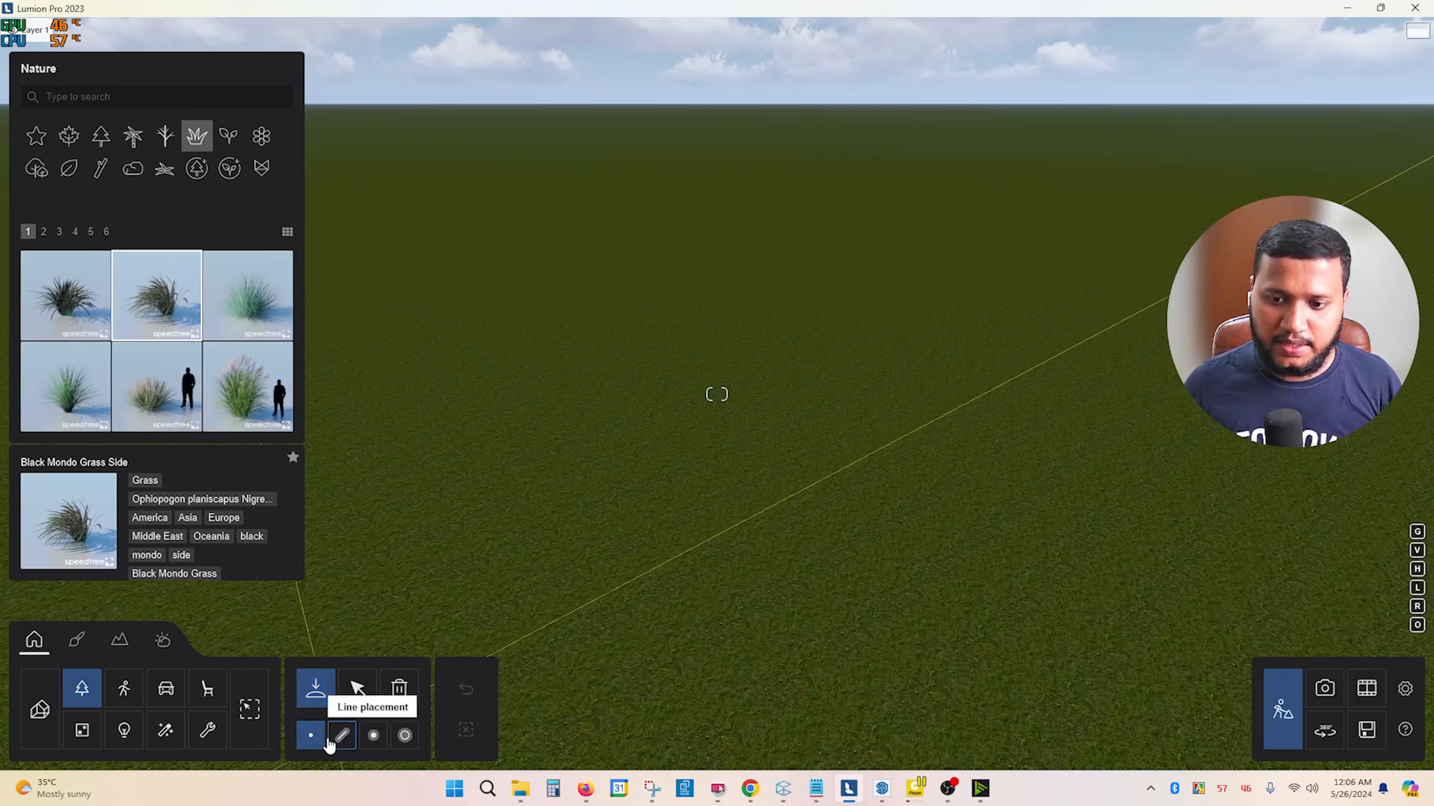
Place a single Esparto grass clump on the empty ground
left_click(149, 392)
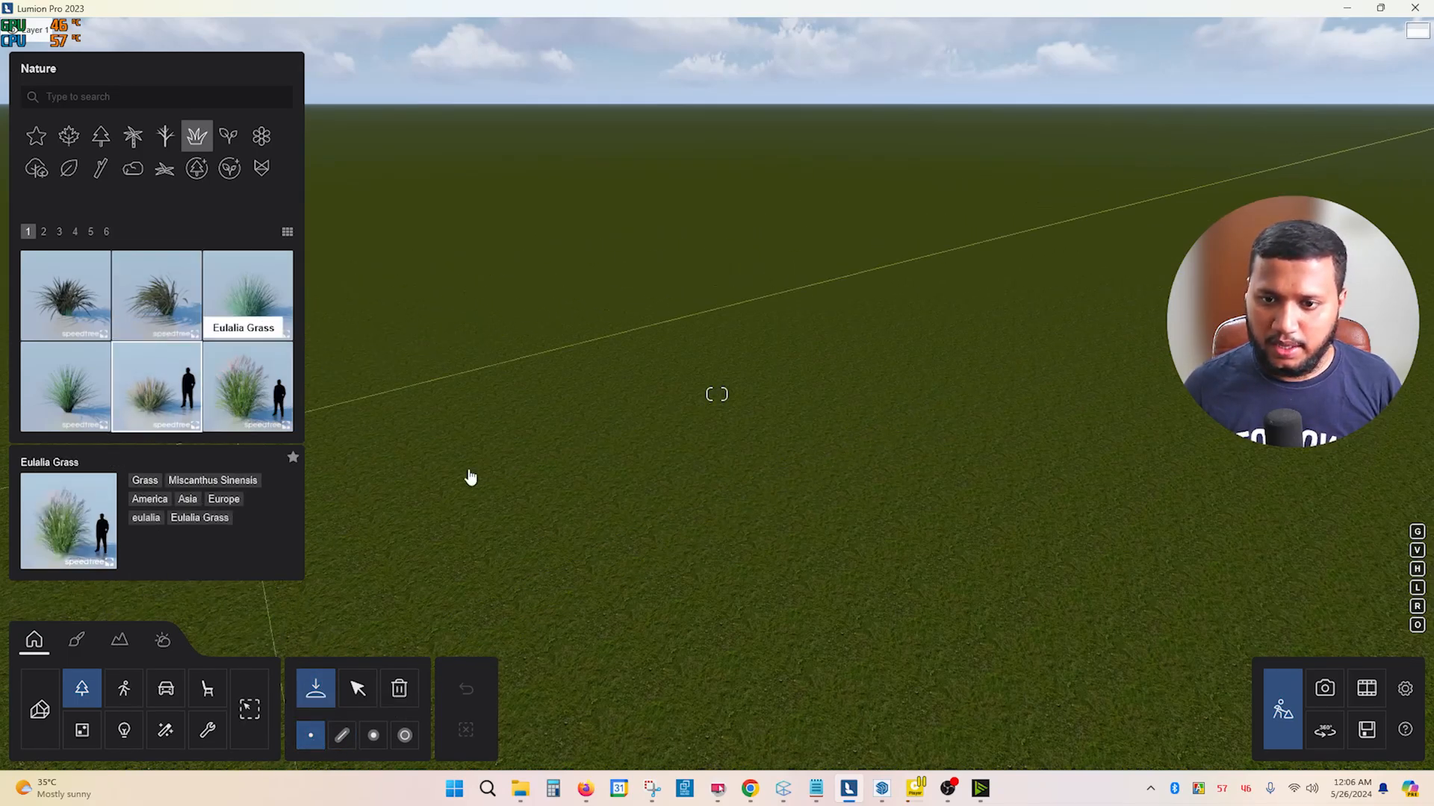
left_click(575, 490)
right_click_drag(551, 531, 412, 663)
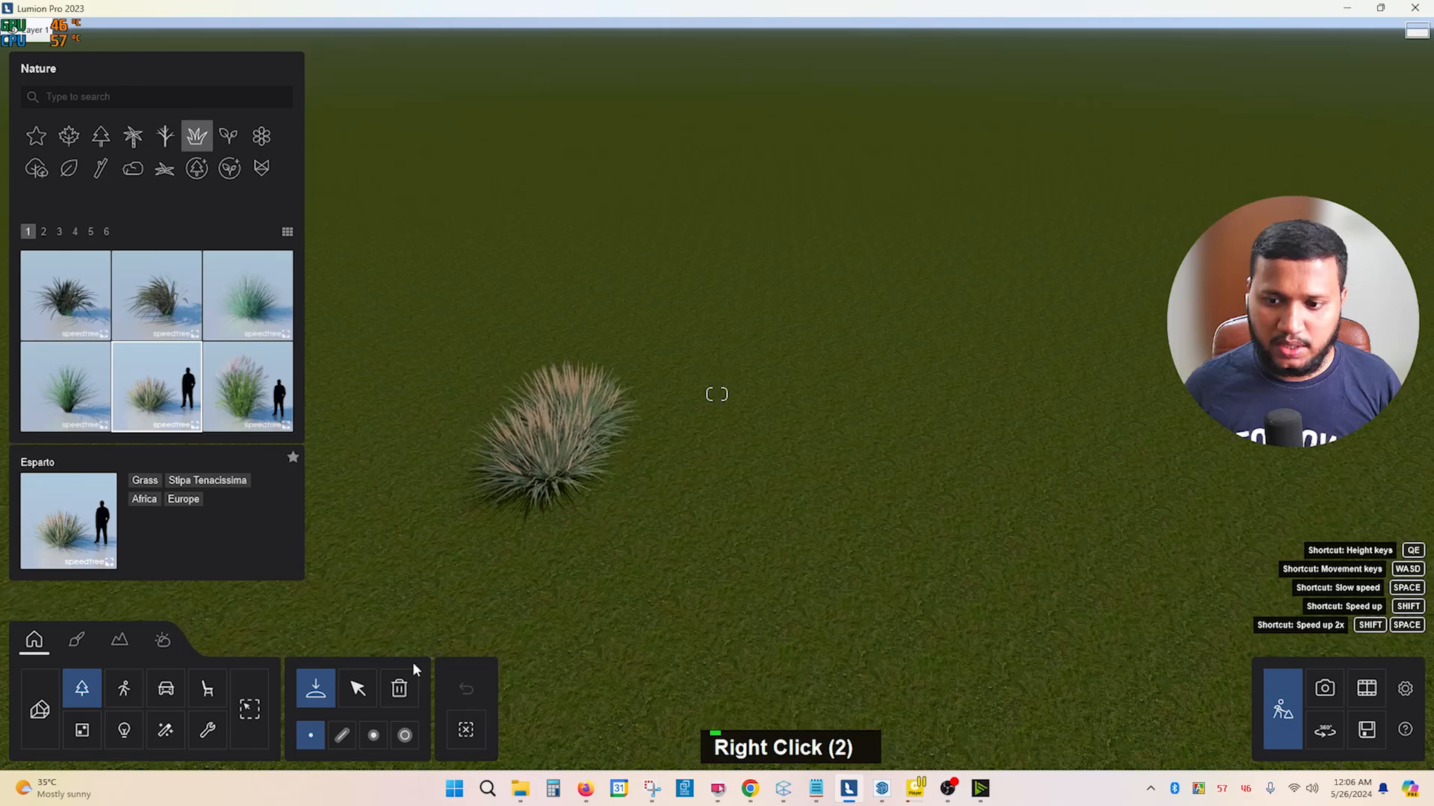
Draw a line placement behind the Esparto clump and replace its default flowering plant with Esparto
left_click(342, 736)
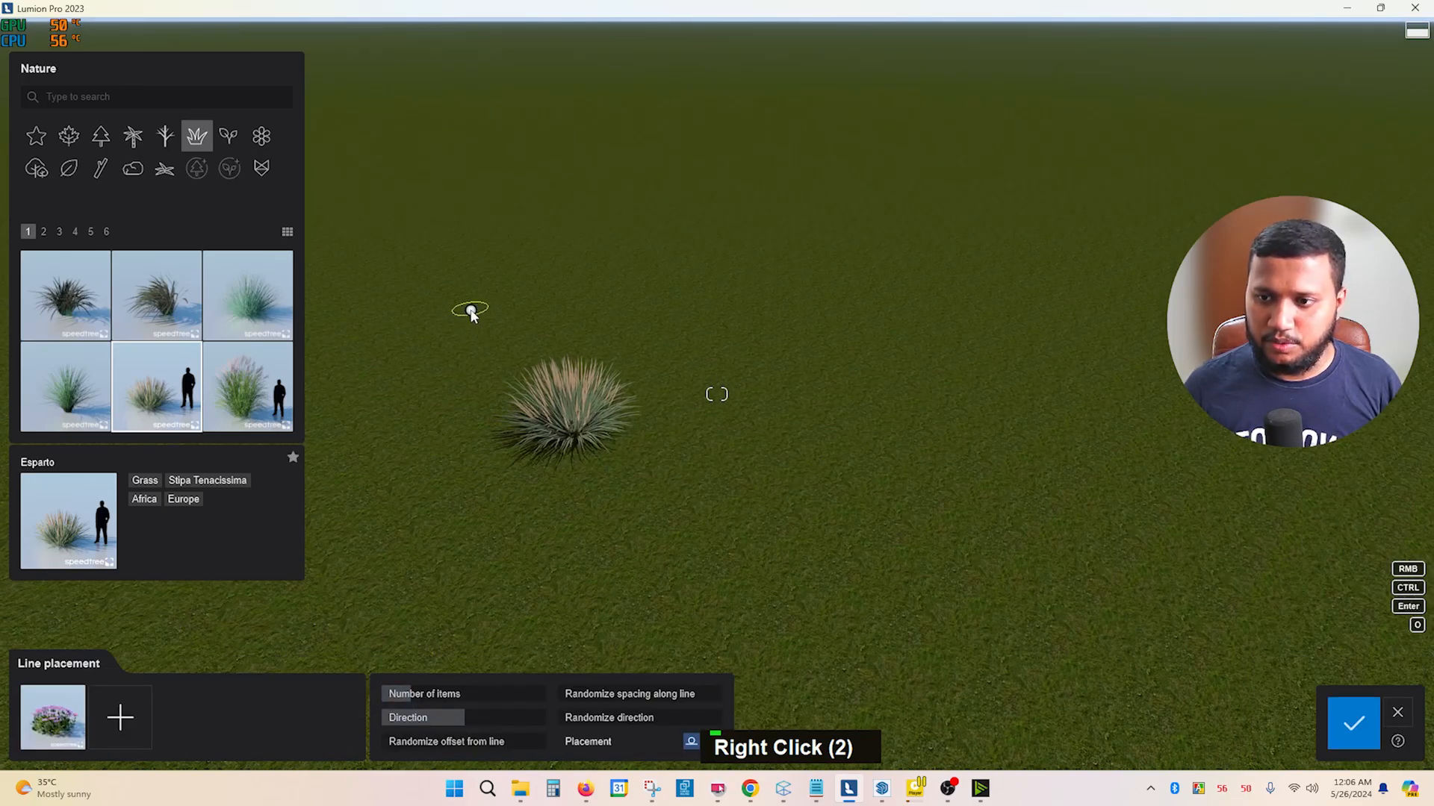
left_click(471, 311)
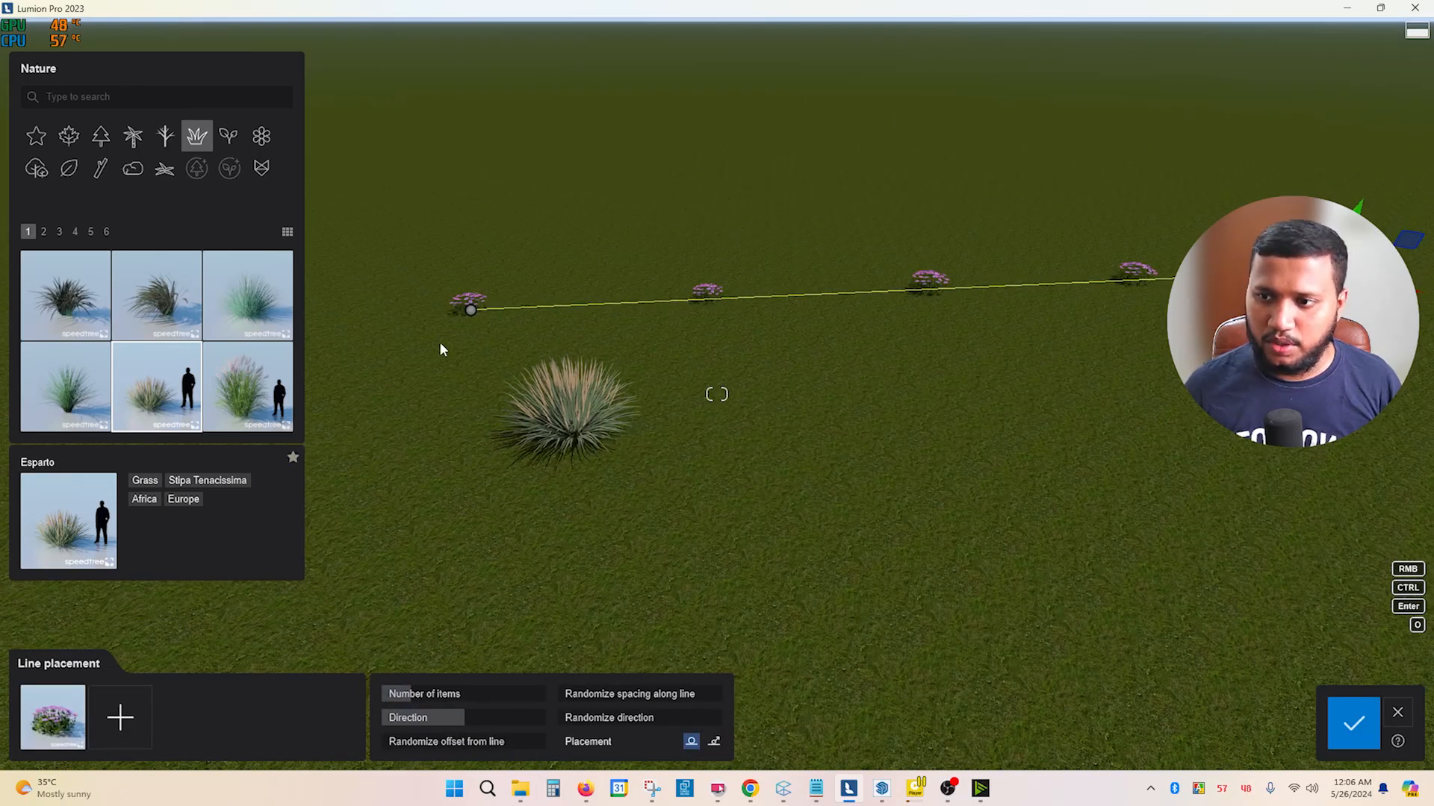
left_click(71, 721)
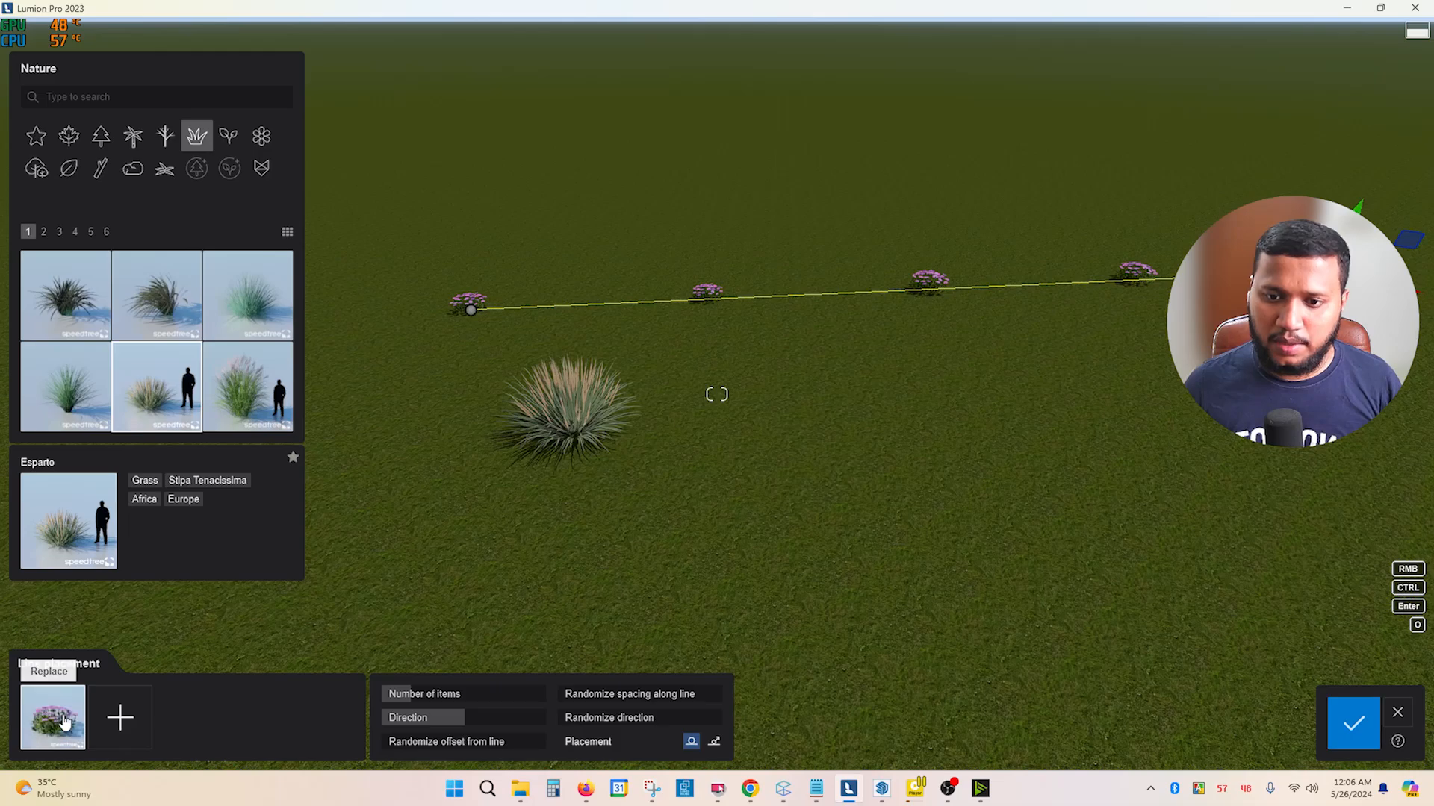
left_click(65, 721)
Fill the second and third plant slots of the line placement with Grass Red 001 from the Grass Red 001 collection
left_click(119, 718)
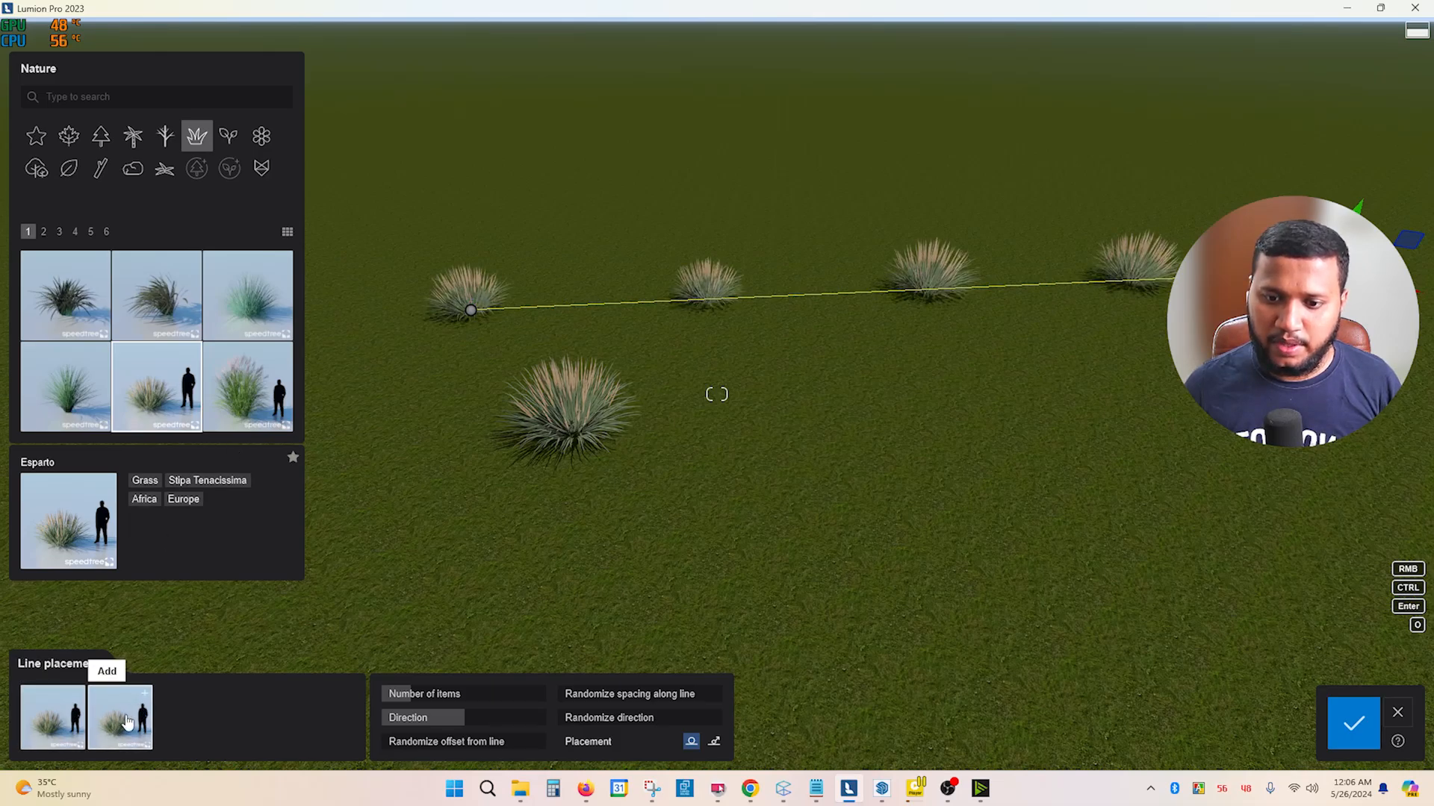
scroll(236, 374, "down", 2)
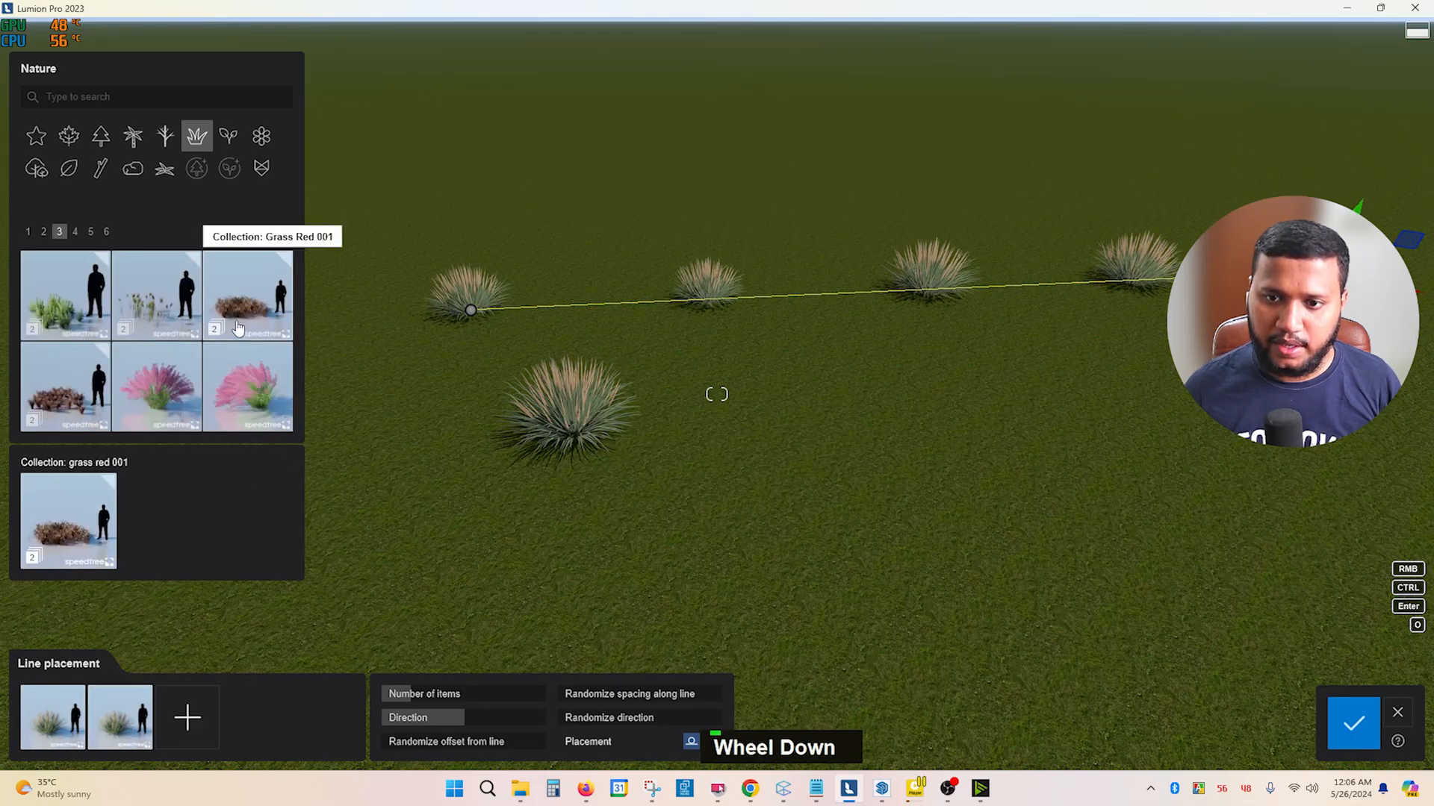
left_click(237, 329)
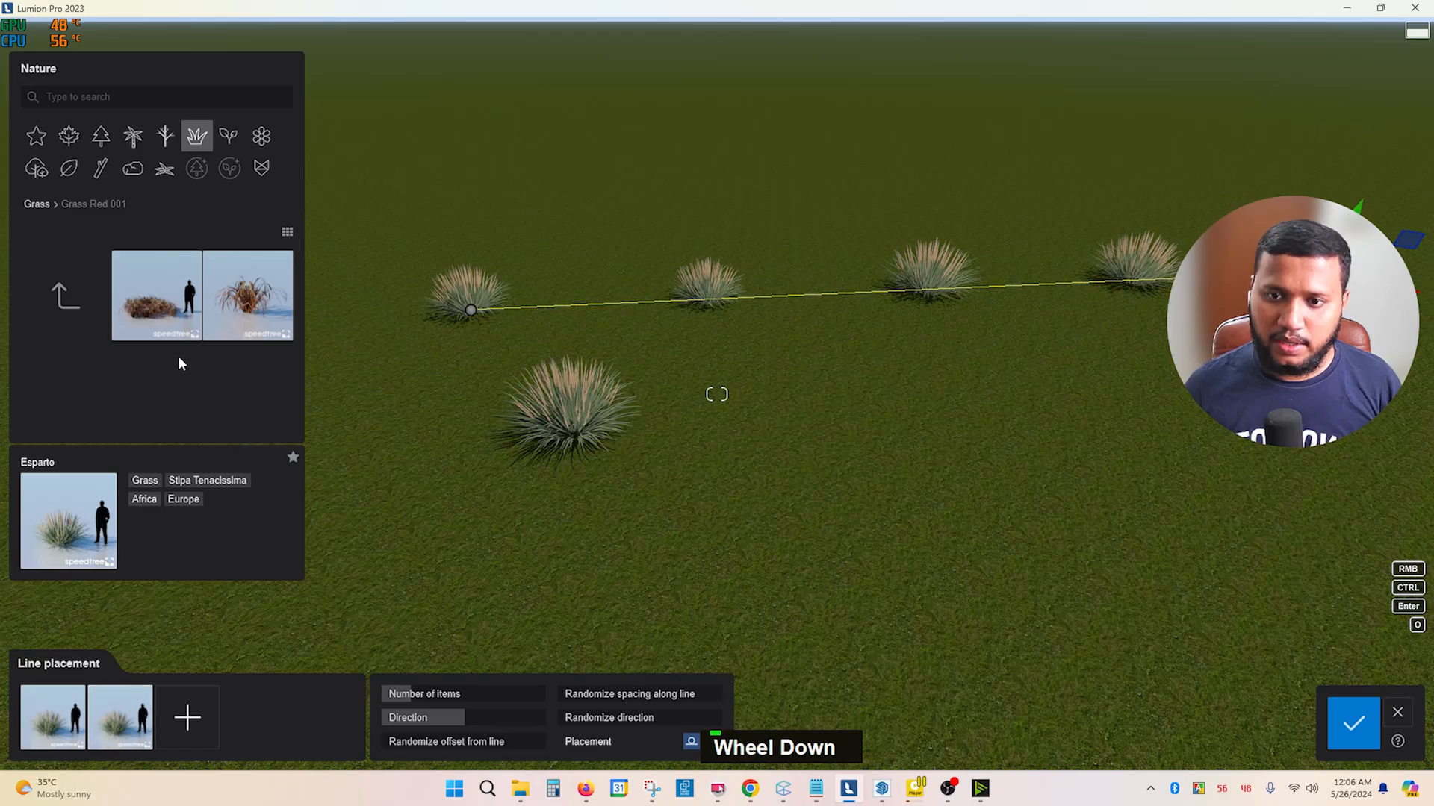
left_click(156, 321)
left_click(120, 718)
left_click(174, 695)
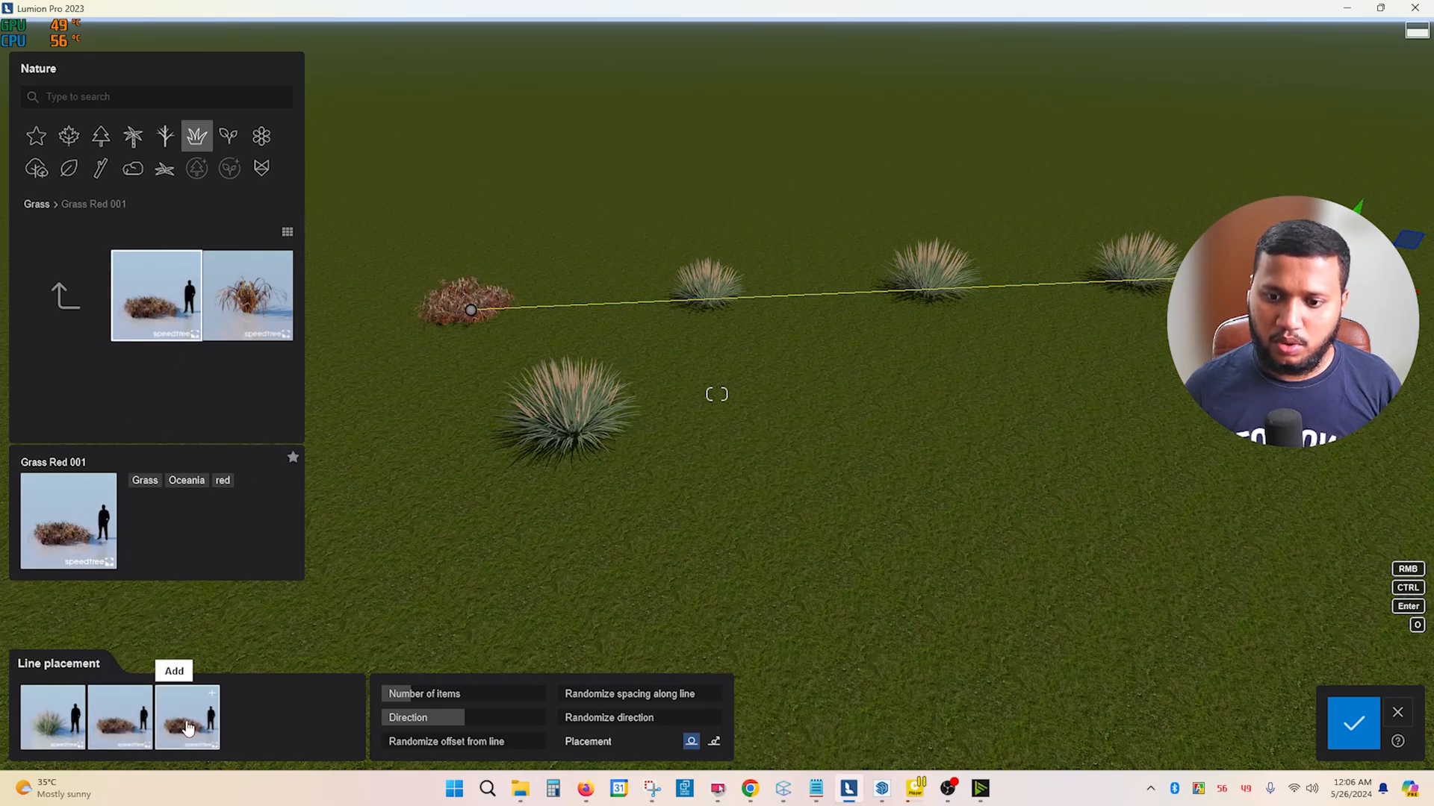
Replace the third plant of the line placement with Gulf Muhly Side from the grass library
left_click(65, 296)
scroll(246, 323, "down", 1)
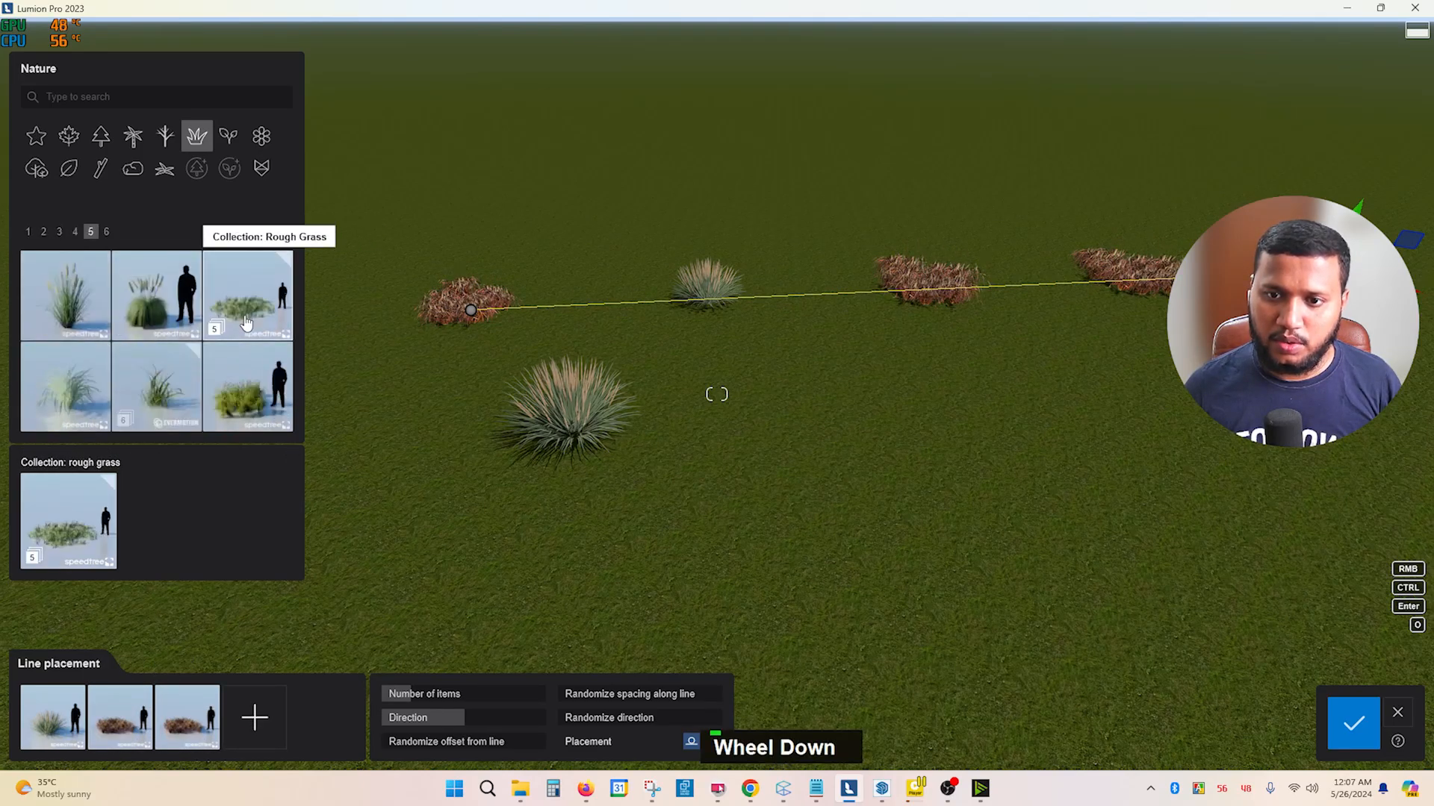
scroll(247, 323, "up", 2)
left_click(250, 383)
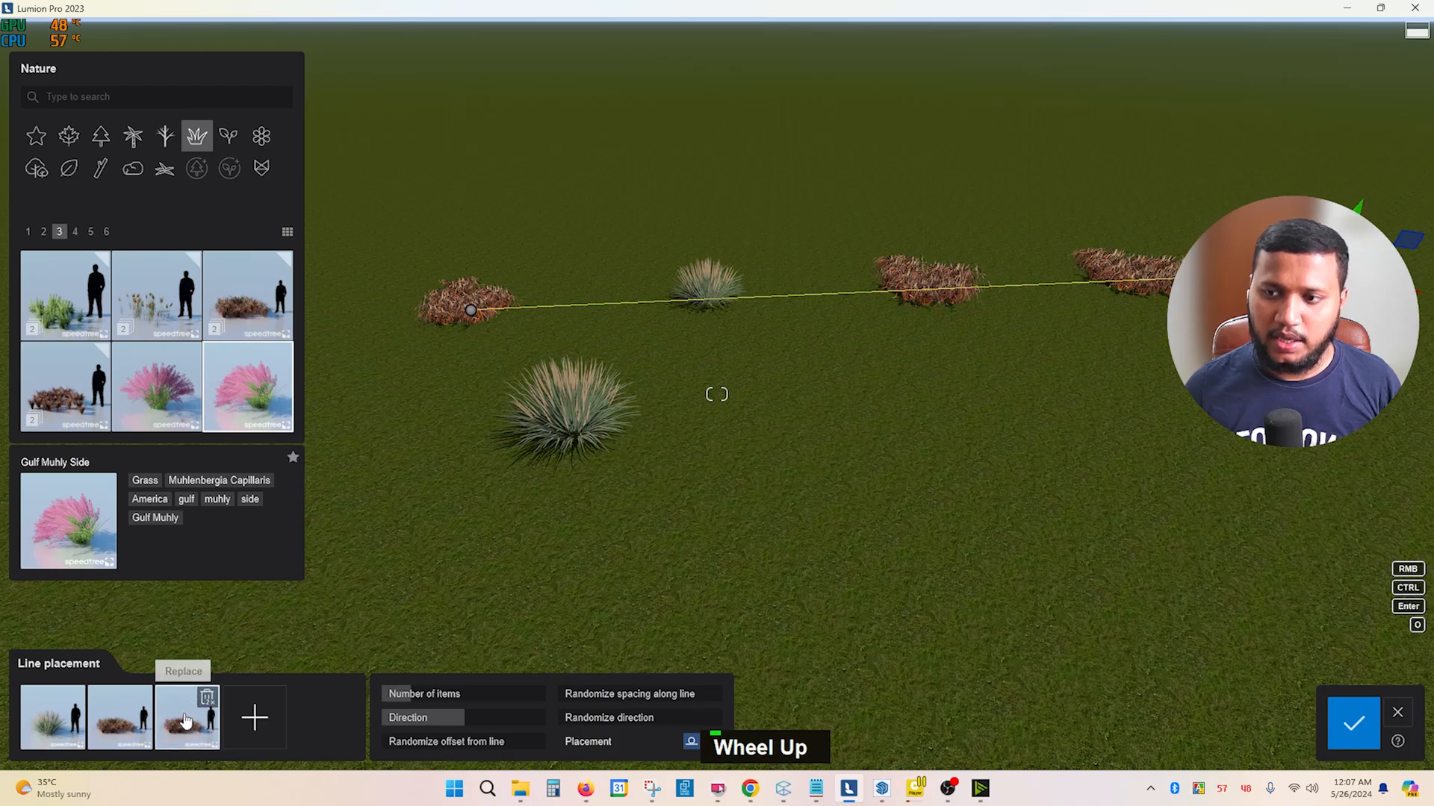
left_click(186, 722)
Increase the number of items along the line, adjust the random offset from the line and confirm the line placement
right_click_drag(186, 721, 441, 691)
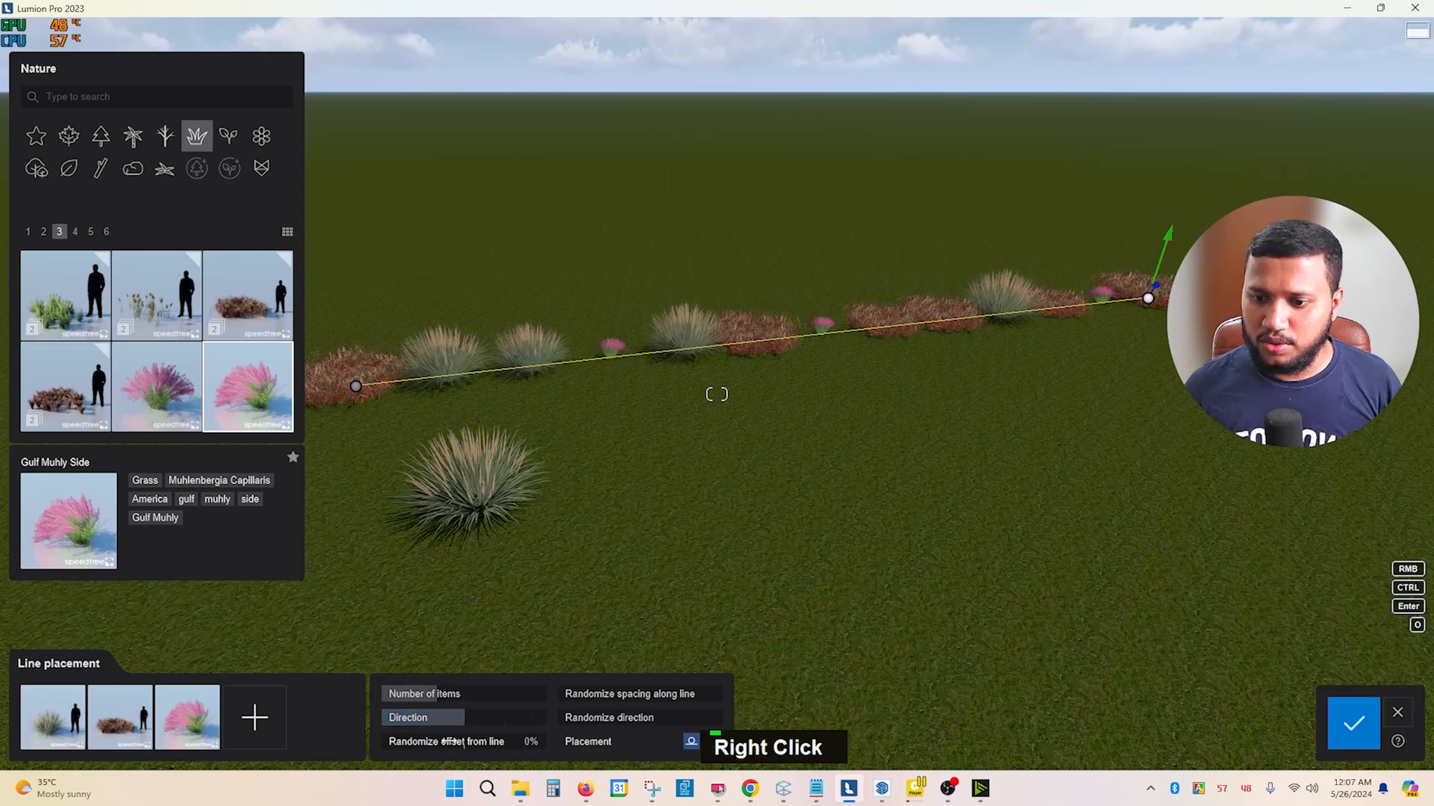
left_click_drag(423, 743, 359, 704)
right_click_drag(914, 478, 831, 433)
key("a")
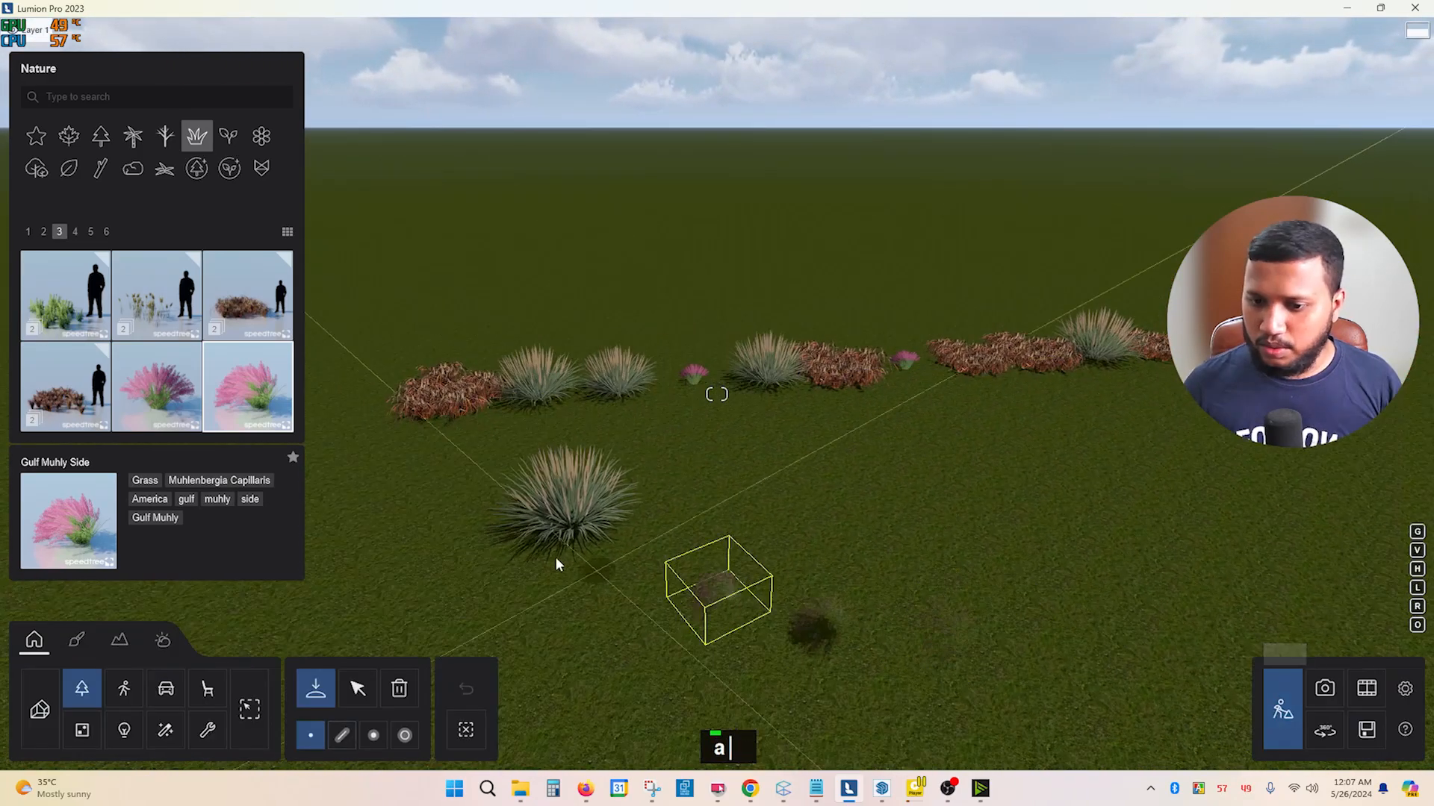
Start a cluster placement of Gulf Muhly Side and increase its cluster range and number of items
right_click_drag(538, 558, 368, 661)
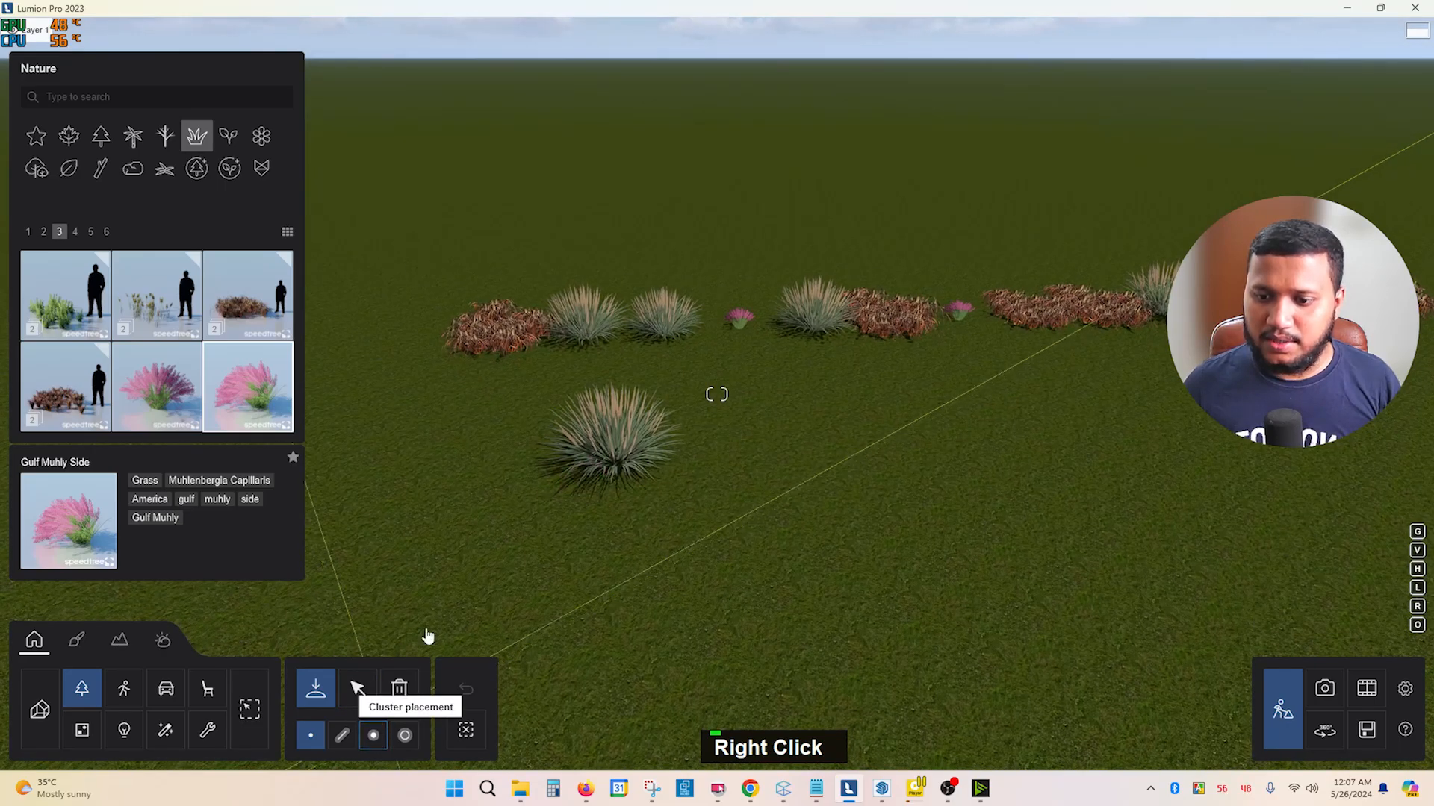
right_click_drag(634, 414, 261, 419)
scroll(448, 441, "down", 2)
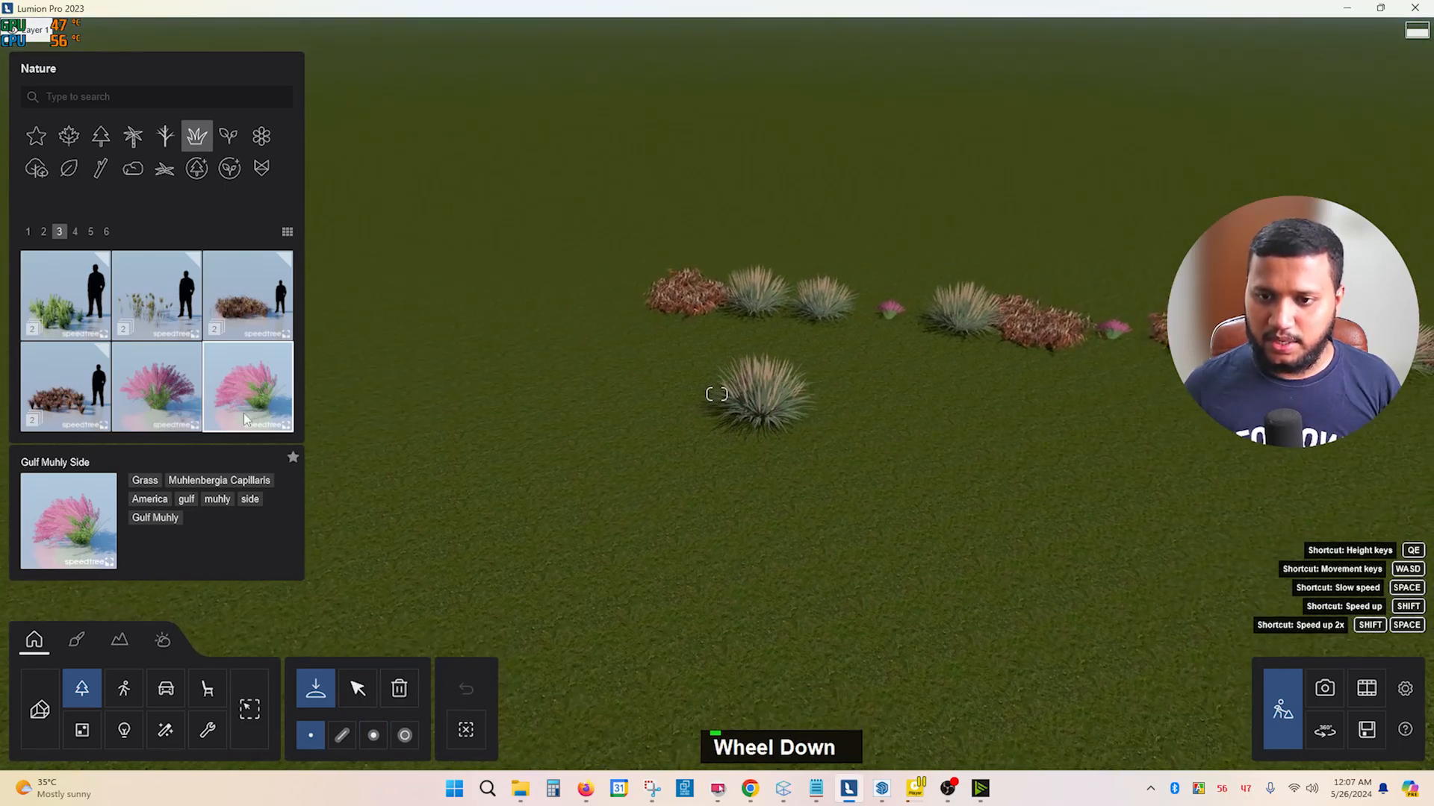
left_click(404, 735)
scroll(511, 484, "down", 3)
scroll(512, 483, "up", 1)
right_click_drag(512, 483, 486, 463)
right_click_drag(520, 636, 510, 629)
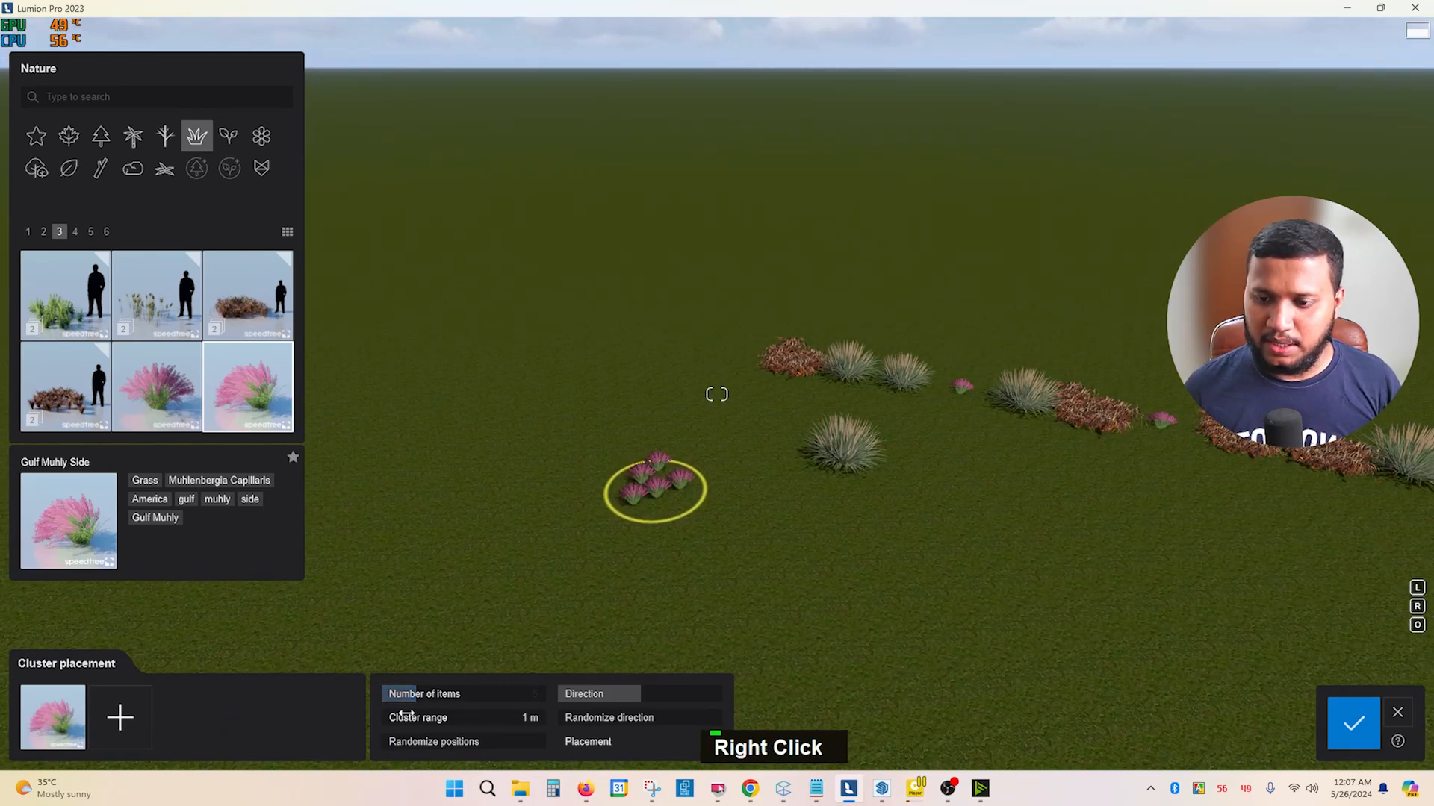
left_click_drag(404, 716, 415, 718)
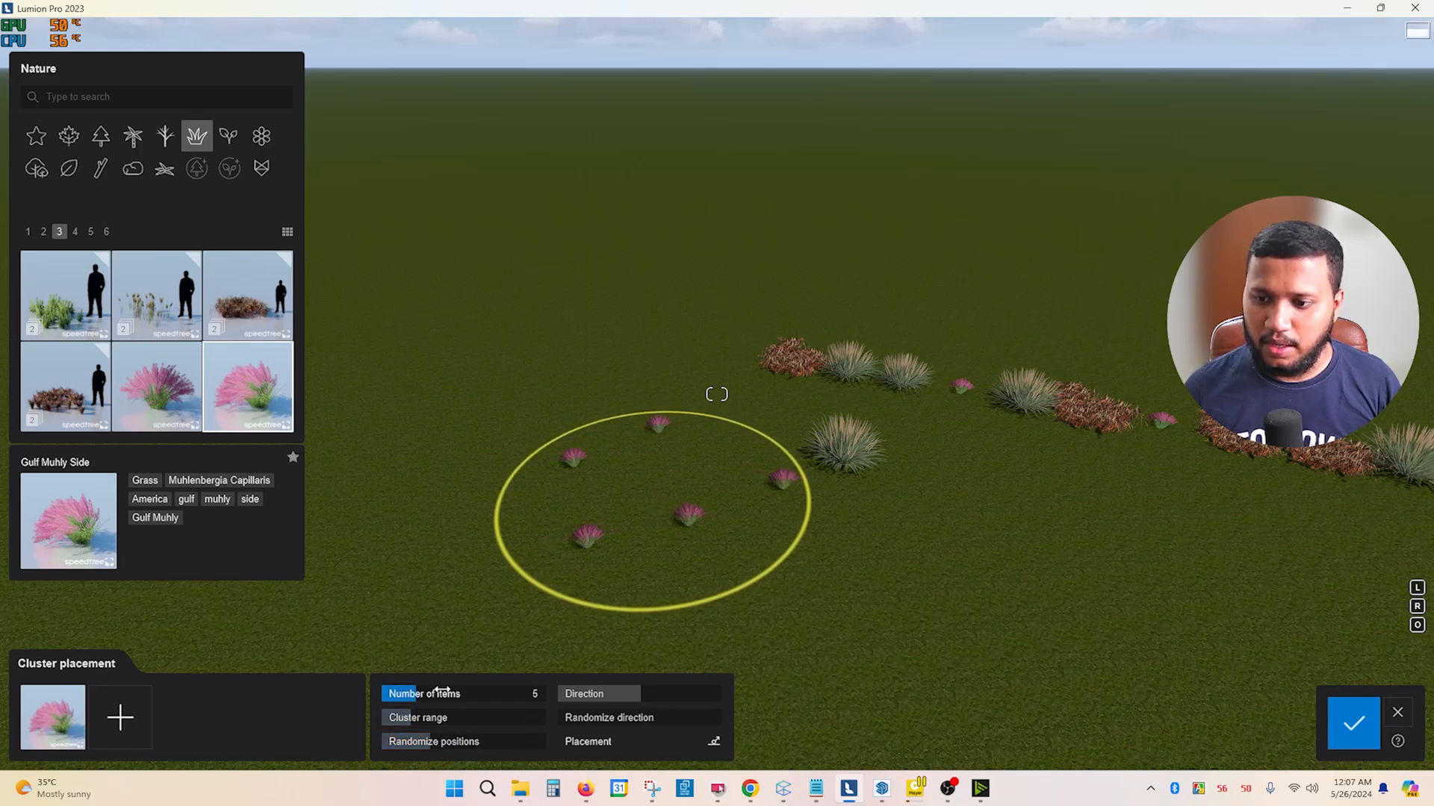
left_click_drag(442, 692, 467, 691)
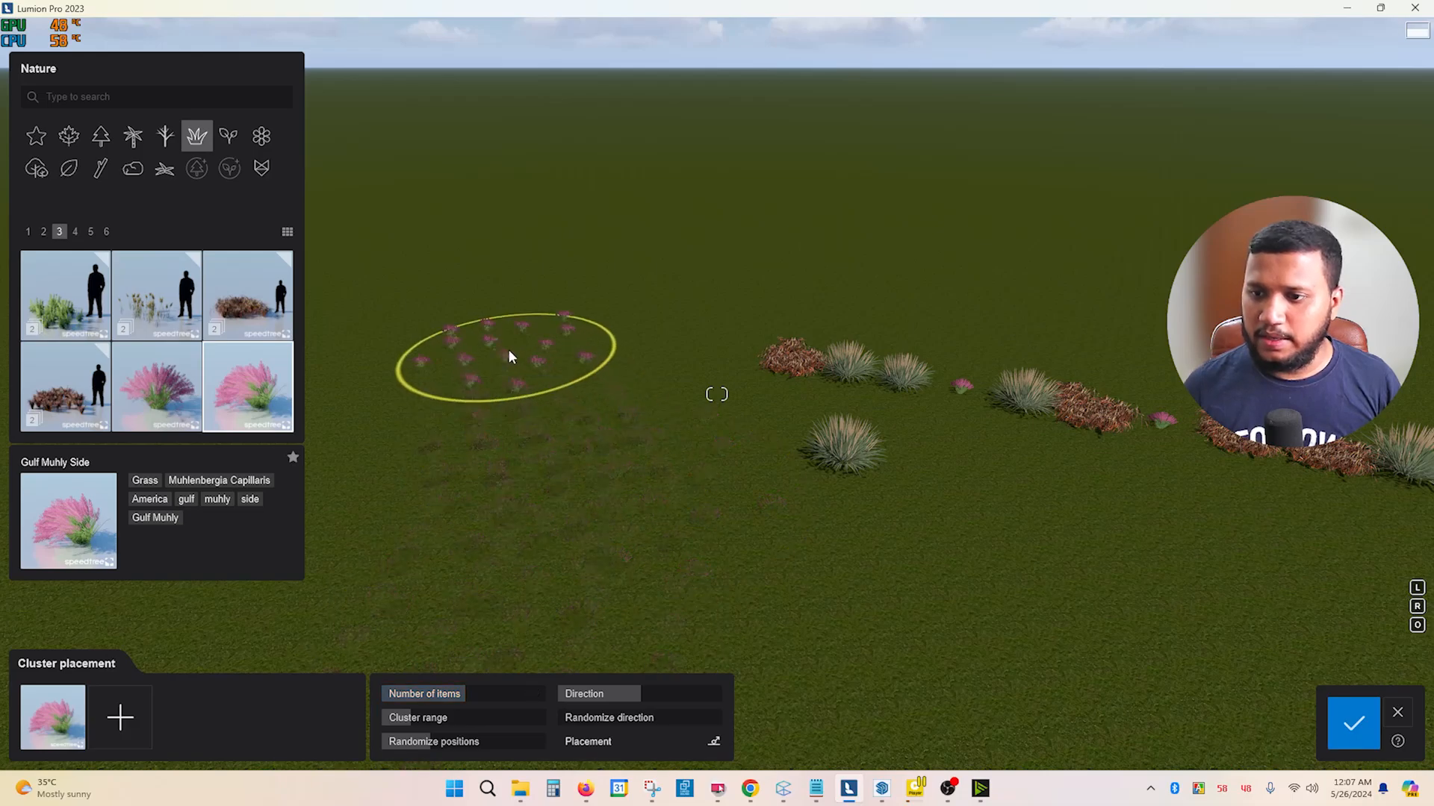
Place several Gulf Muhly Side clusters on the ground beside and behind the planted row
left_click(507, 348)
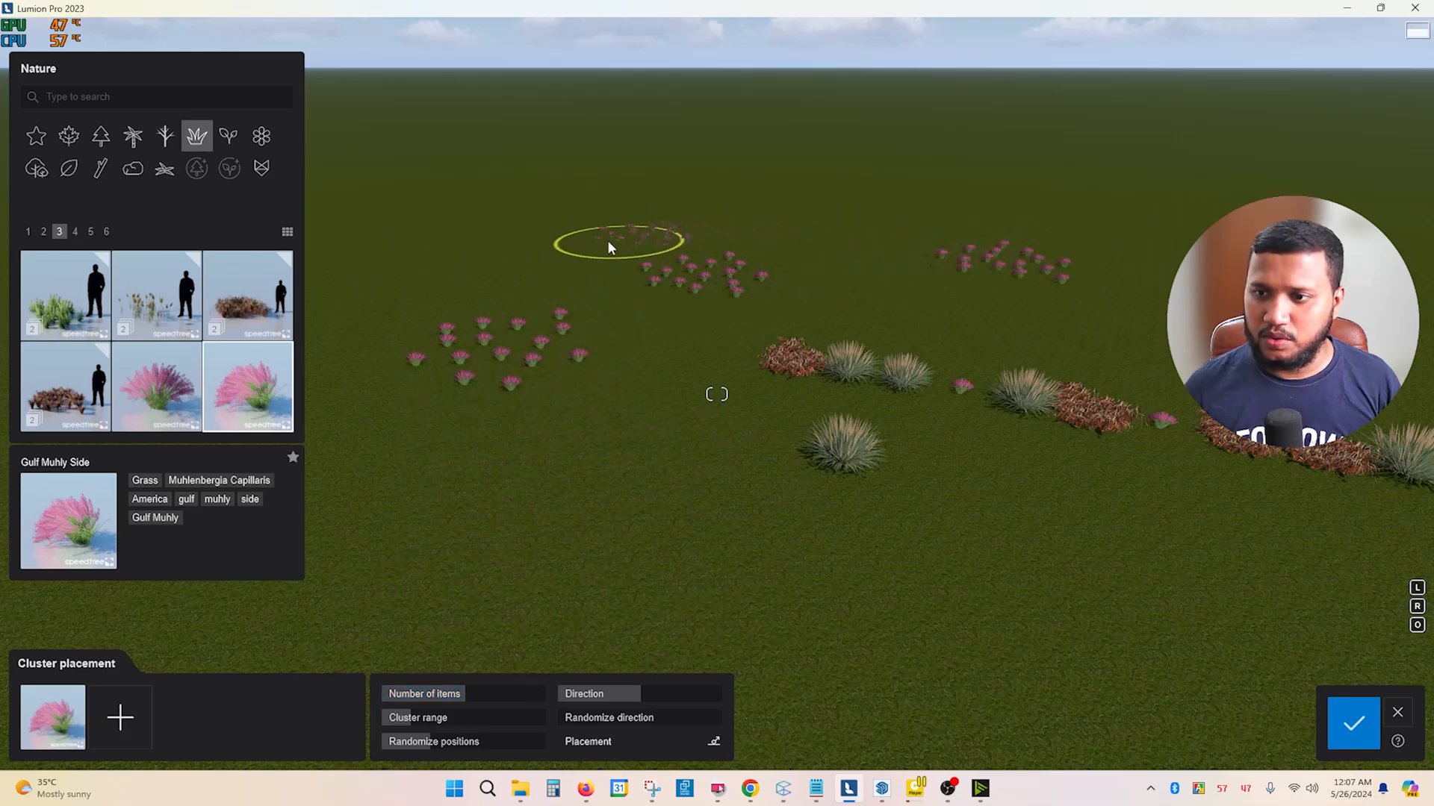
left_click(607, 240)
left_click(688, 365)
left_click(482, 265)
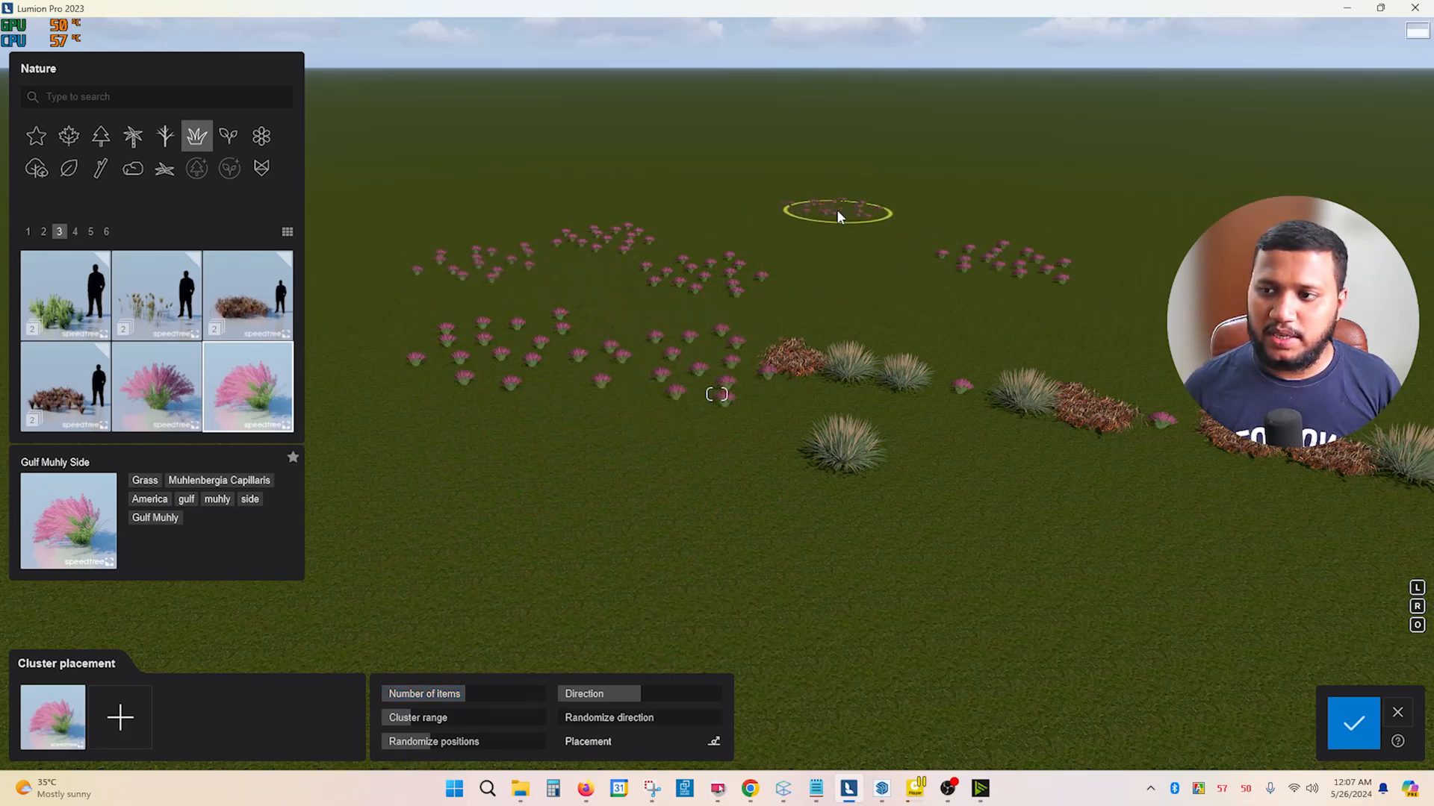
left_click(836, 214)
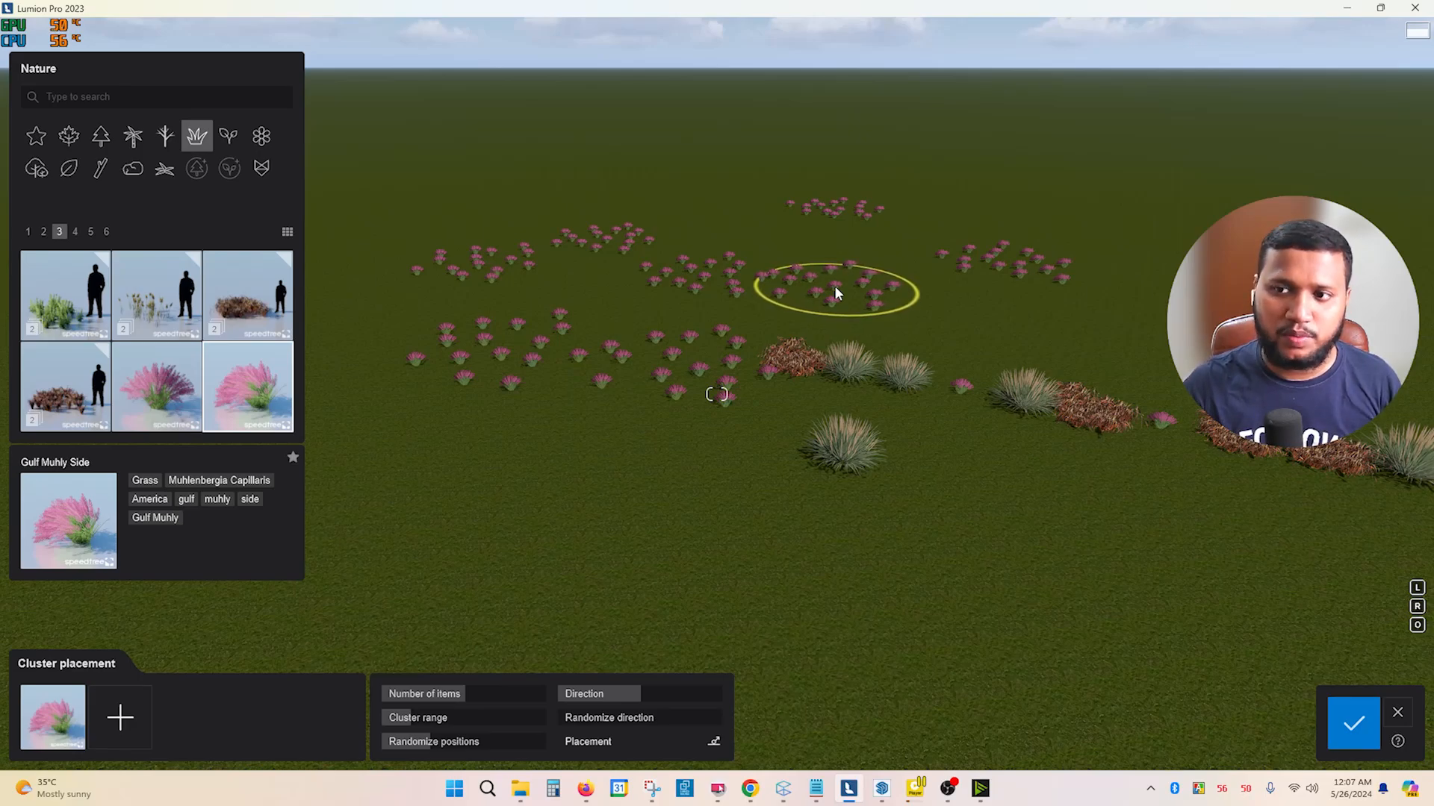
Raise the number of items to the maximum, enlarge the cluster range, scatter large Gulf Muhly Side clusters across the ground and confirm
scroll(754, 389, "down", 3)
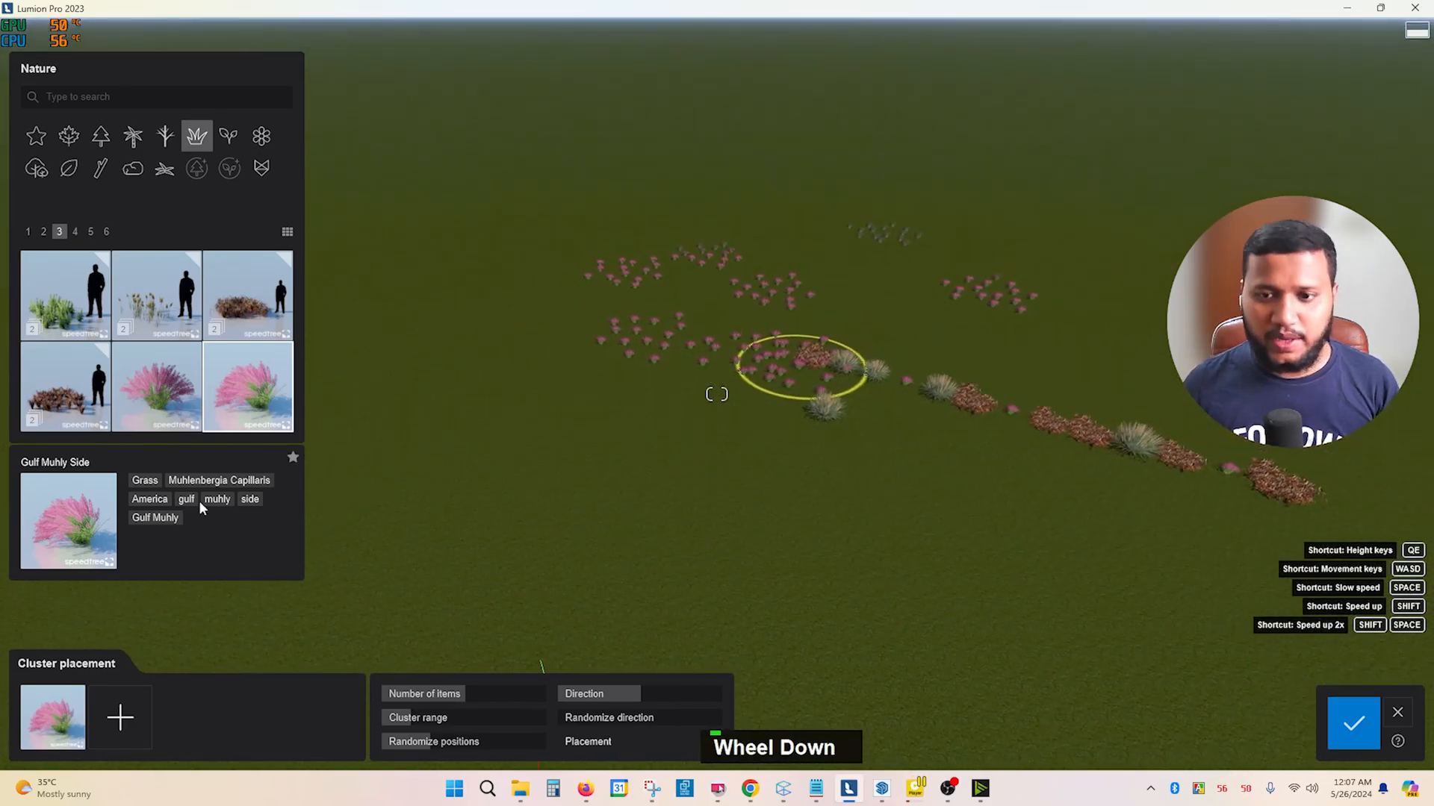
scroll(711, 469, "up", 2)
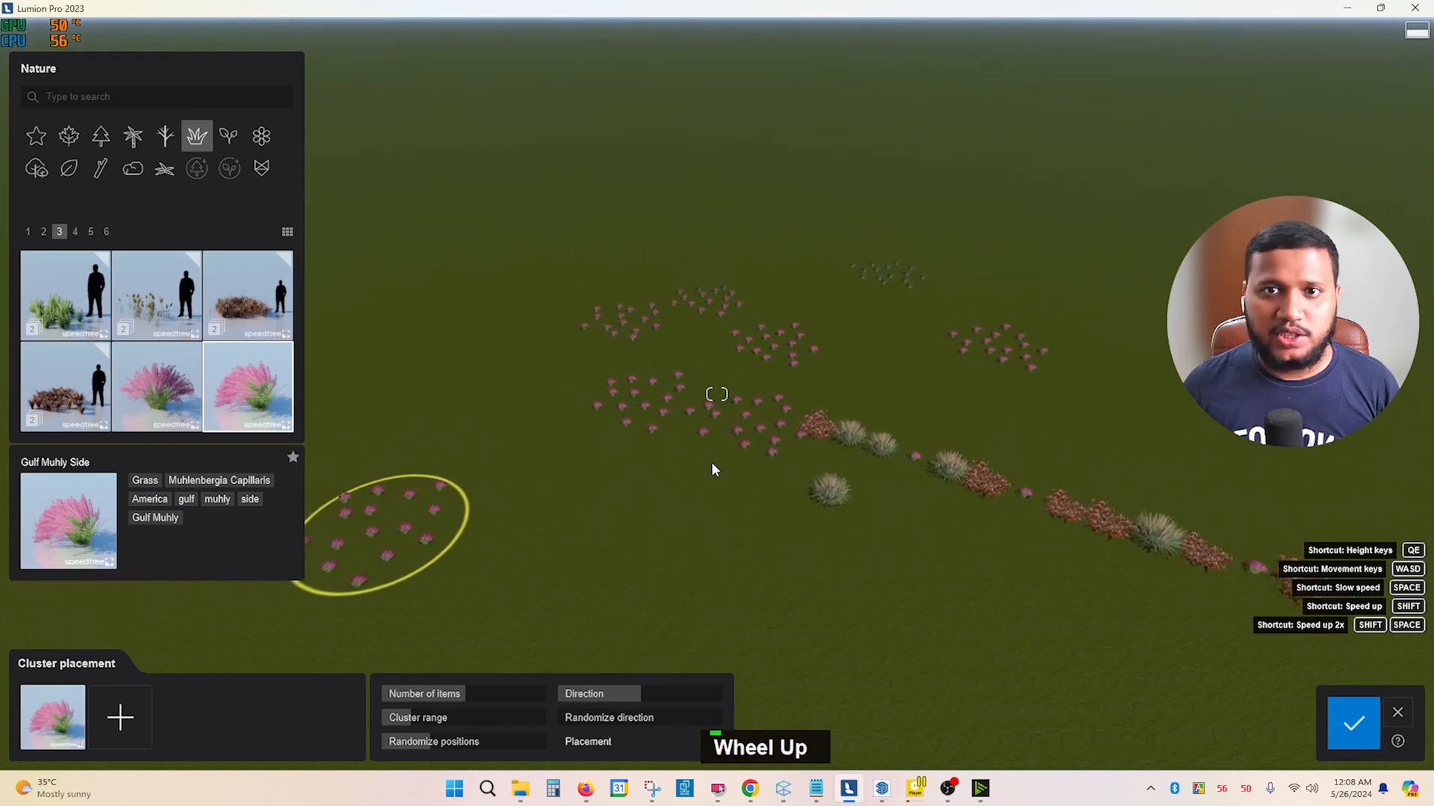
right_click_drag(712, 465, 723, 464)
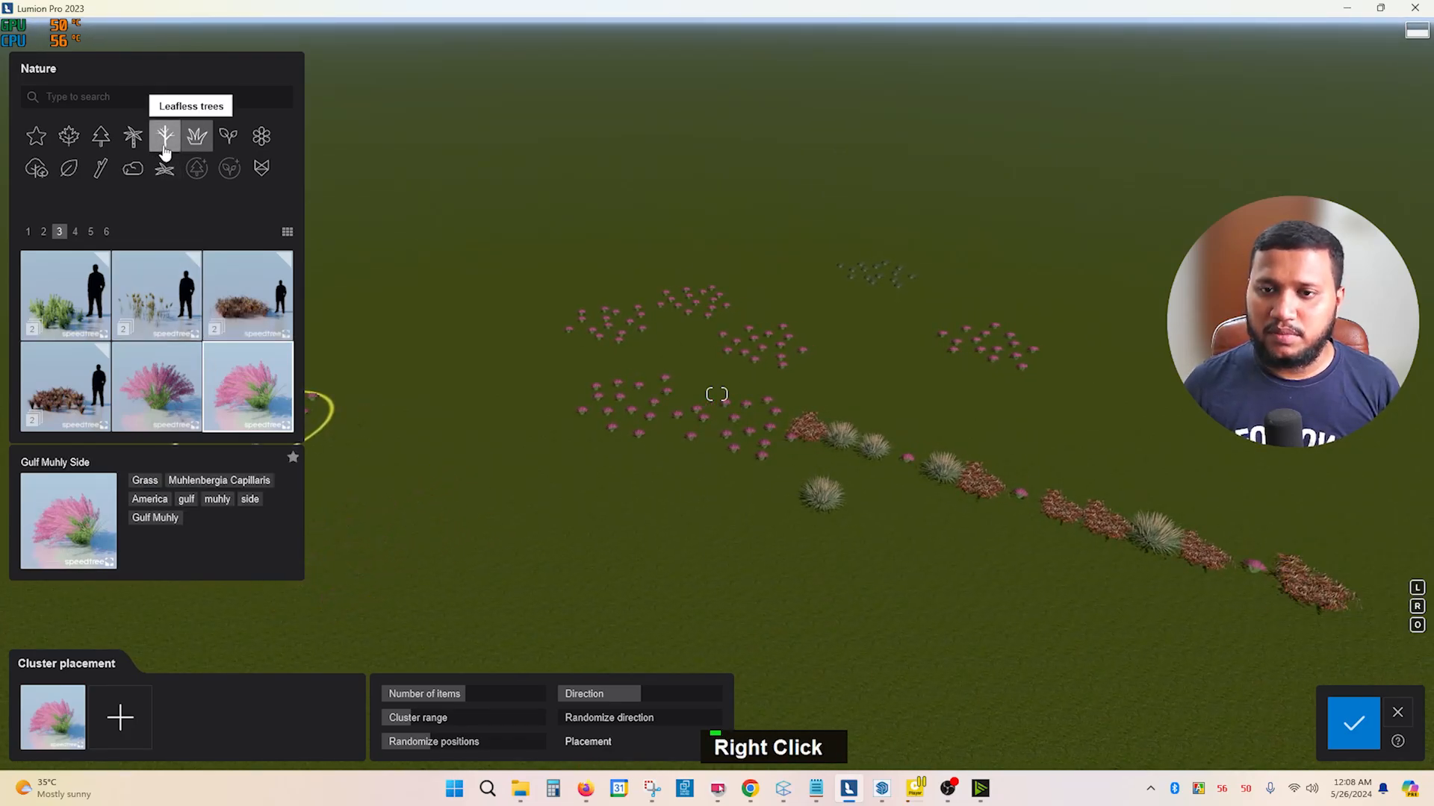
mouse_move(482, 700)
left_mouse_down()
mouse_move(463, 717)
mouse_move(484, 725)
left_mouse_up()
scroll(484, 725, "down", 2)
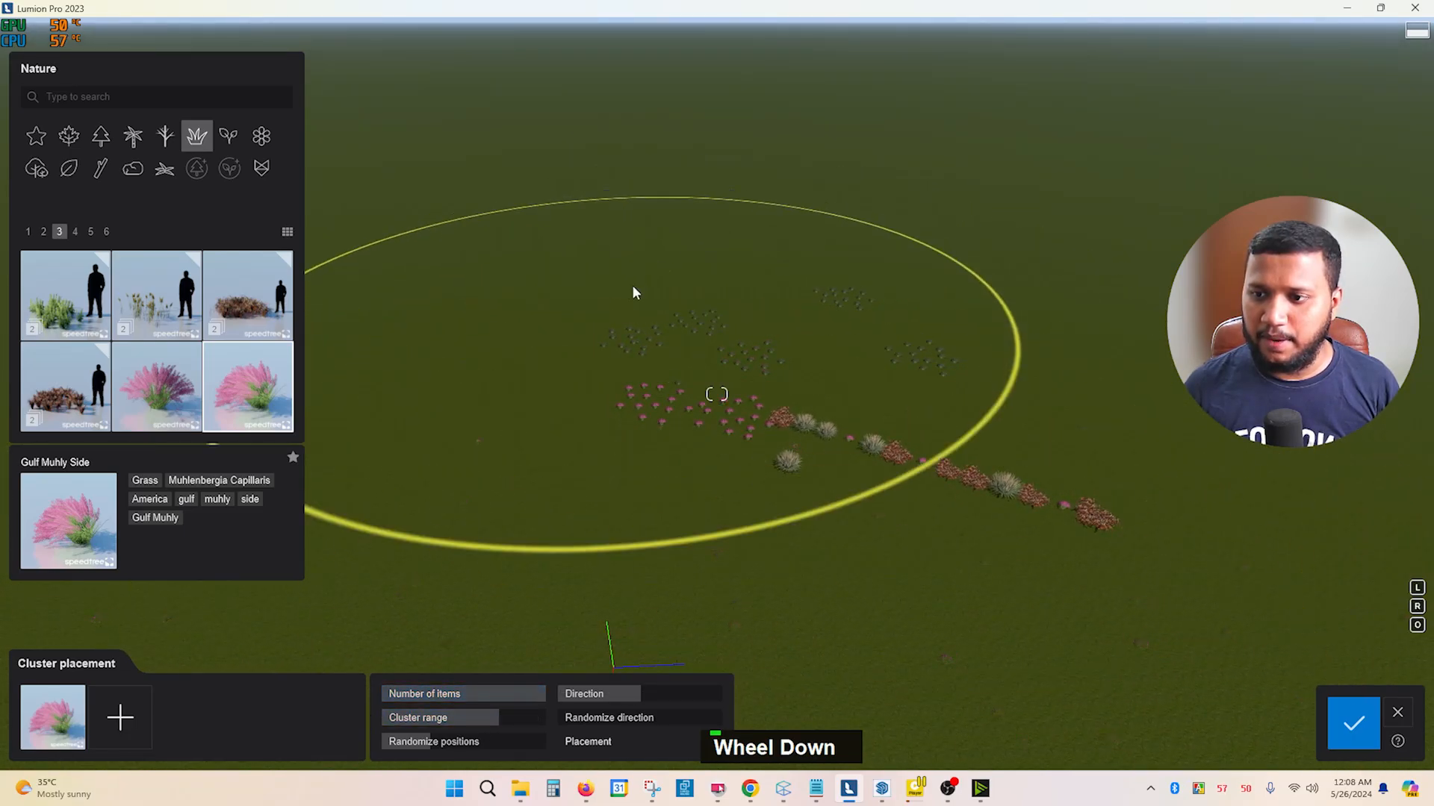
double_click(913, 451)
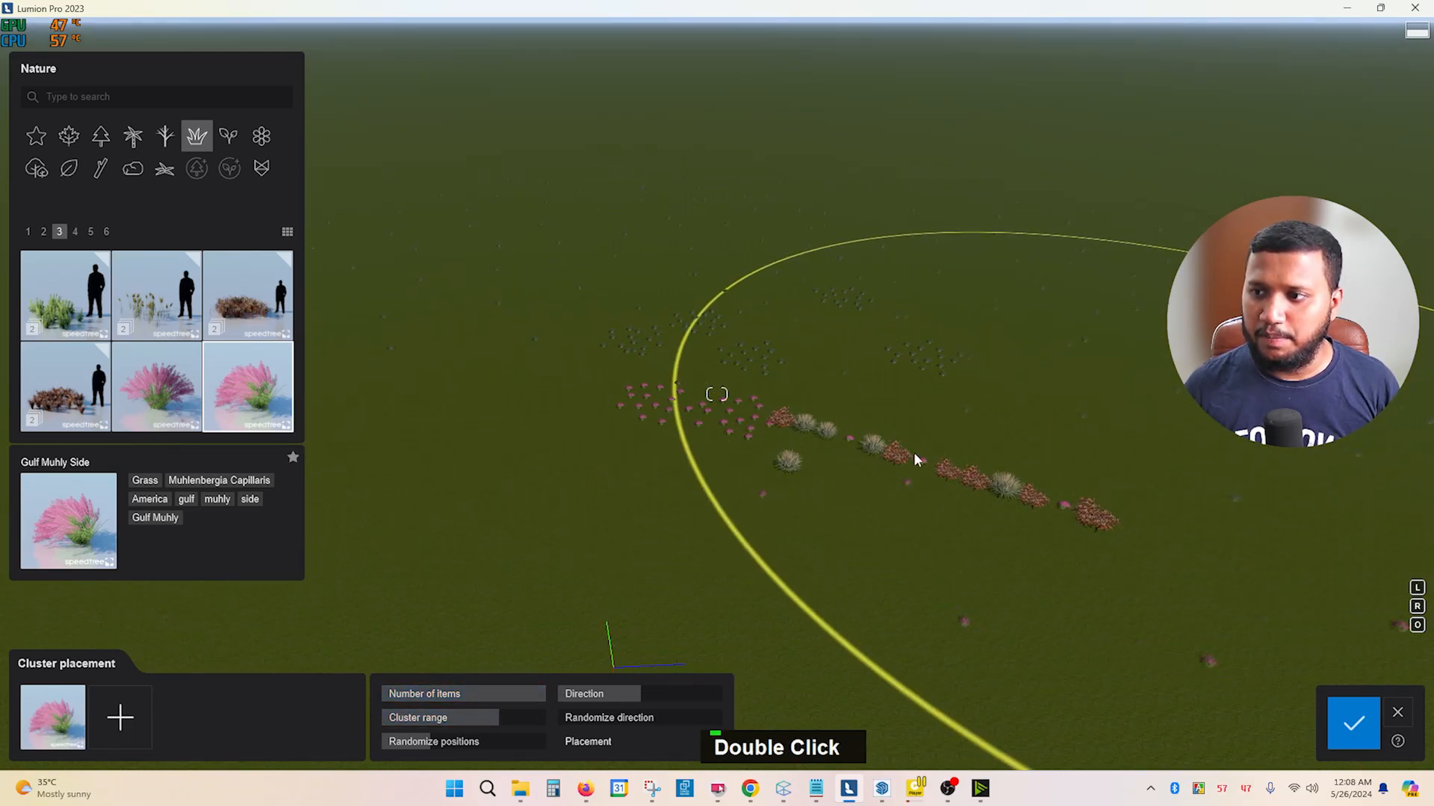
mouse_move(503, 595)
right_mouse_down()
mouse_move(490, 550)
mouse_move(487, 581)
right_mouse_up()
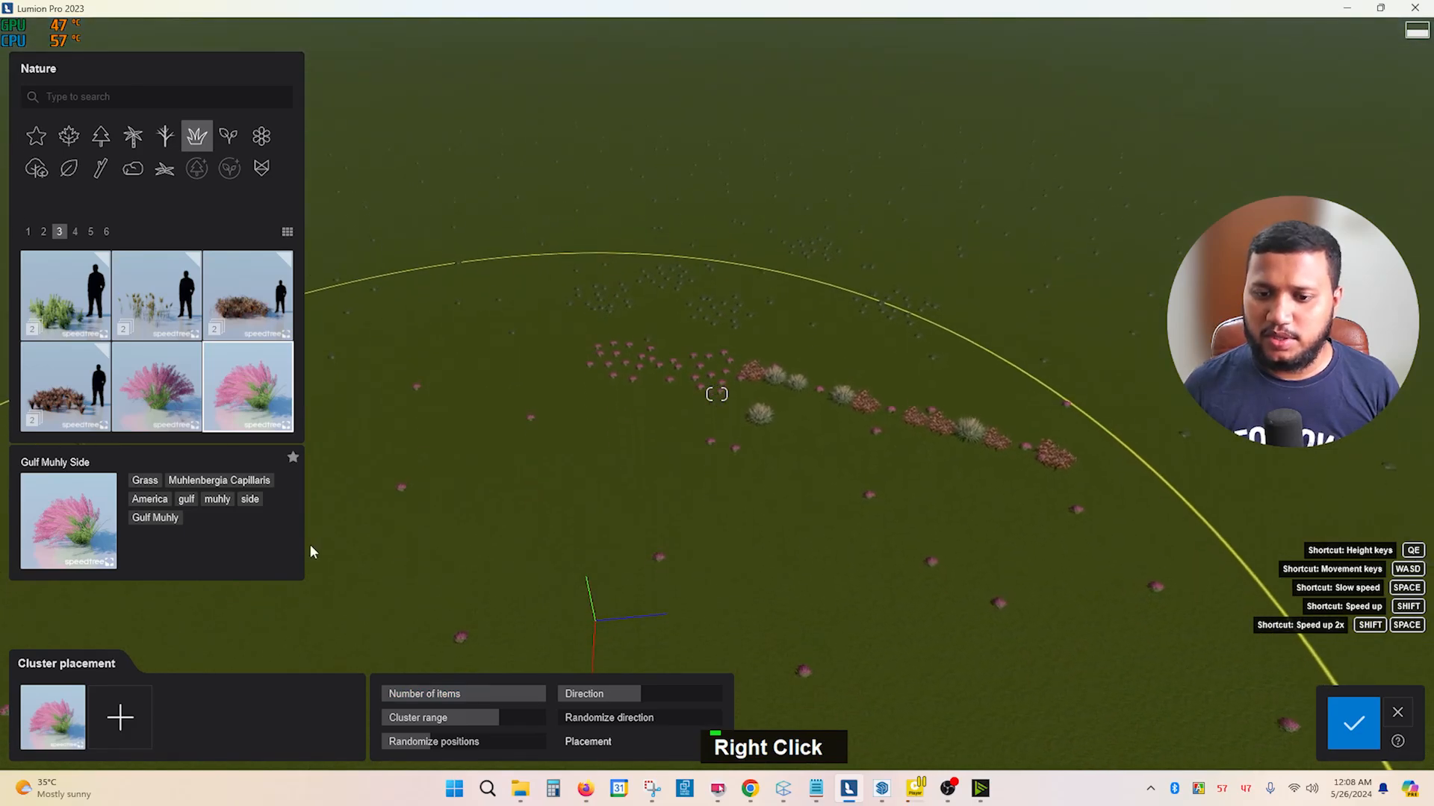
left_click(1345, 721)
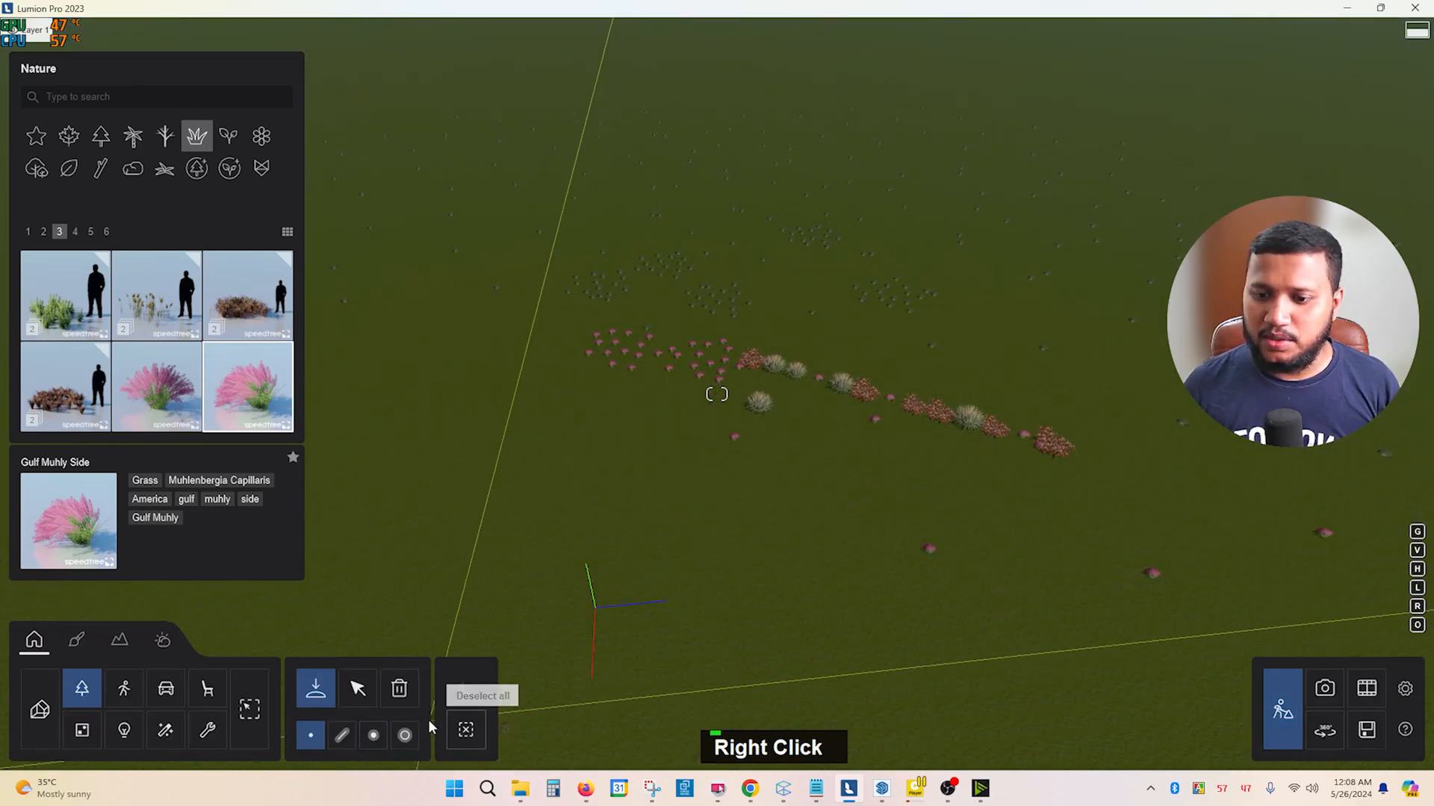
Start paint placement and open the Almond Tree collection in the Broadleaf category
left_click(404, 735)
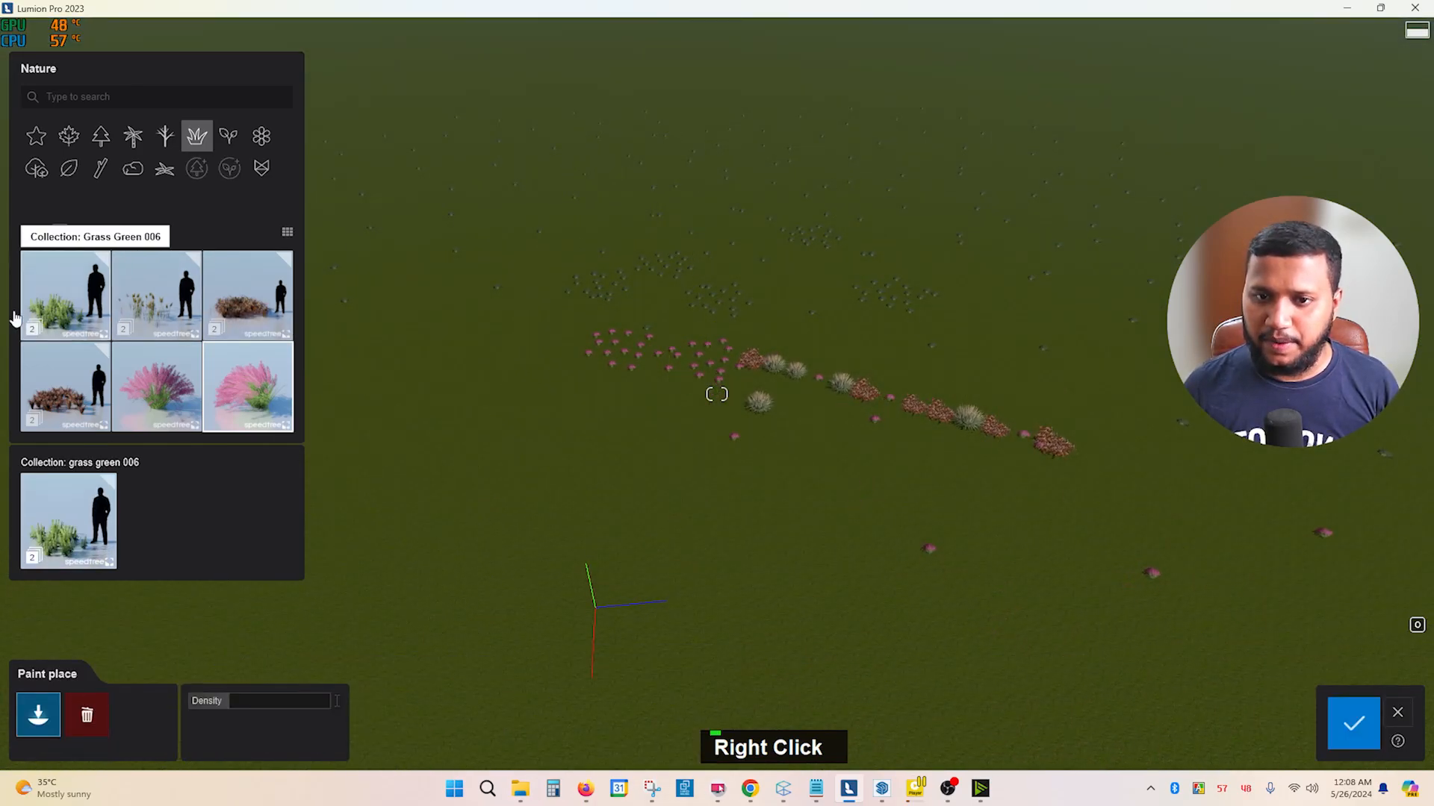
double_click(70, 310)
left_click(75, 314)
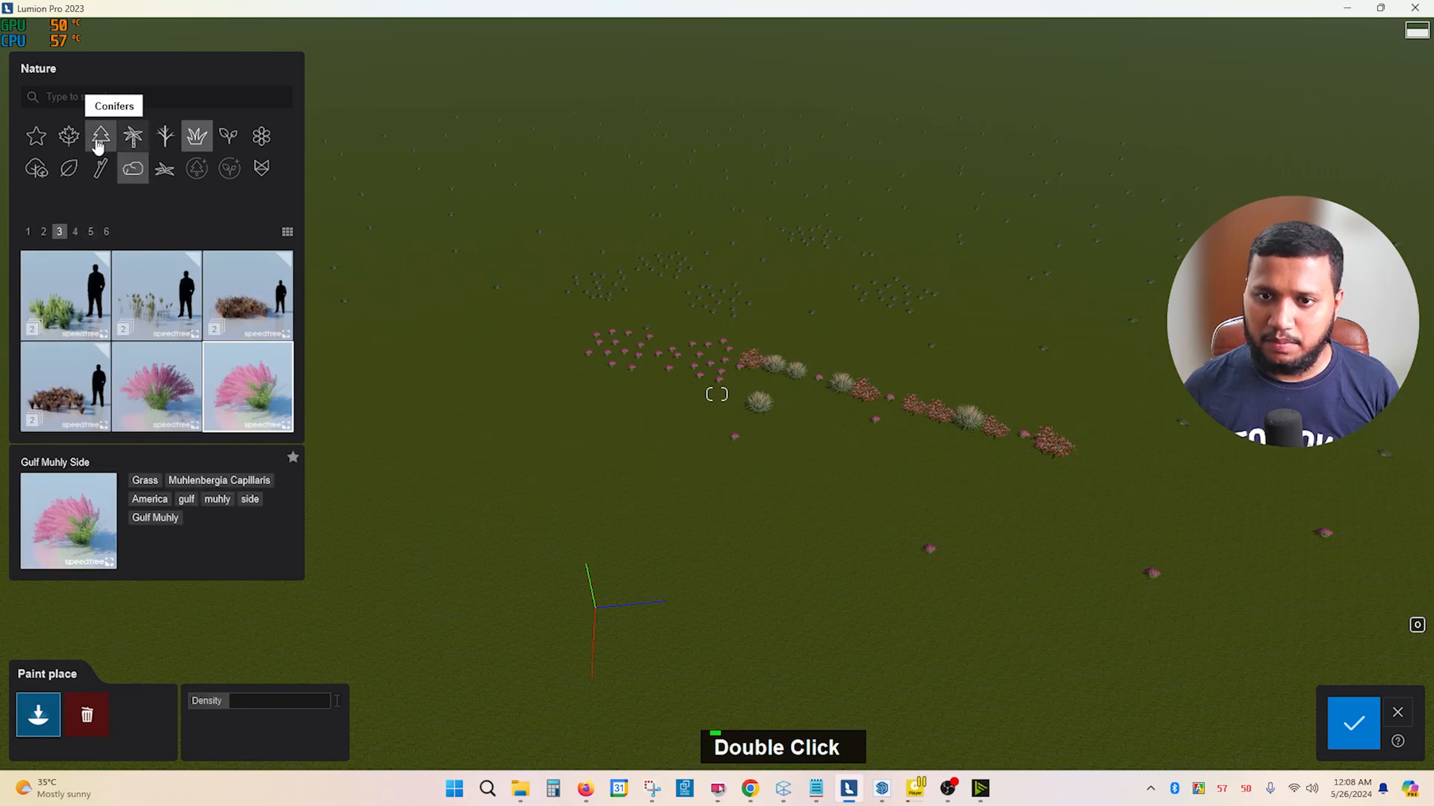
left_click(69, 136)
left_click(163, 383)
Set the paint density to the maximum and paint Gulf Muhly Side plants in a wide loop around the planted row
right_click(490, 548)
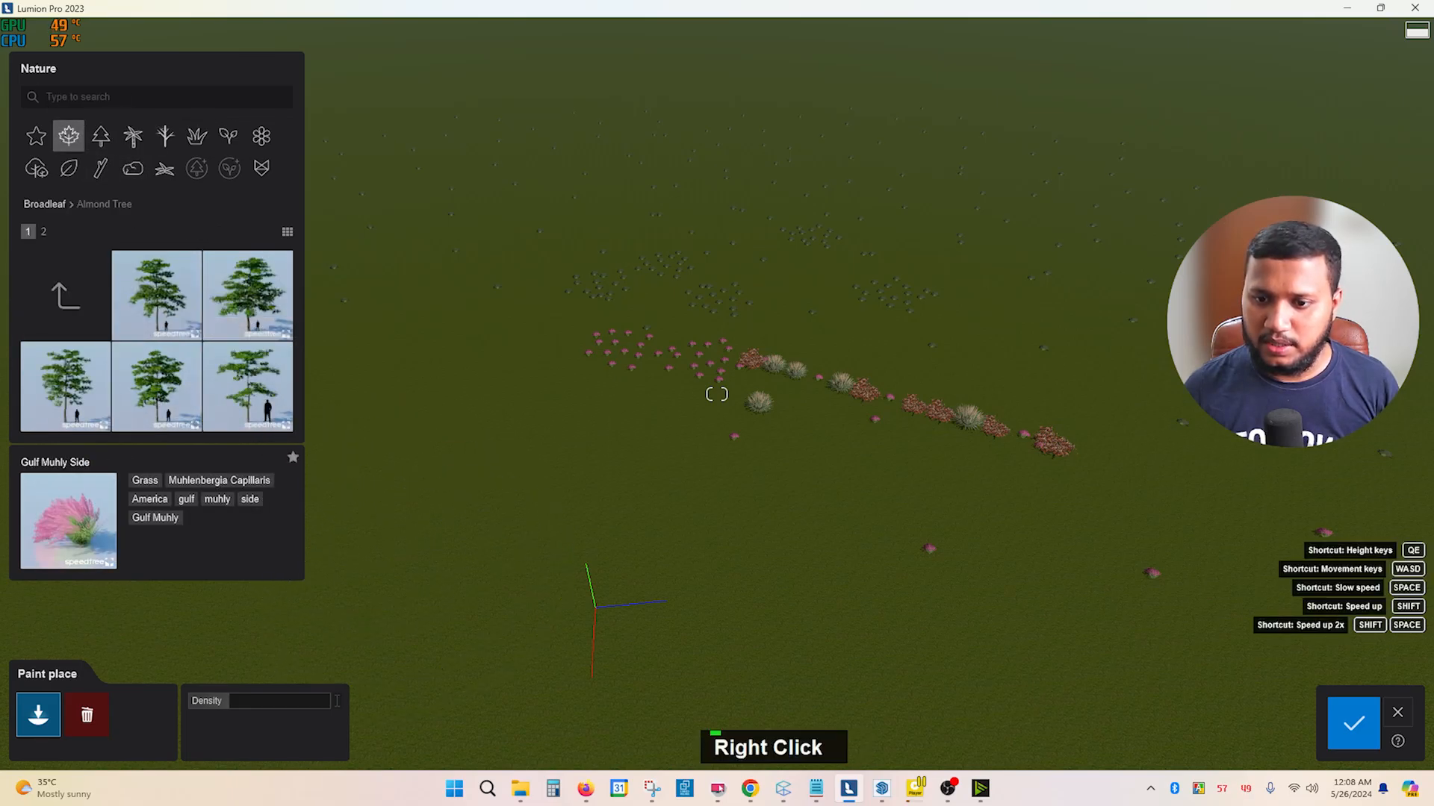
scroll(489, 548, "down", 4)
key("shift")
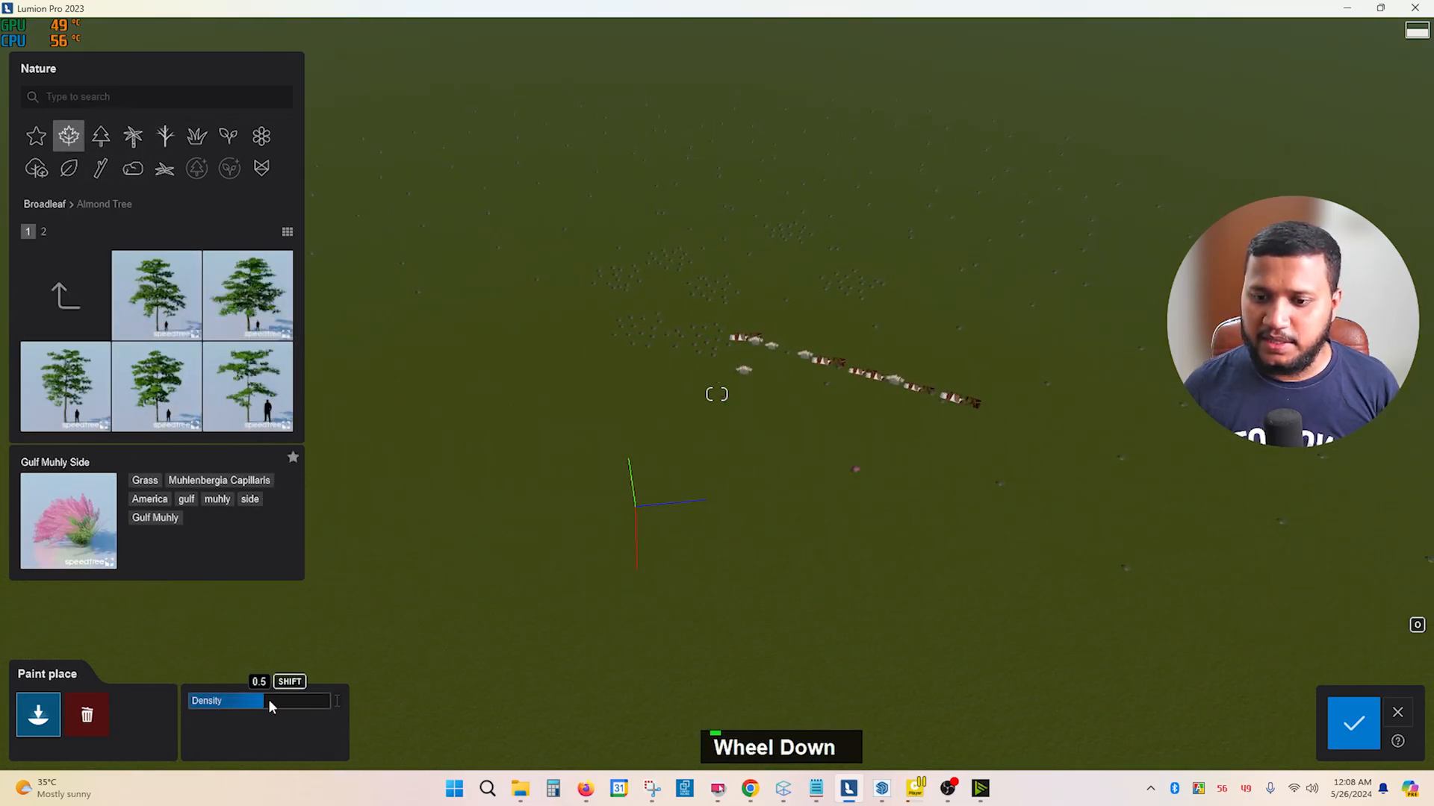
right_click_drag(562, 496, 459, 555)
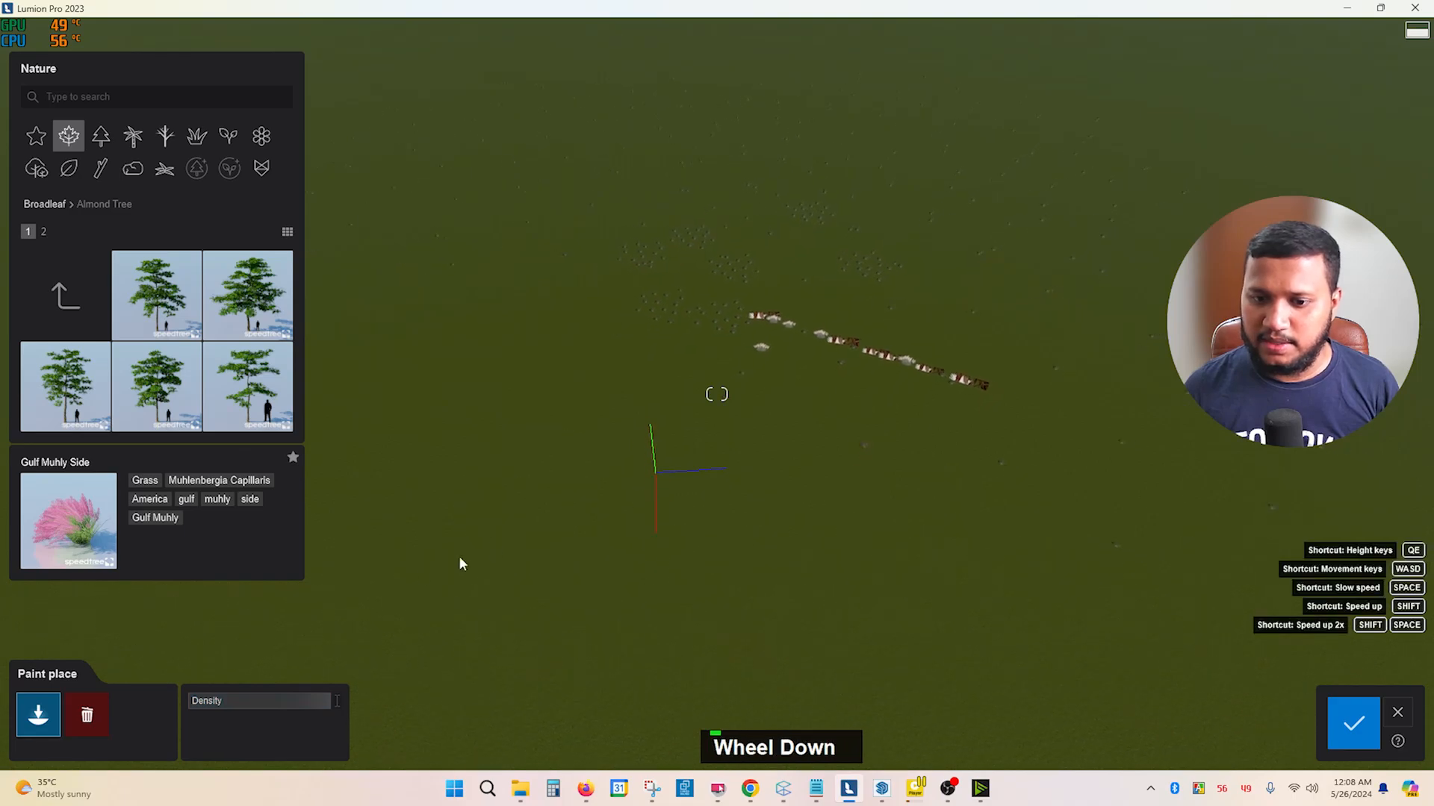
mouse_move(439, 496)
left_mouse_down()
mouse_move(499, 362)
mouse_move(624, 307)
left_mouse_up()
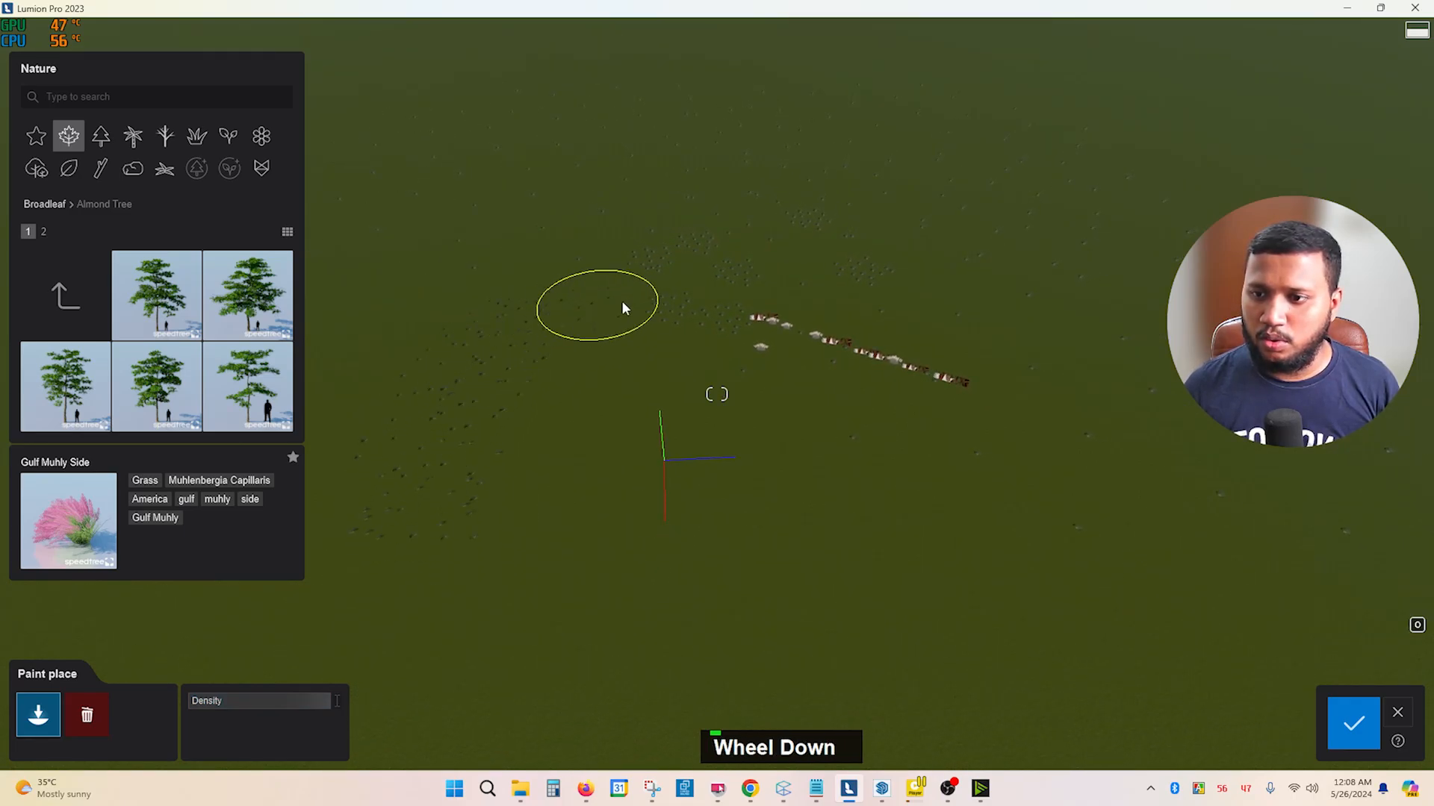
mouse_move(947, 334)
left_mouse_down()
mouse_move(986, 534)
mouse_move(522, 547)
mouse_move(767, 469)
left_mouse_up()
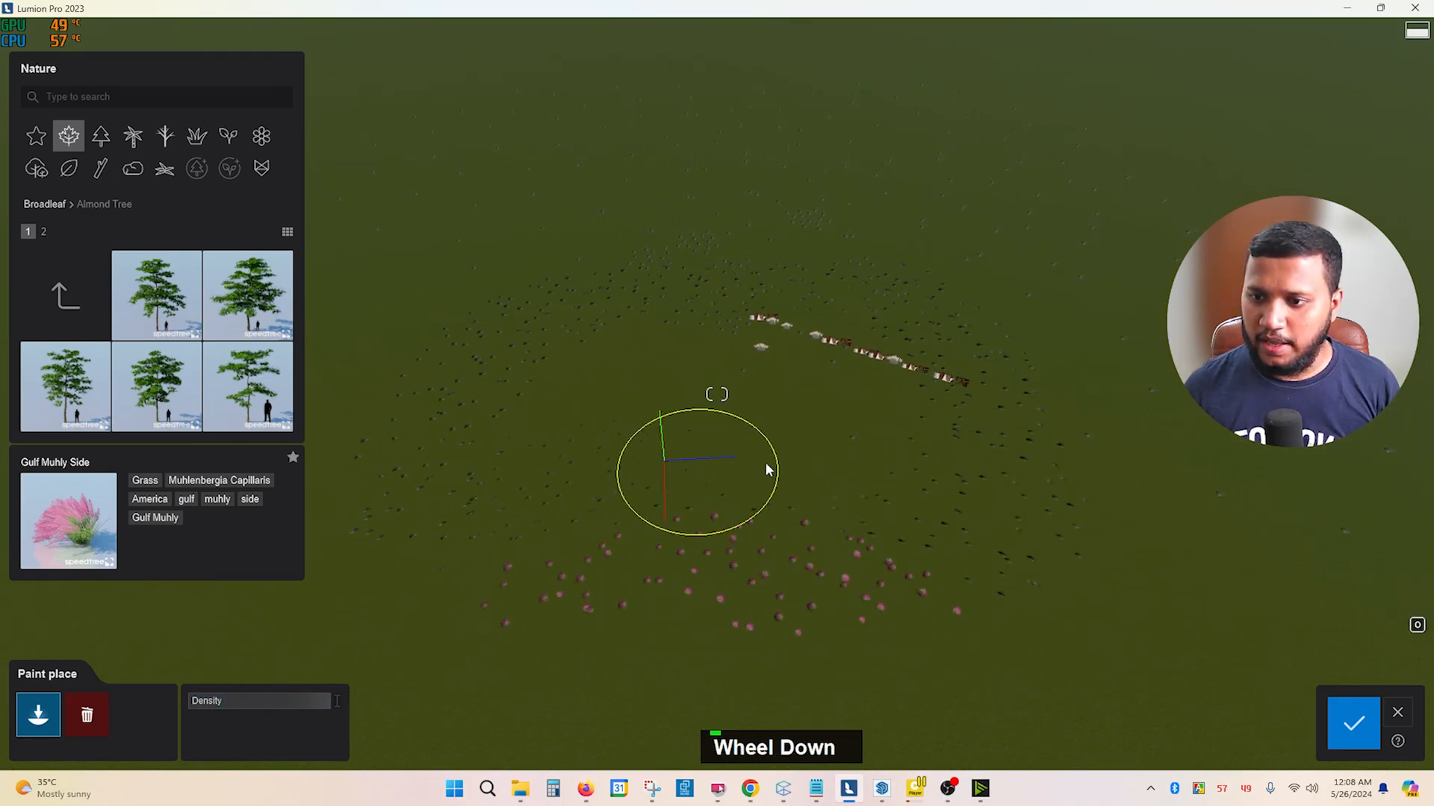
Examine the painted Gulf Muhly Side field from above and from near ground level
scroll(830, 494, "up", 3)
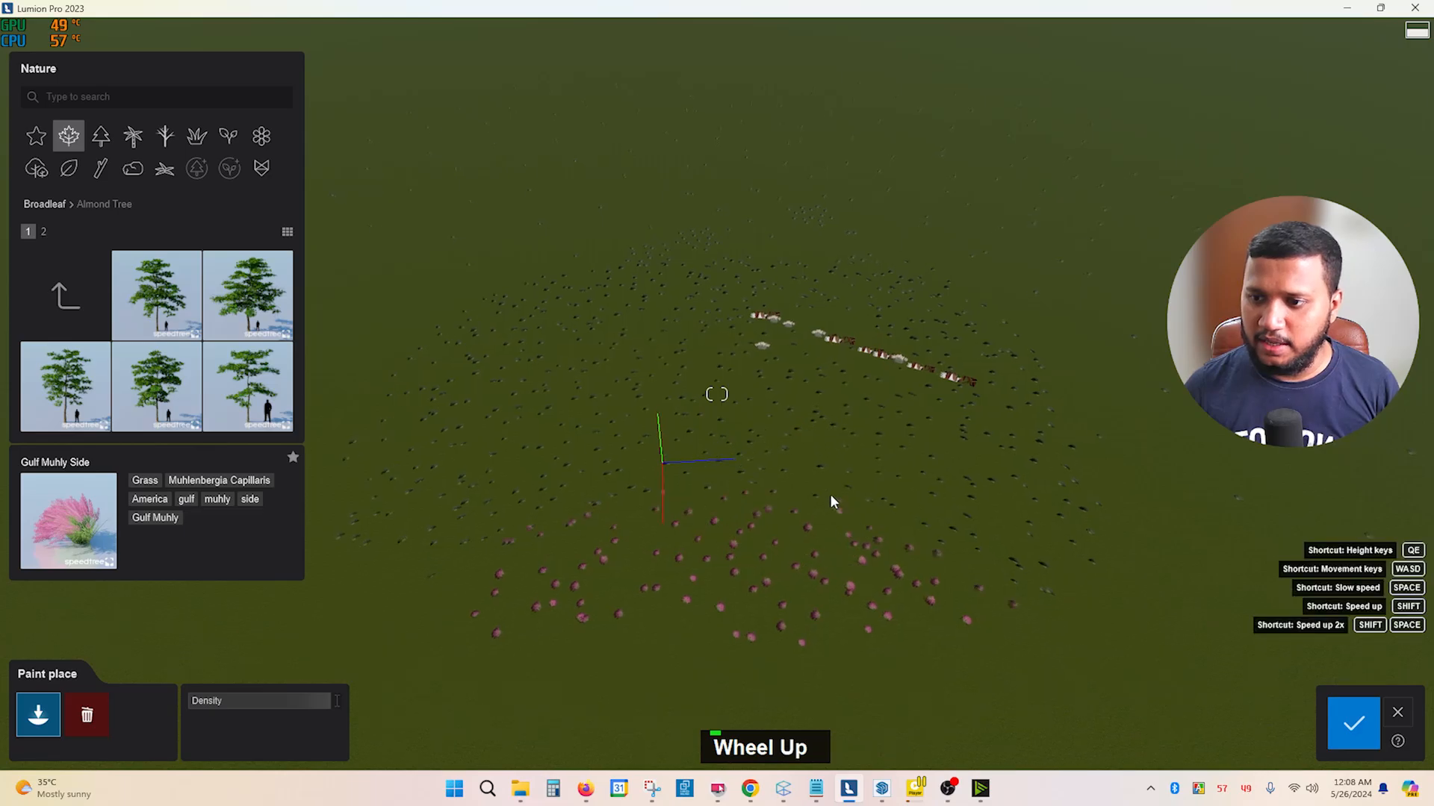
right_click_drag(831, 494, 817, 489)
scroll(814, 493, "down", 5)
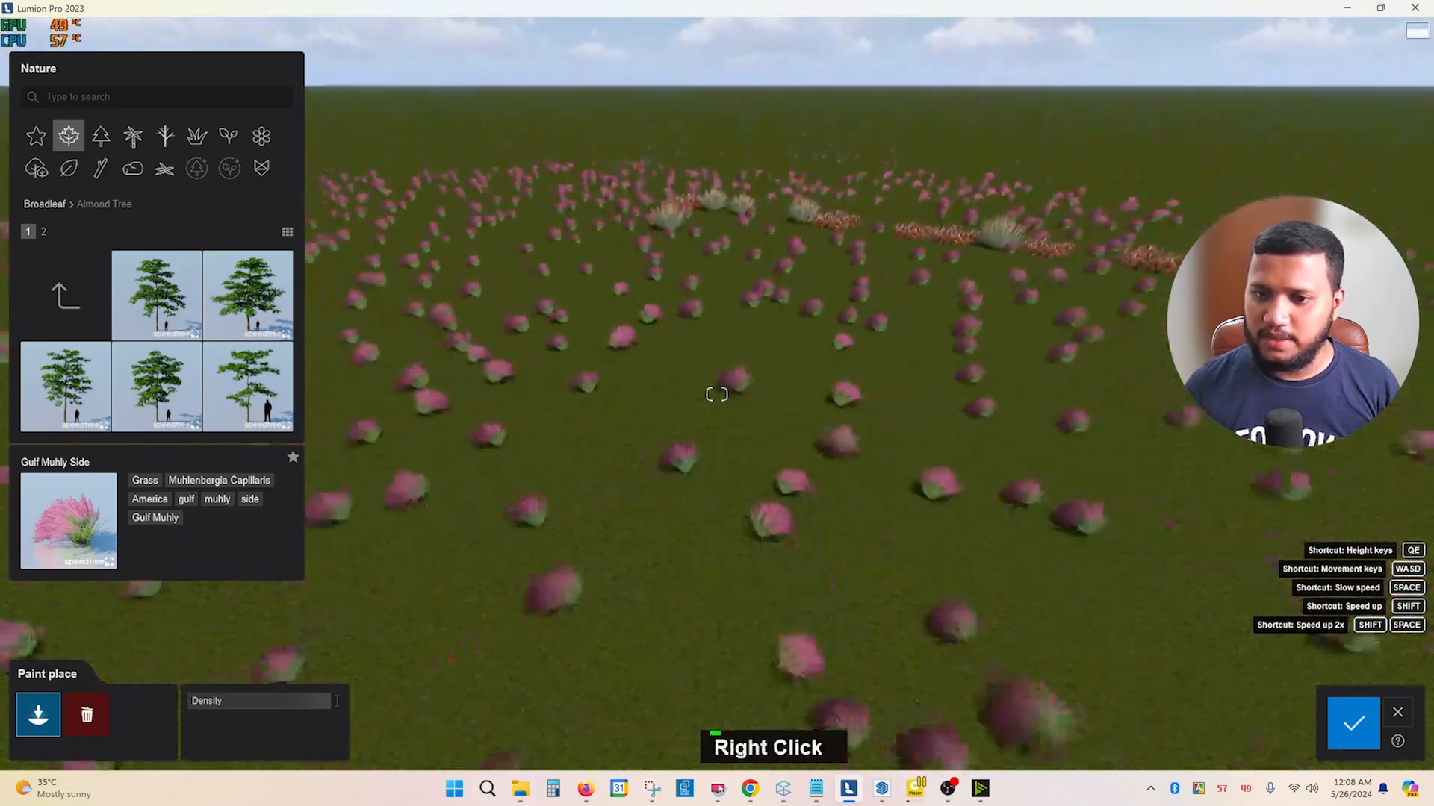
key("a")
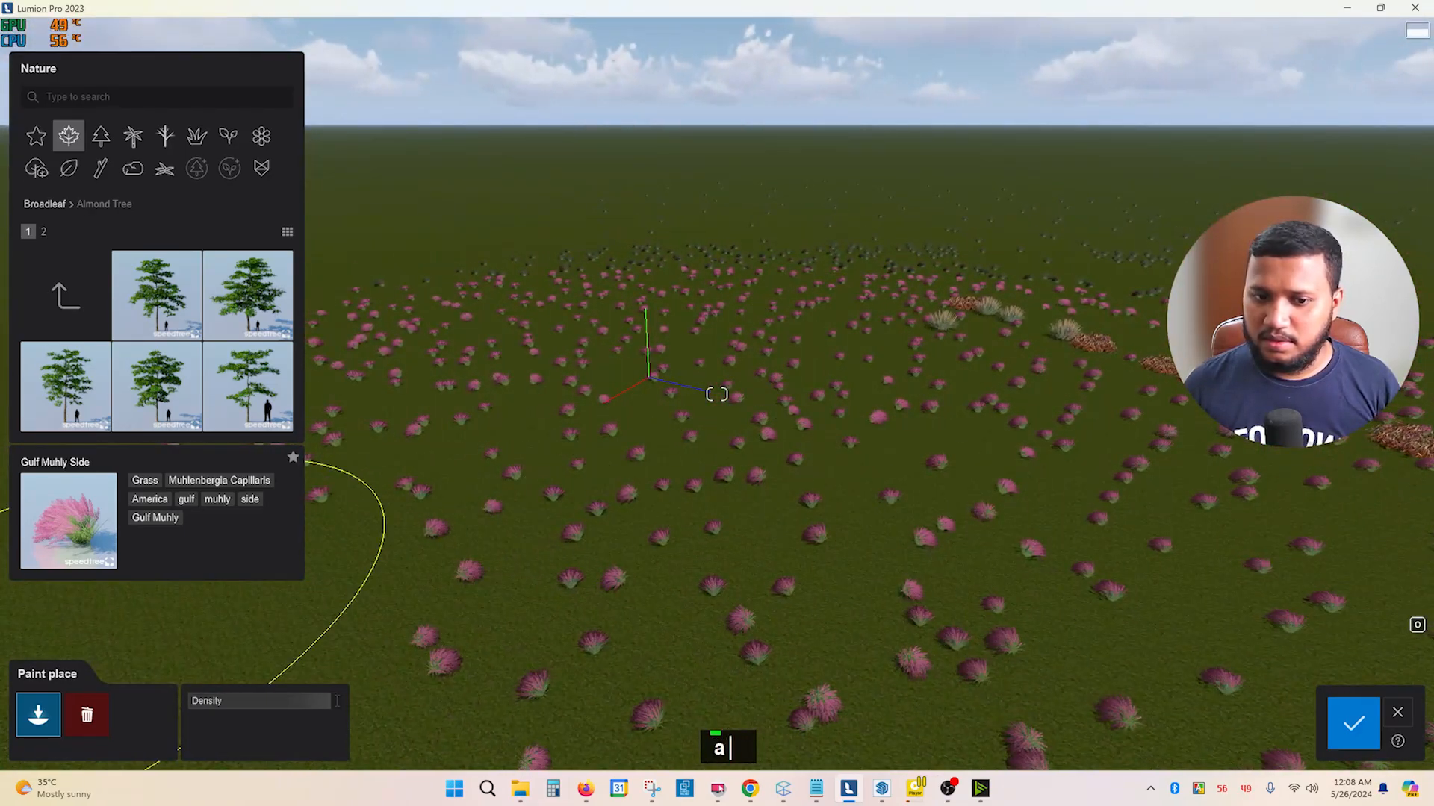
right_click(522, 570)
scroll(601, 522, "down", 2)
right_click_drag(602, 522, 810, 531)
key("a")
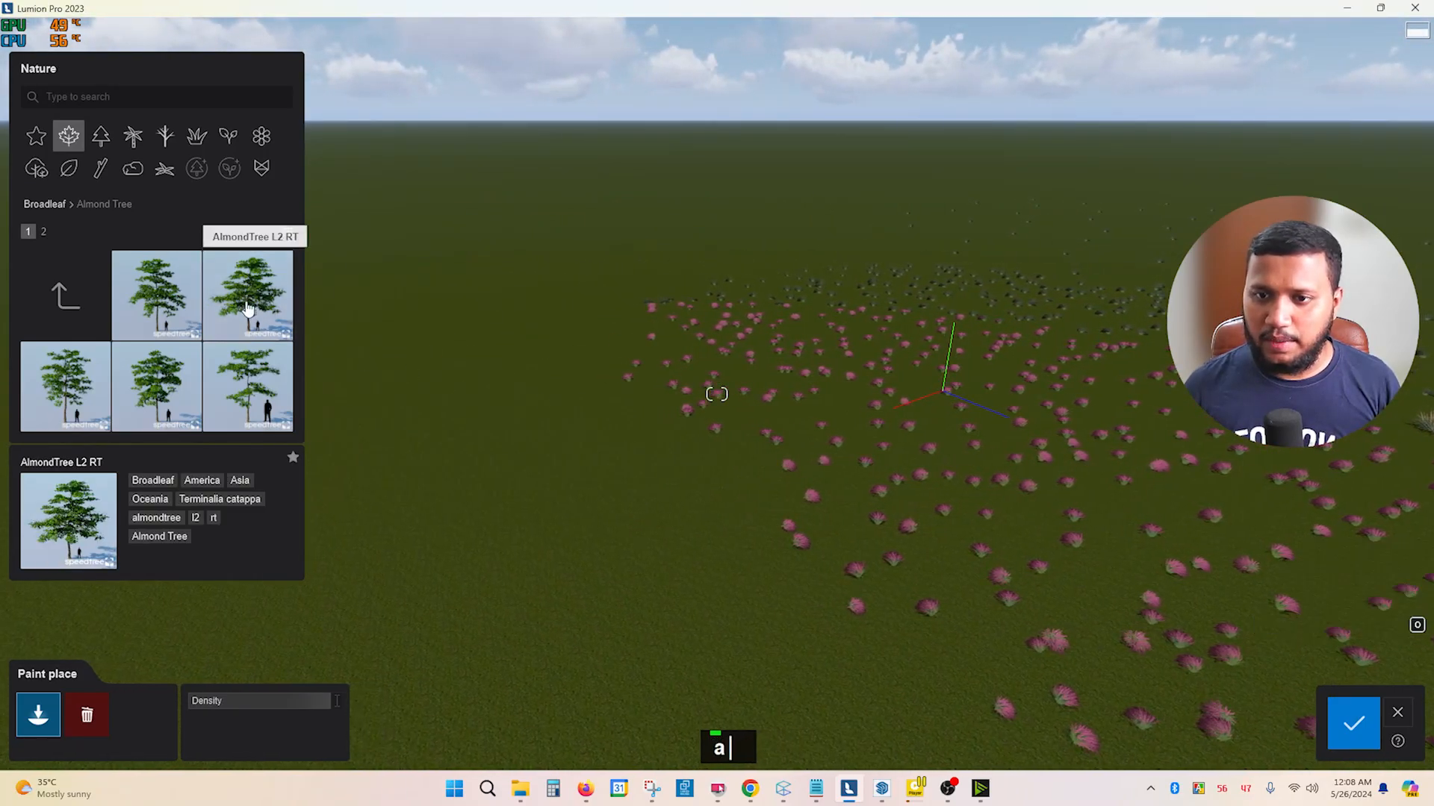
Choose AlmondTree L2 RT and paint a long dense band of trees on the empty ground beside the Gulf Muhly field
left_click(253, 309)
scroll(666, 458, "down", 3)
mouse_move(403, 471)
left_mouse_down()
mouse_move(480, 400)
mouse_move(721, 300)
mouse_move(1214, 174)
left_mouse_up()
right_click_drag(1074, 237, 858, 262)
Lower the paint density to about 0.3 and paint a second band of AlmondTree L2 RT on the empty ground
scroll(822, 299, "down", 1)
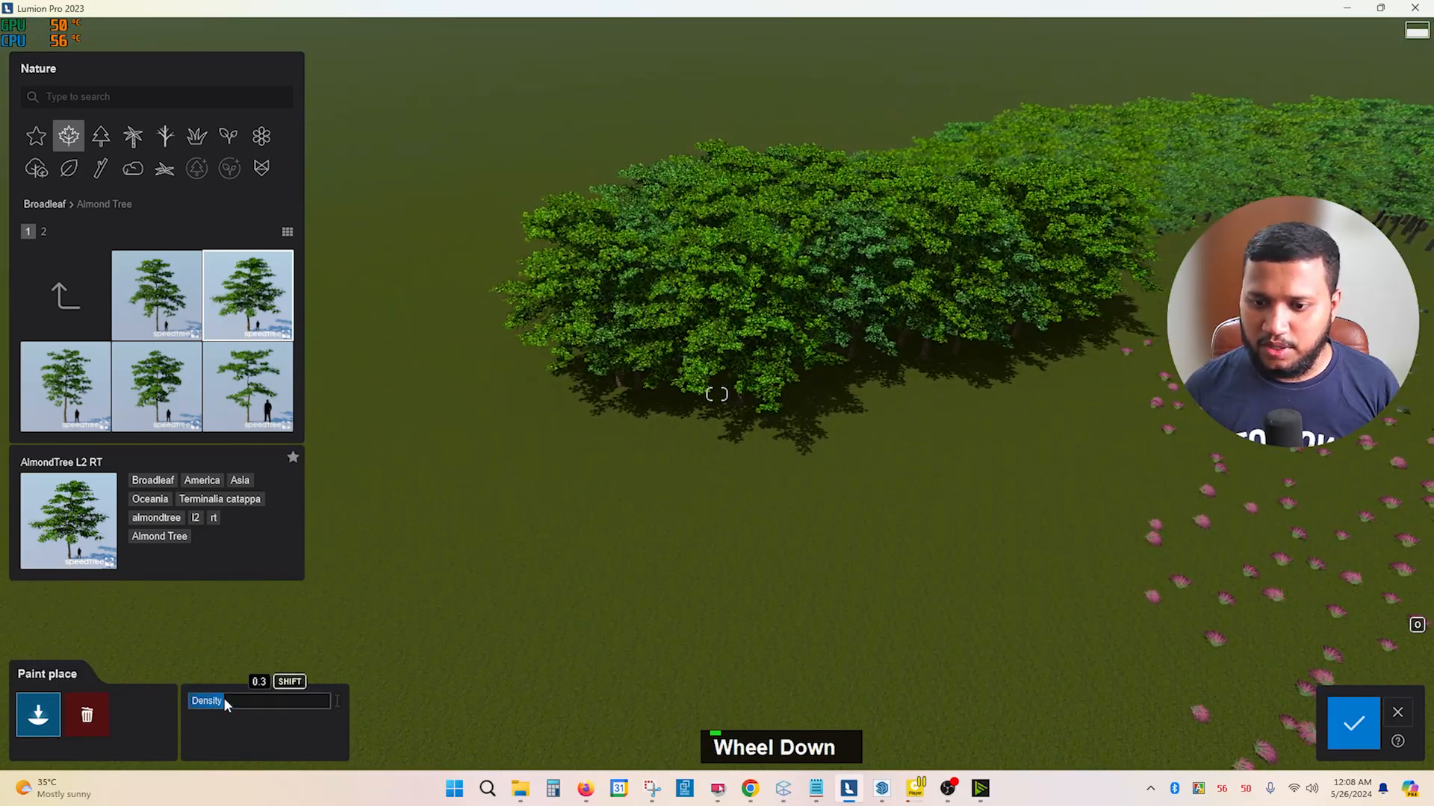
right_click_drag(478, 568, 445, 573)
scroll(445, 573, "down", 2)
mouse_move(433, 573)
left_mouse_down()
mouse_move(424, 494)
mouse_move(610, 366)
mouse_move(575, 403)
left_mouse_up()
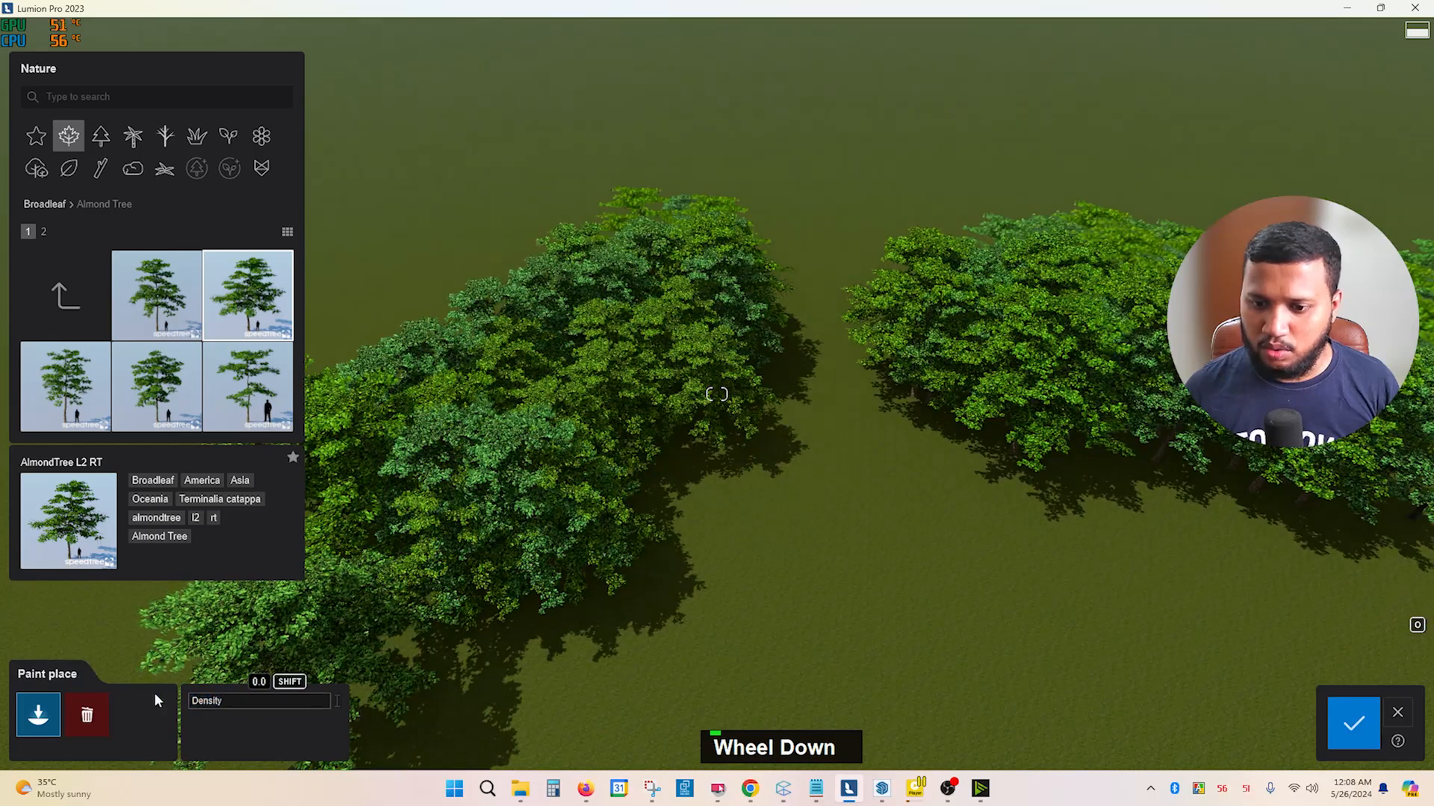
Reduce the paint density to 0.0 and paint sparse AlmondTree L2 RT trees around the nearer dense grove
right_click_drag(710, 594, 663, 588)
scroll(662, 588, "down", 2)
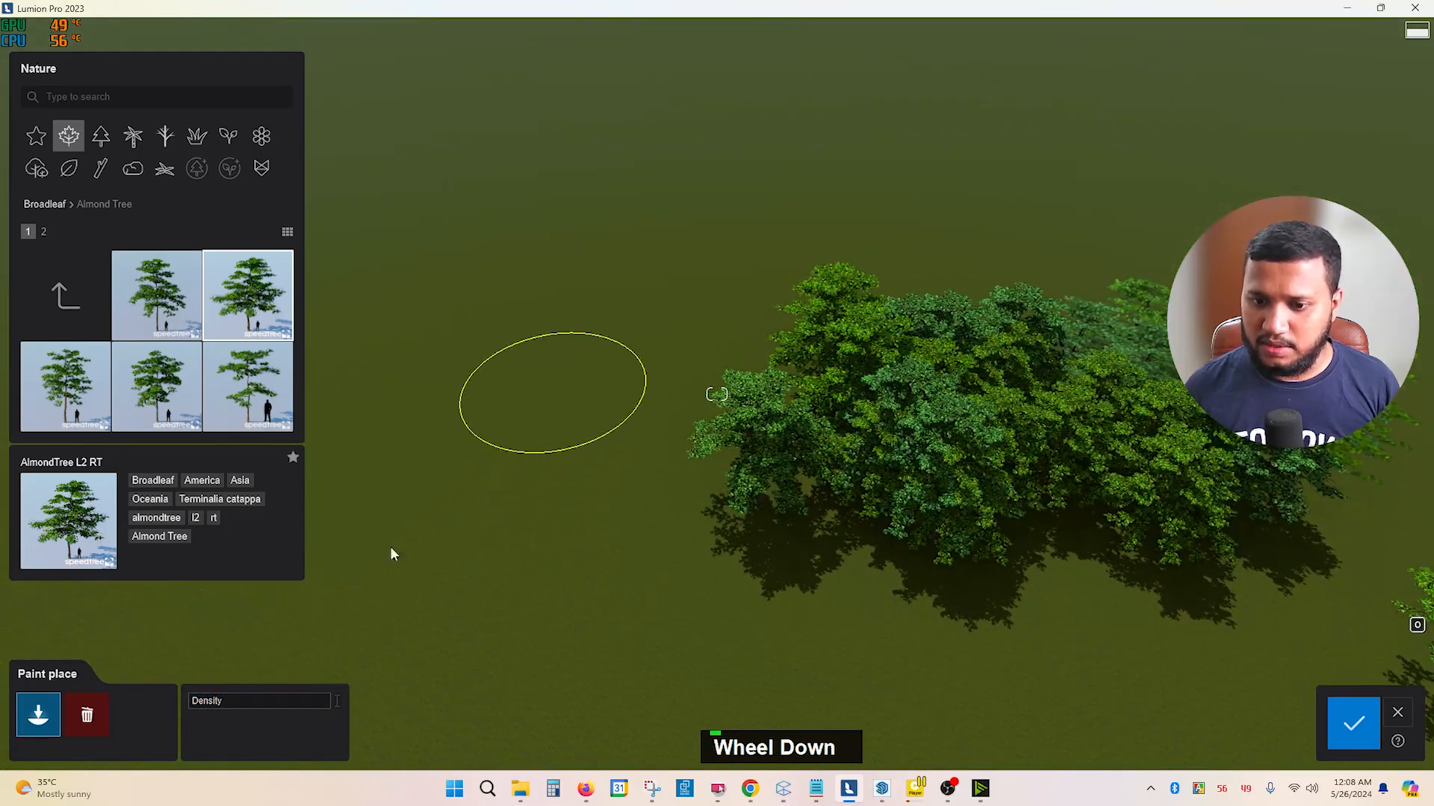
mouse_move(418, 478)
left_mouse_down()
mouse_move(694, 256)
mouse_move(985, 202)
mouse_move(1120, 198)
left_mouse_up()
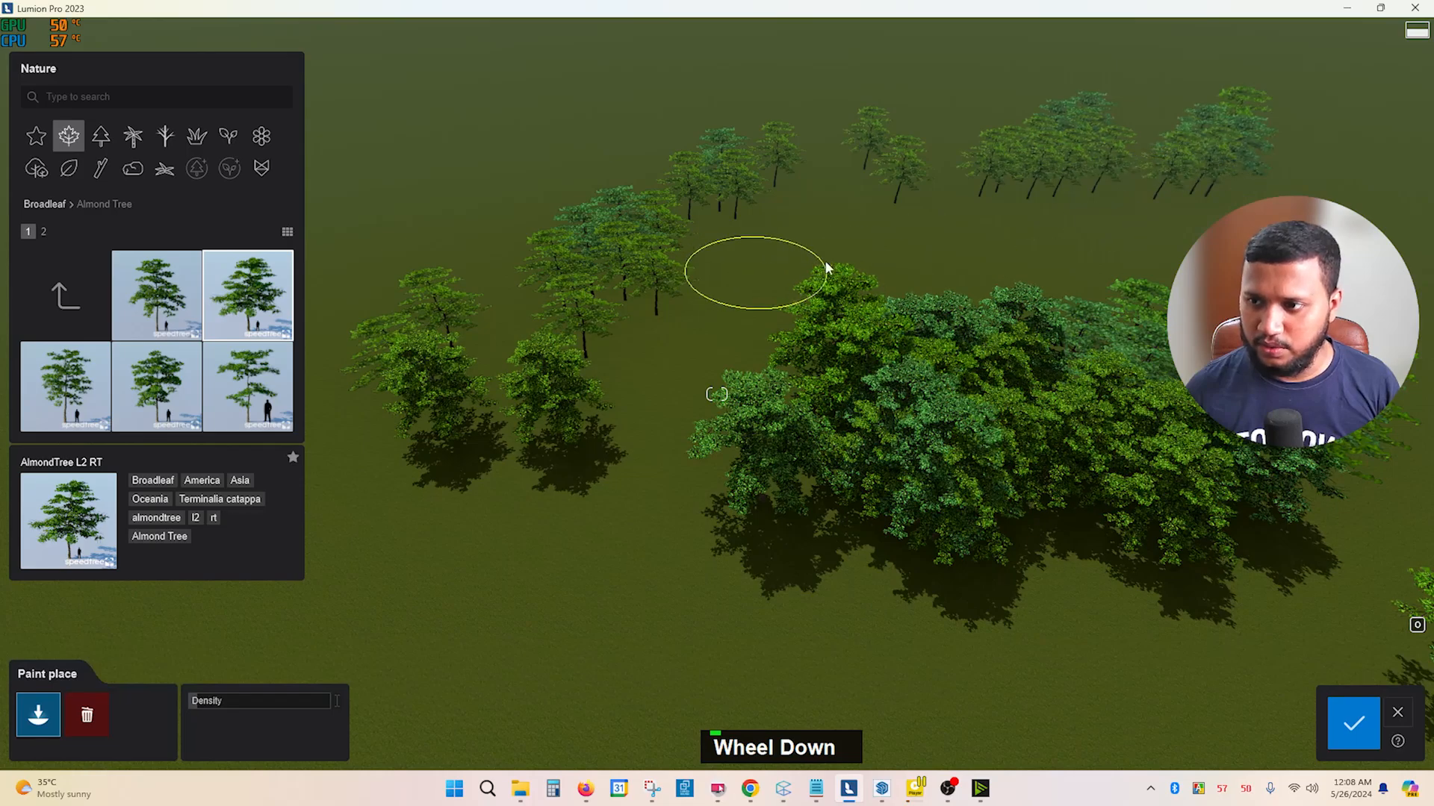
left_click_drag(970, 237, 1034, 231)
Switch paint placement to erasing and remove almond trees from the sparse group and the nearer grove
right_click_drag(705, 376, 749, 378)
scroll(749, 378, "down", 3)
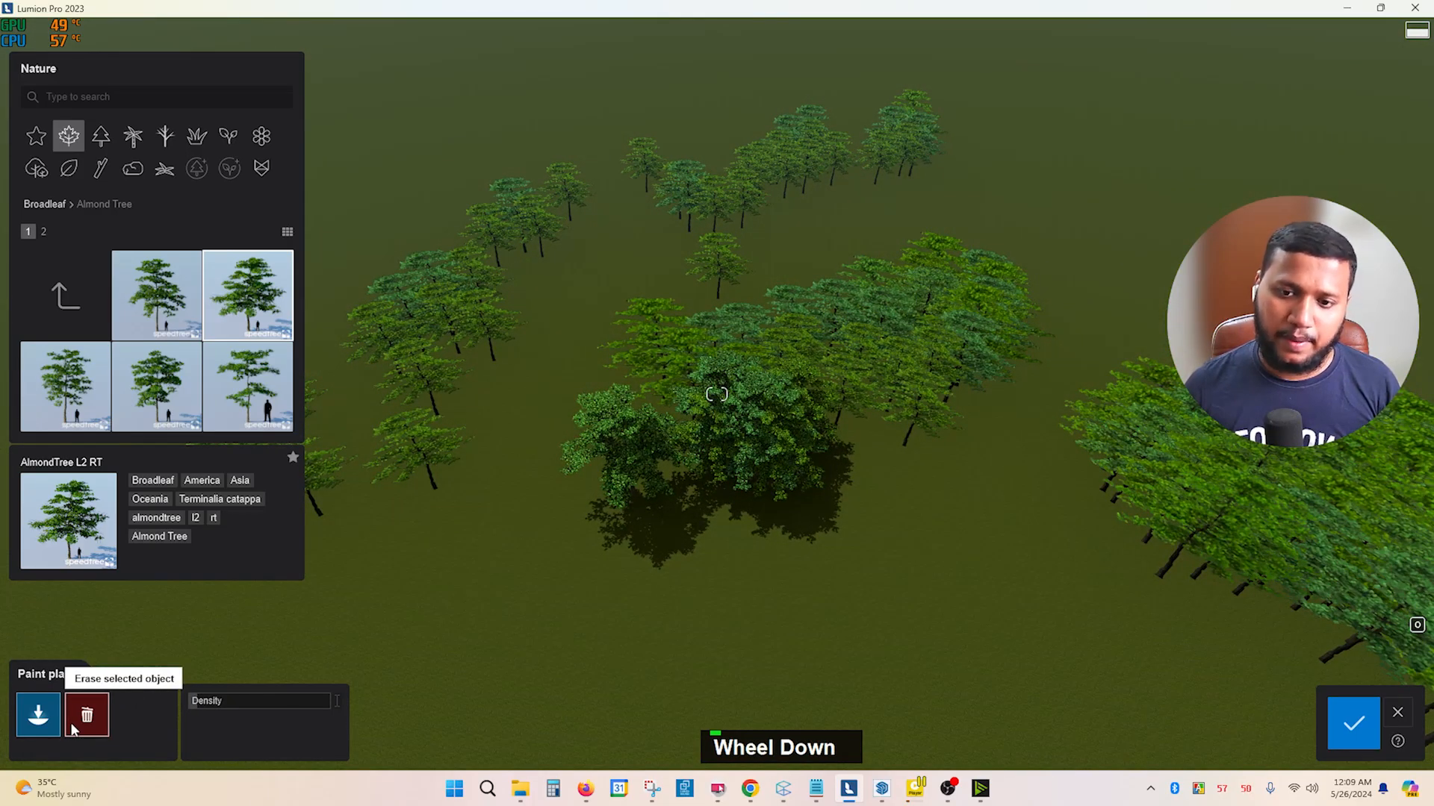
right_click_drag(641, 295, 590, 299)
left_click(87, 717)
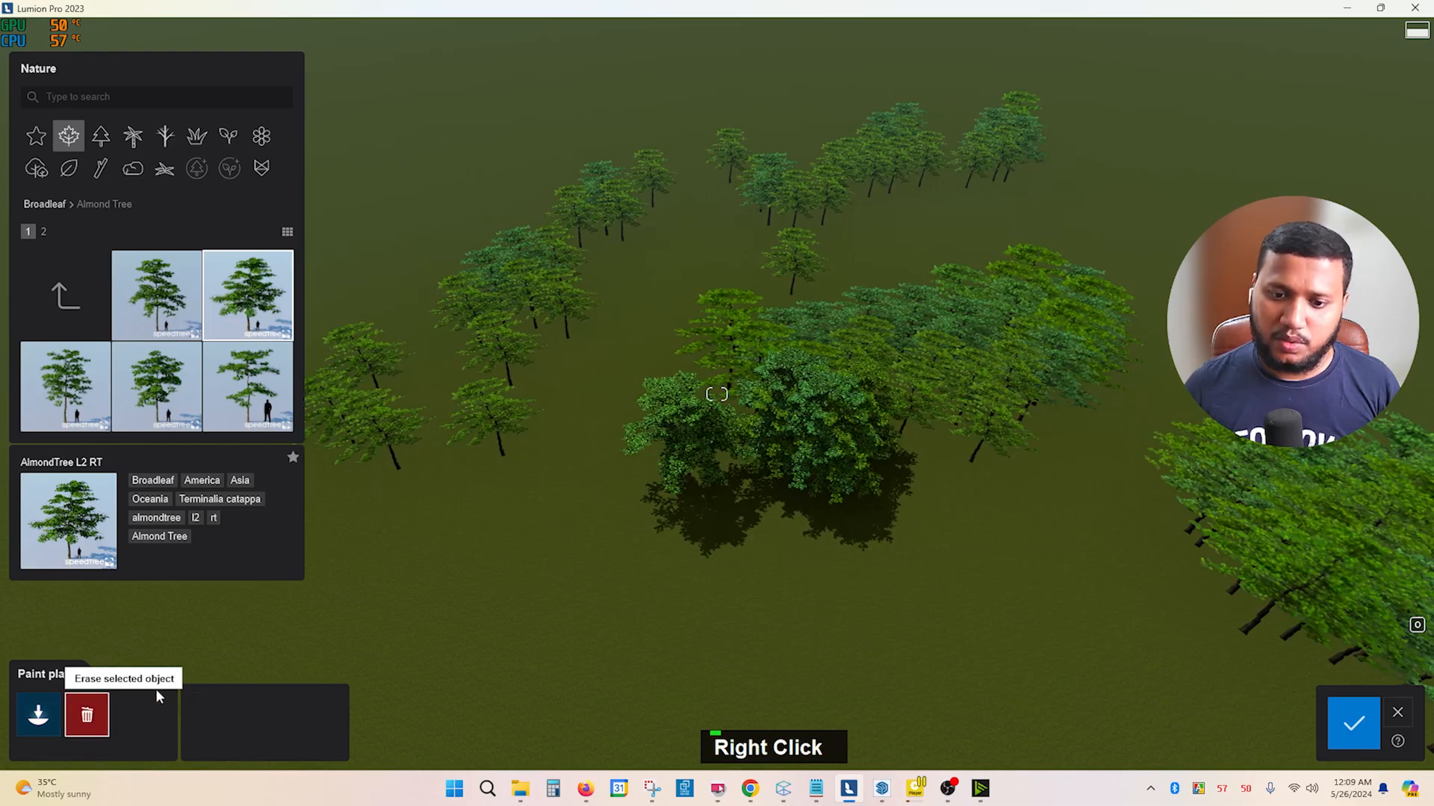
scroll(454, 494, "down", 3)
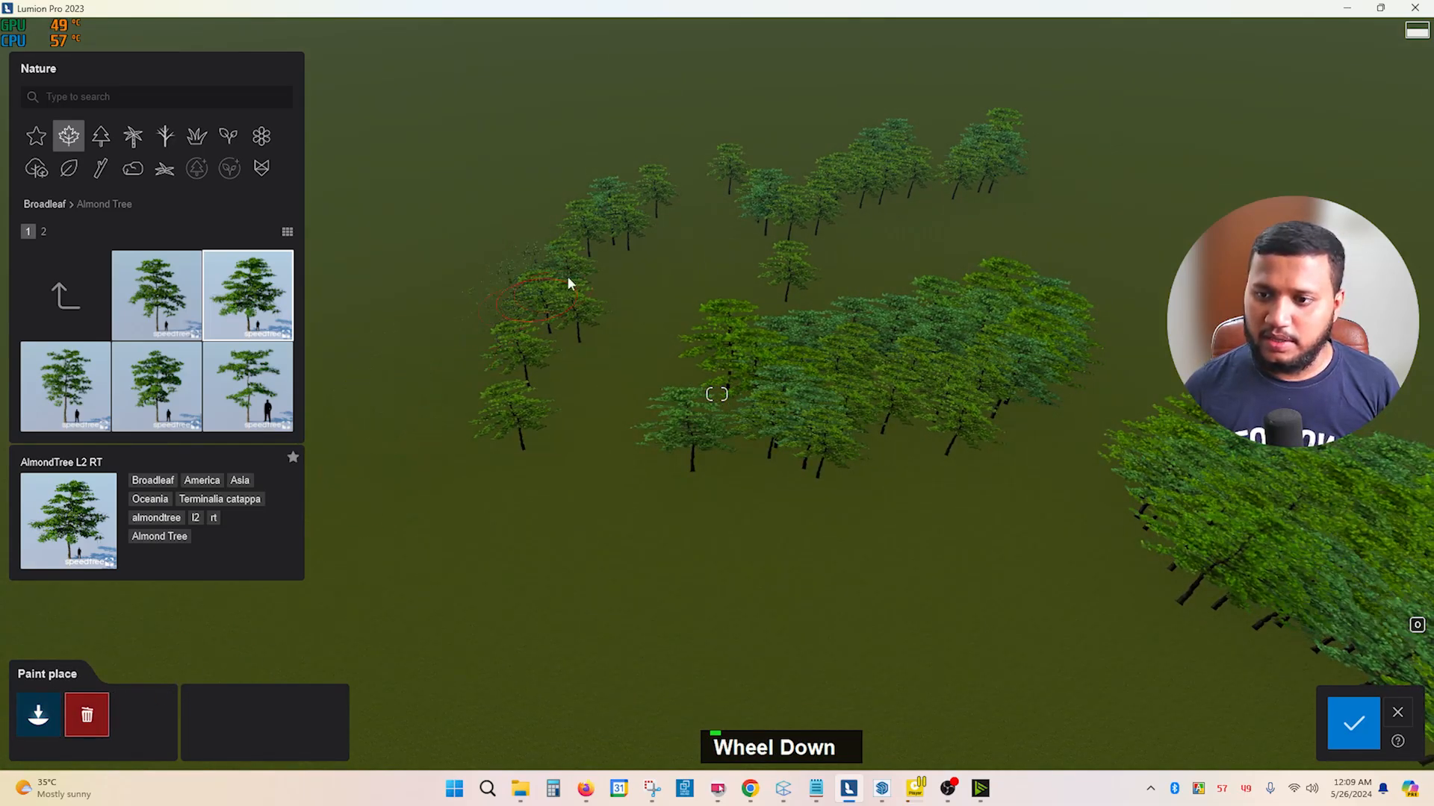
left_click_drag(851, 437, 944, 349)
Erase most of the dense almond tree band, leaving scattered clumps, and confirm the paint placement
right_click_drag(944, 349, 772, 553)
scroll(826, 612, "down", 3)
right_click_drag(826, 614, 603, 520)
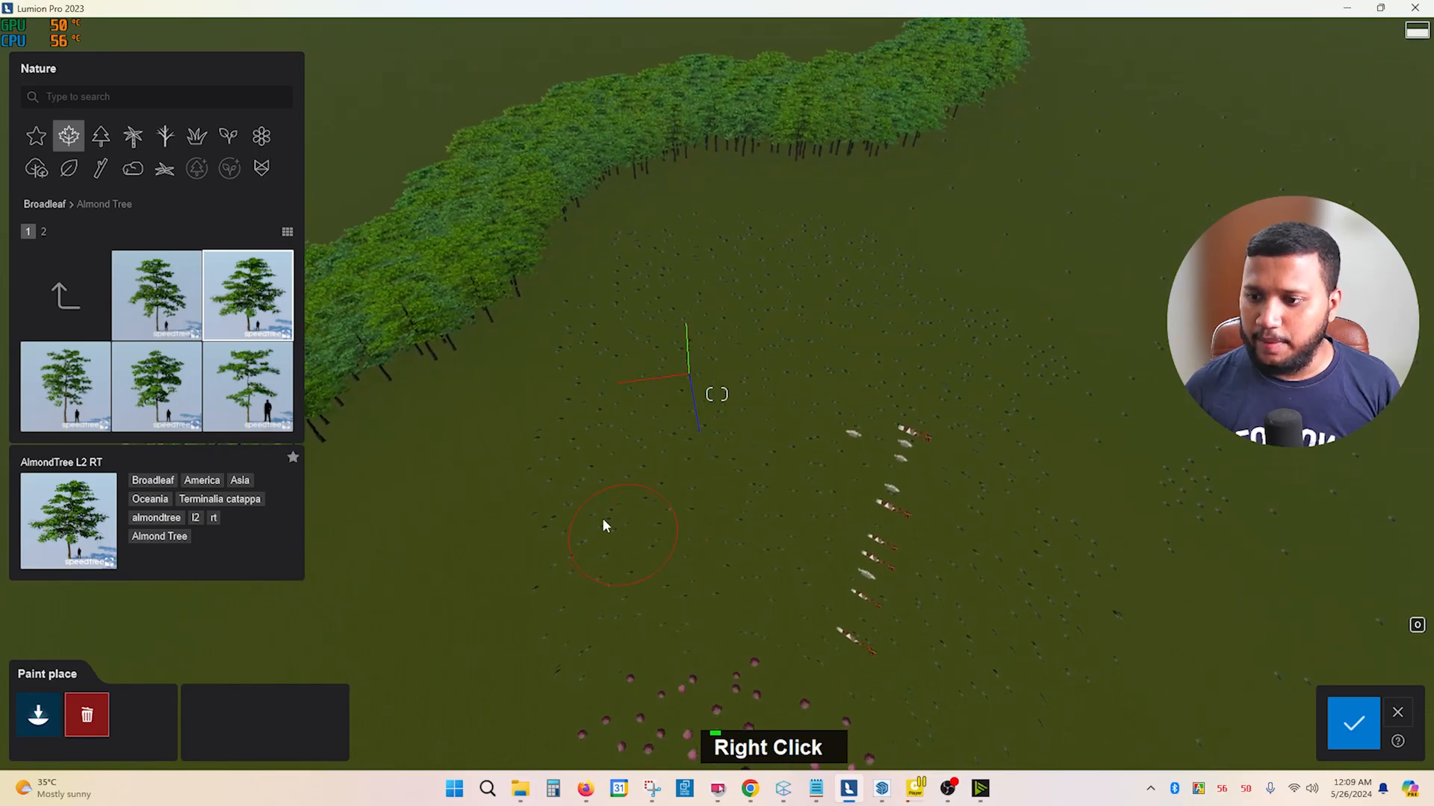
right_click_drag(681, 306, 483, 211)
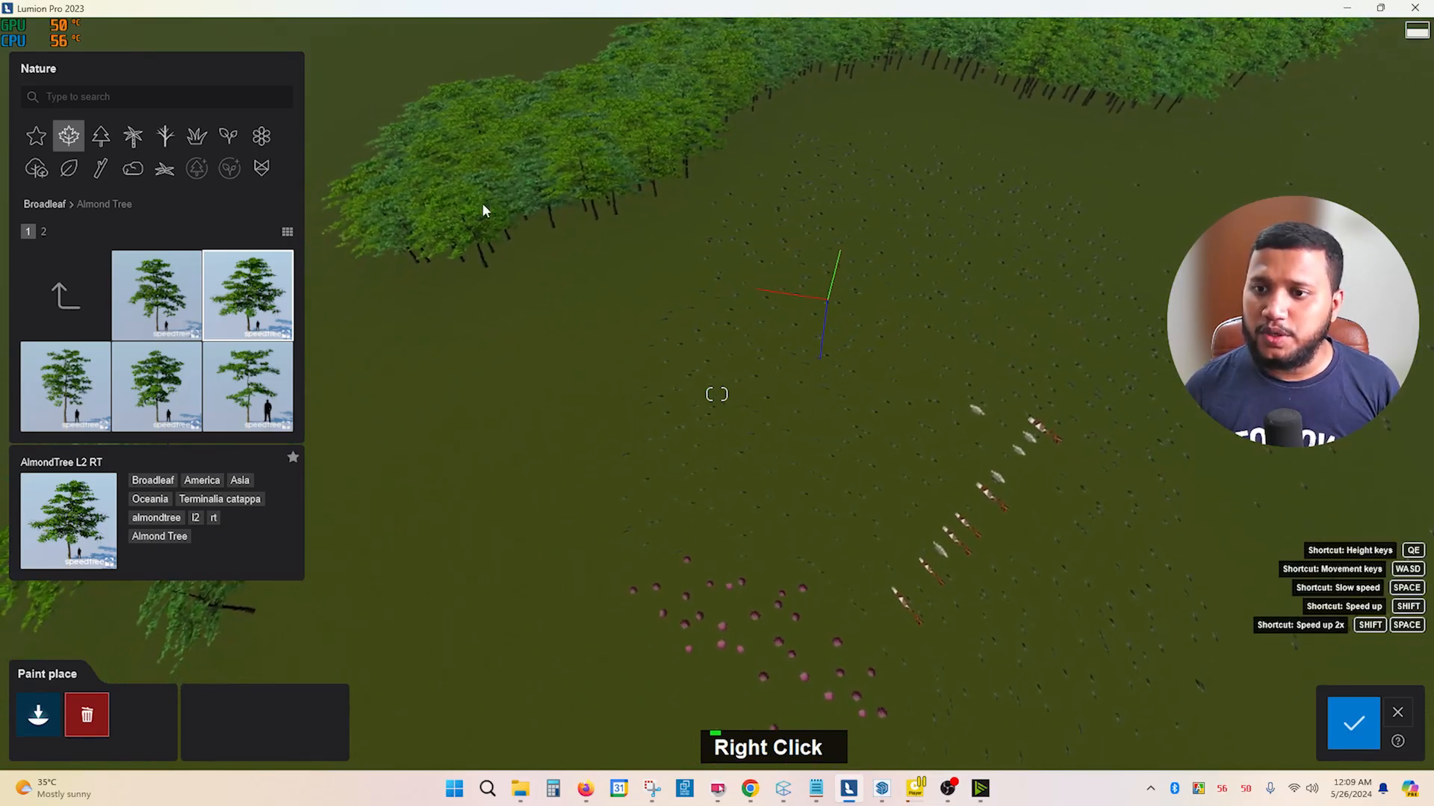
right_click_drag(647, 149, 785, 364)
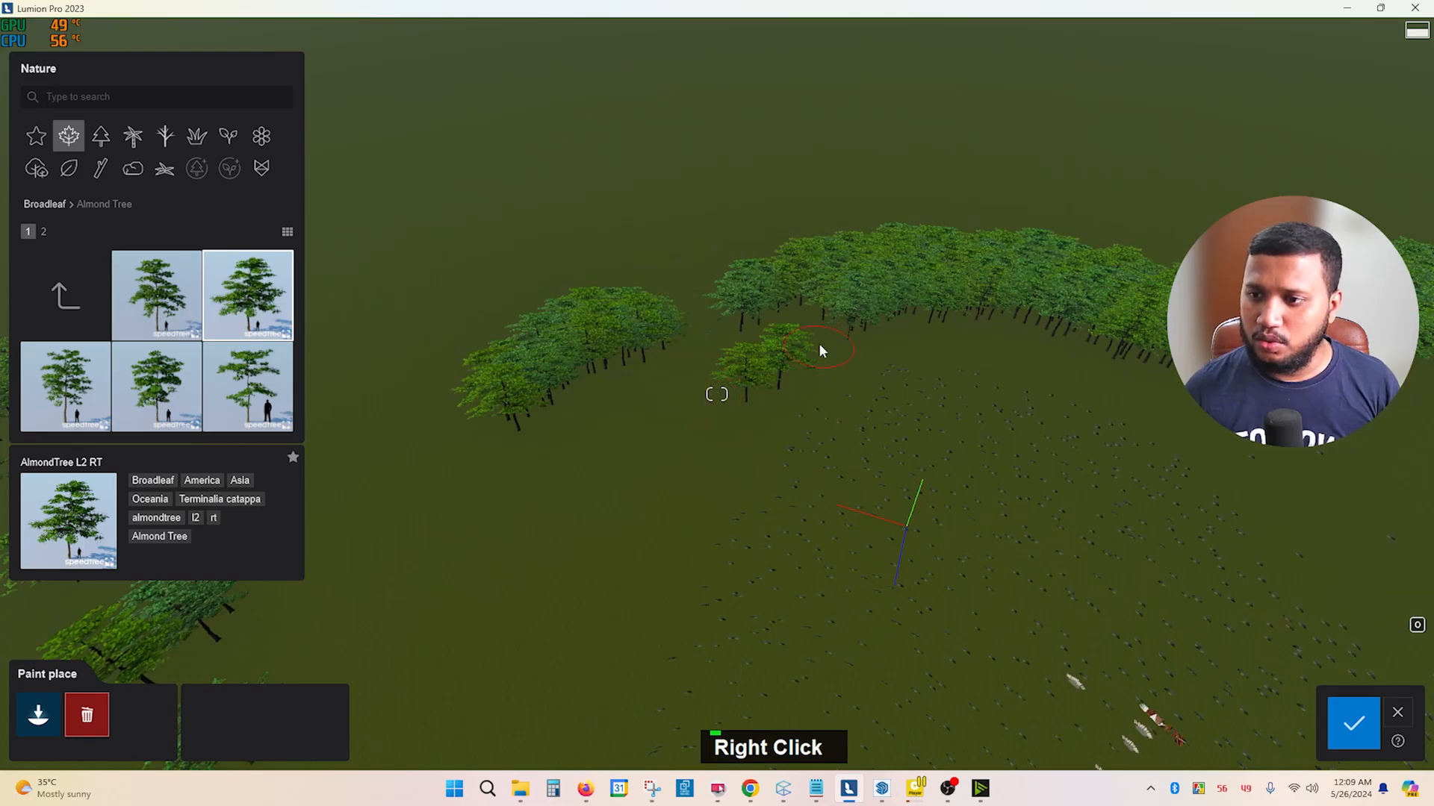
mouse_move(821, 351)
left_mouse_down()
mouse_move(1163, 333)
mouse_move(534, 342)
left_mouse_up()
right_click_drag(535, 343, 515, 570)
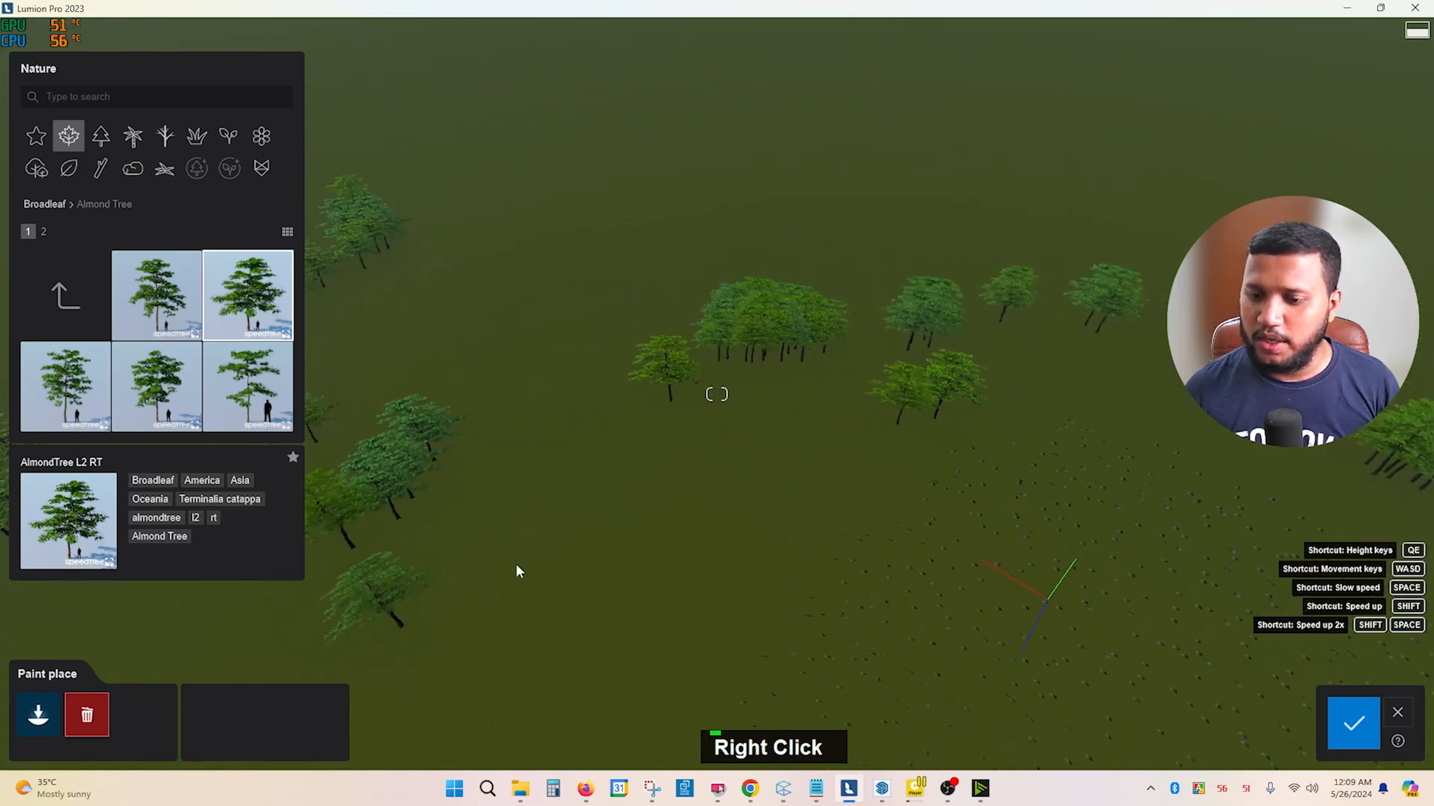
left_click(1353, 722)
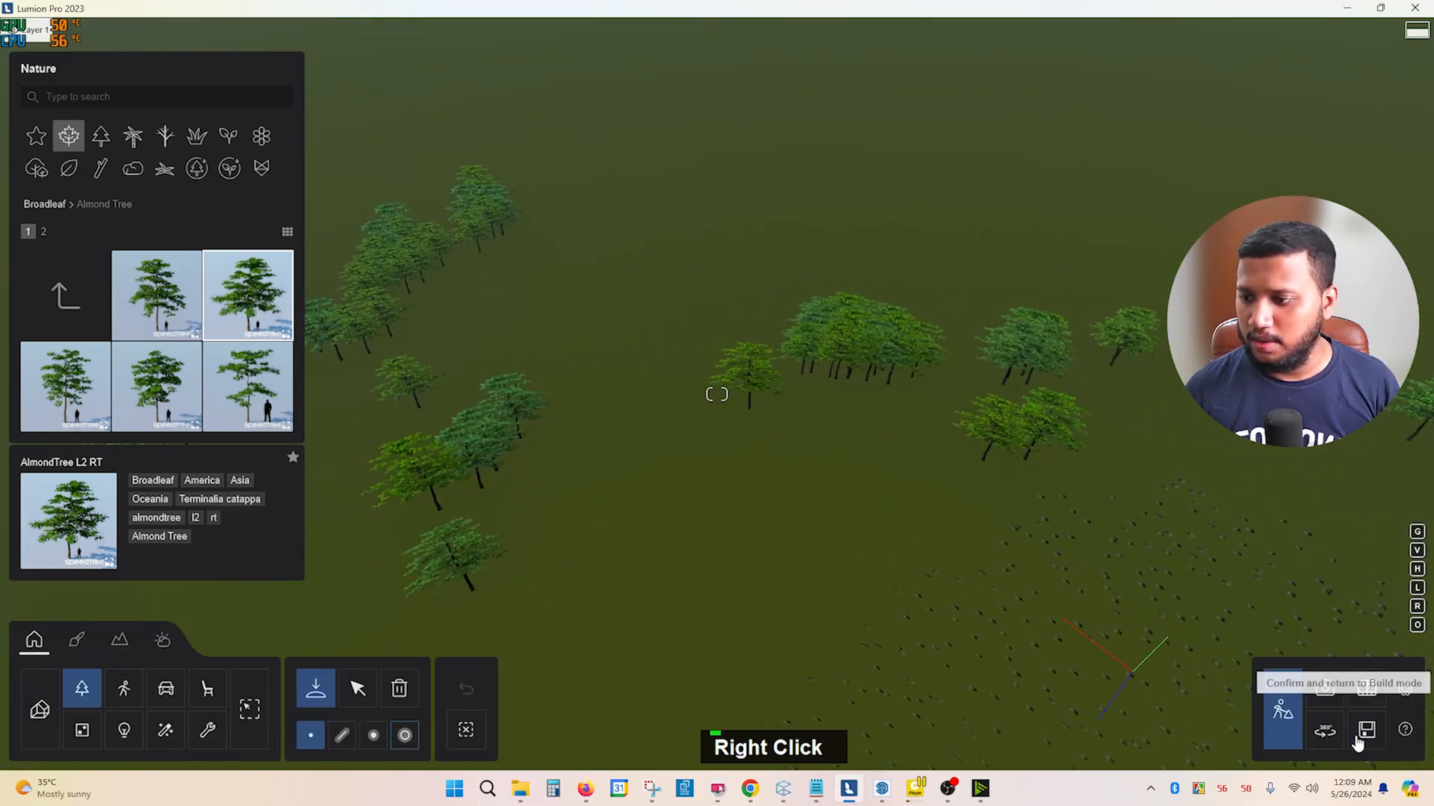
Enter selection mode and select the single almond tree standing in front of the scattered group
left_click(358, 688)
key("a")
right_click_drag(649, 526, 544, 550)
left_click(495, 528)
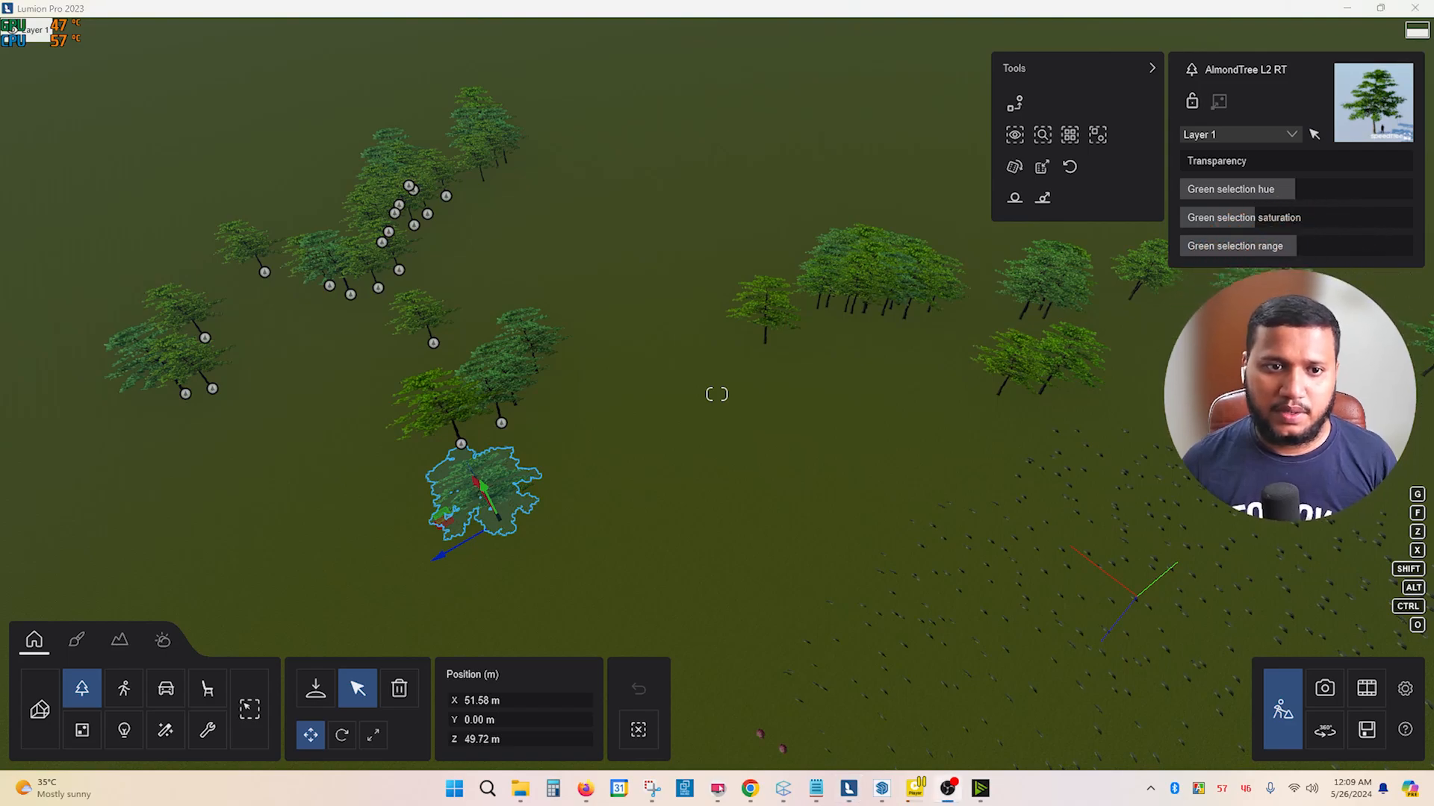
right_click(865, 166)
right_click(865, 166)
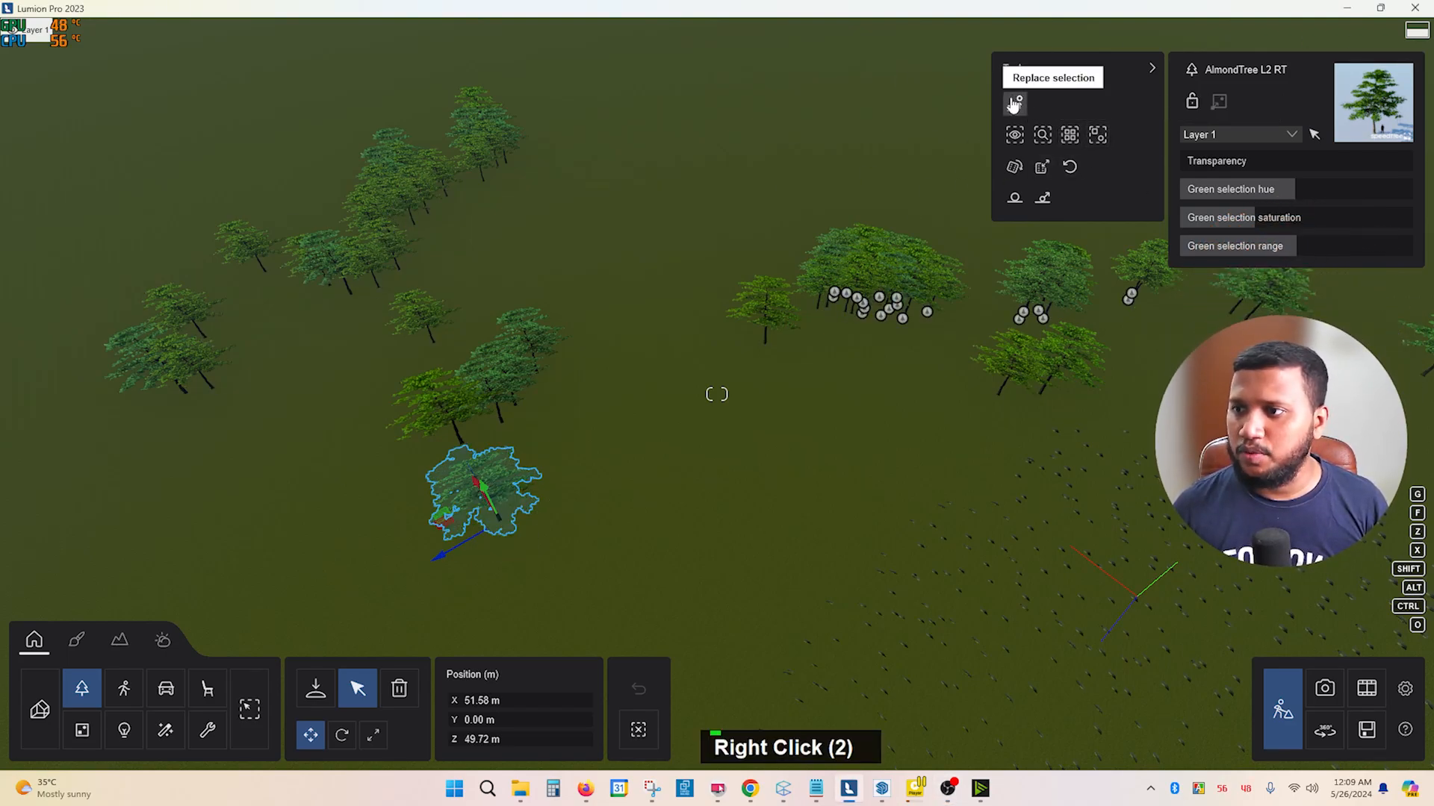
right_click_drag(825, 288, 552, 396)
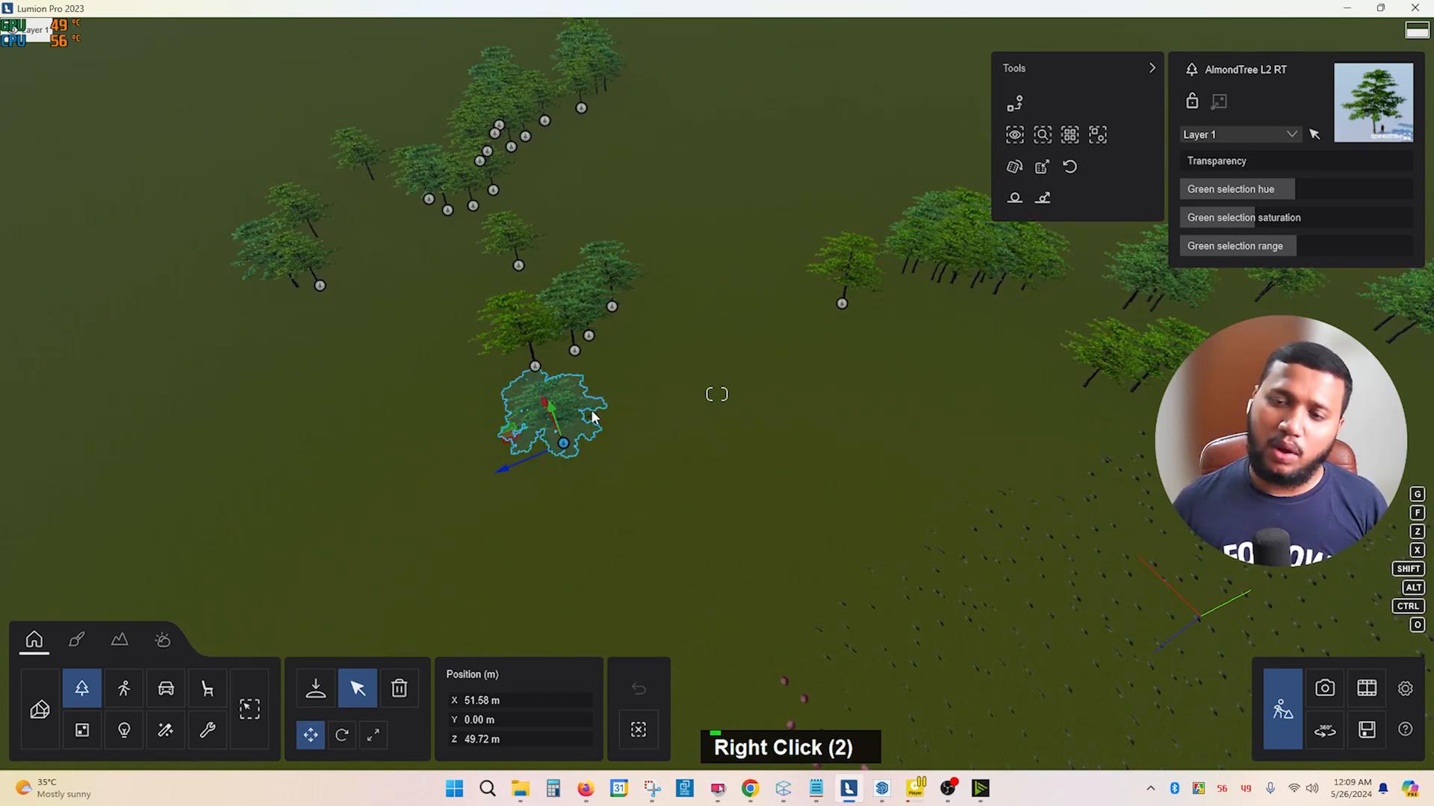
Replace the selected almond tree with ArecaPalm 001 from the Palm category's ArecaPalm collection and confirm
left_click(1016, 105)
right_click_drag(713, 336, 672, 314)
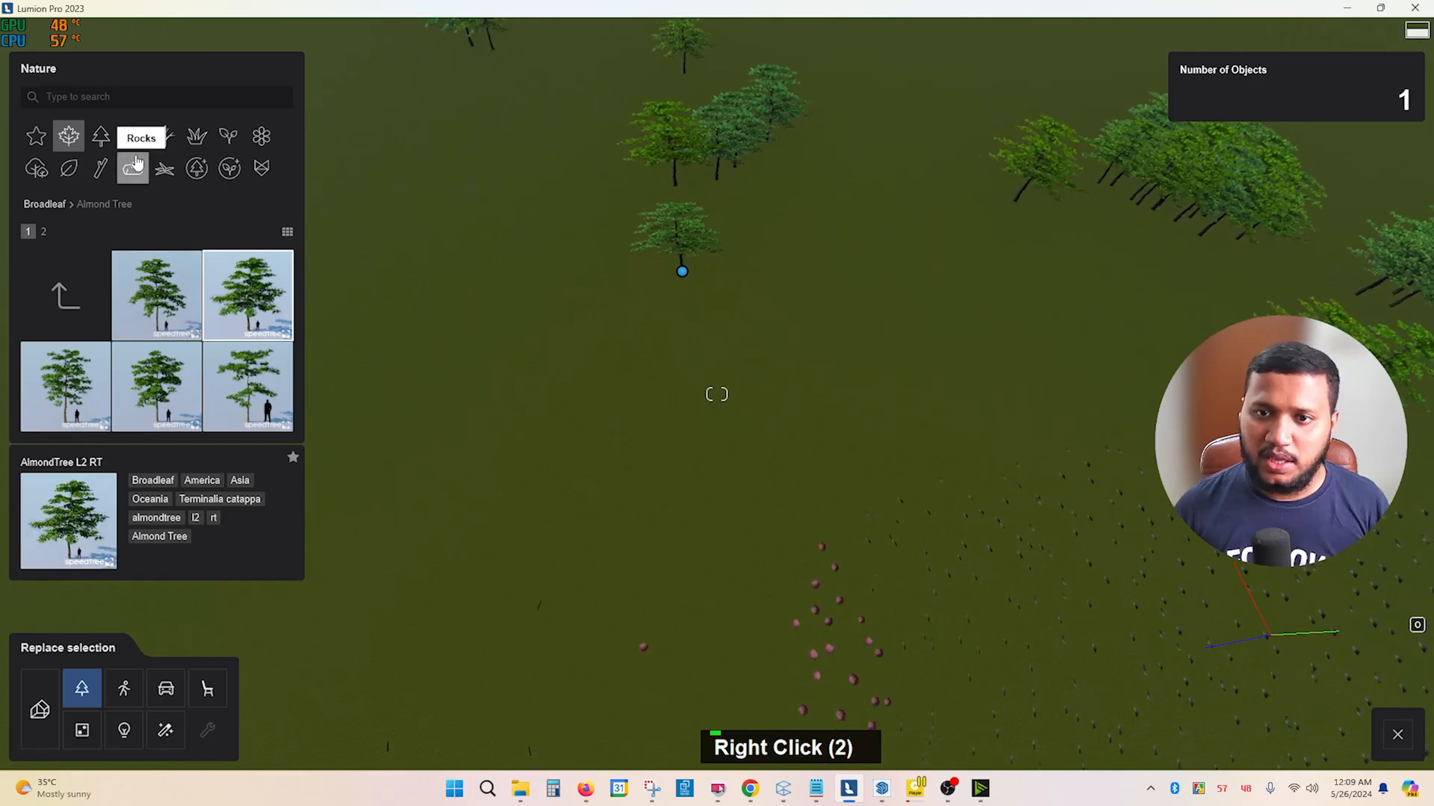
left_click(133, 135)
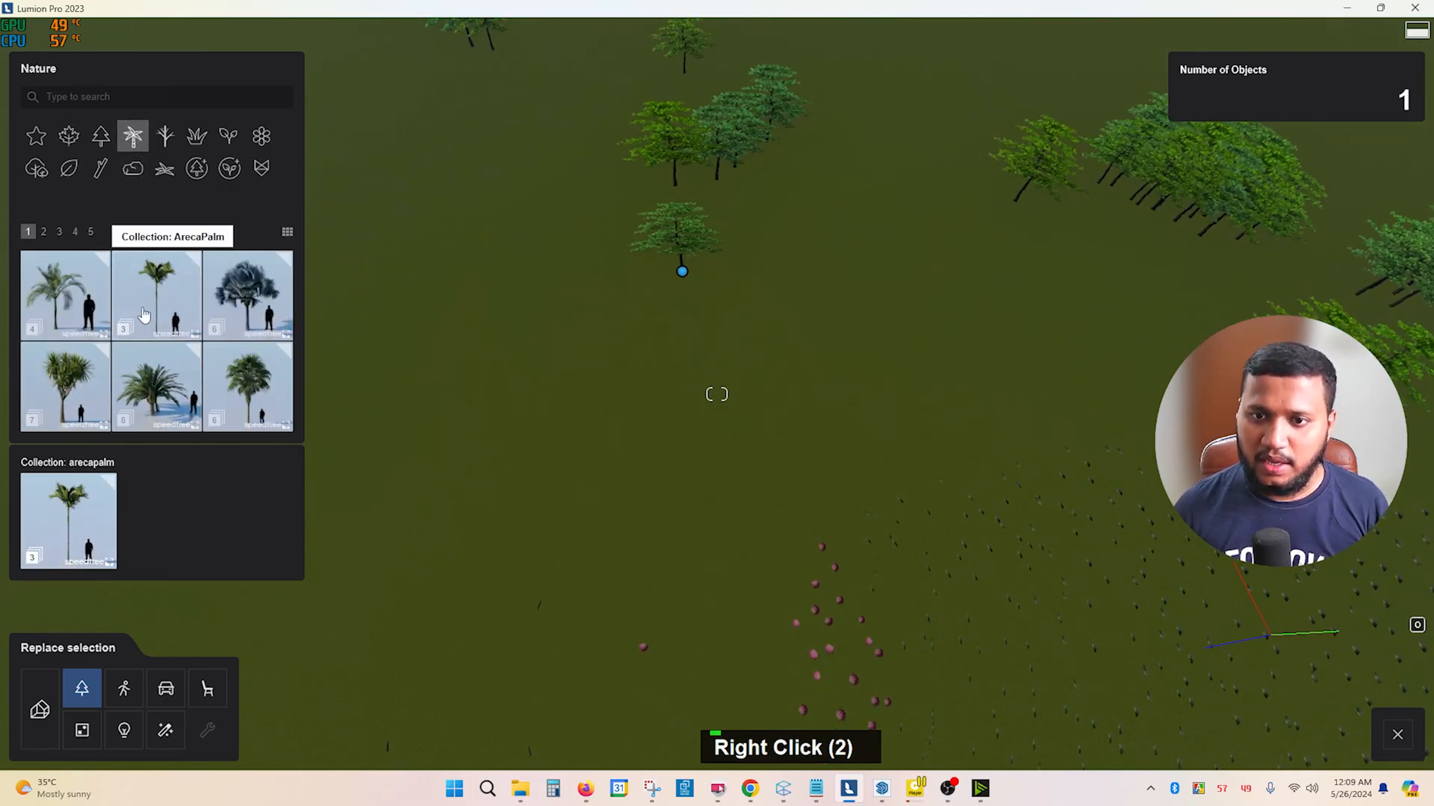
left_click(163, 313)
left_click(167, 316)
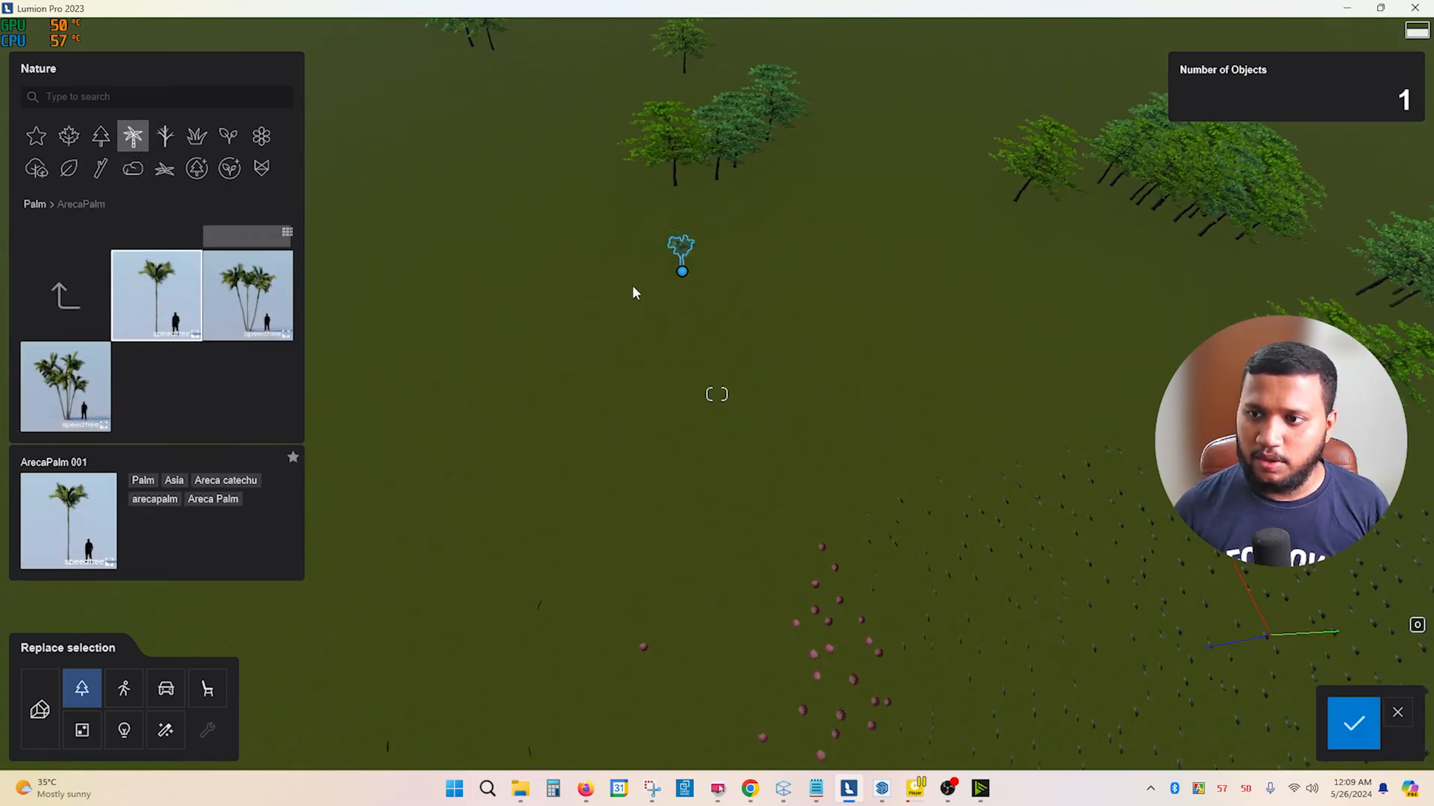
scroll(643, 269, "up", 2)
right_click_drag(651, 463, 660, 379)
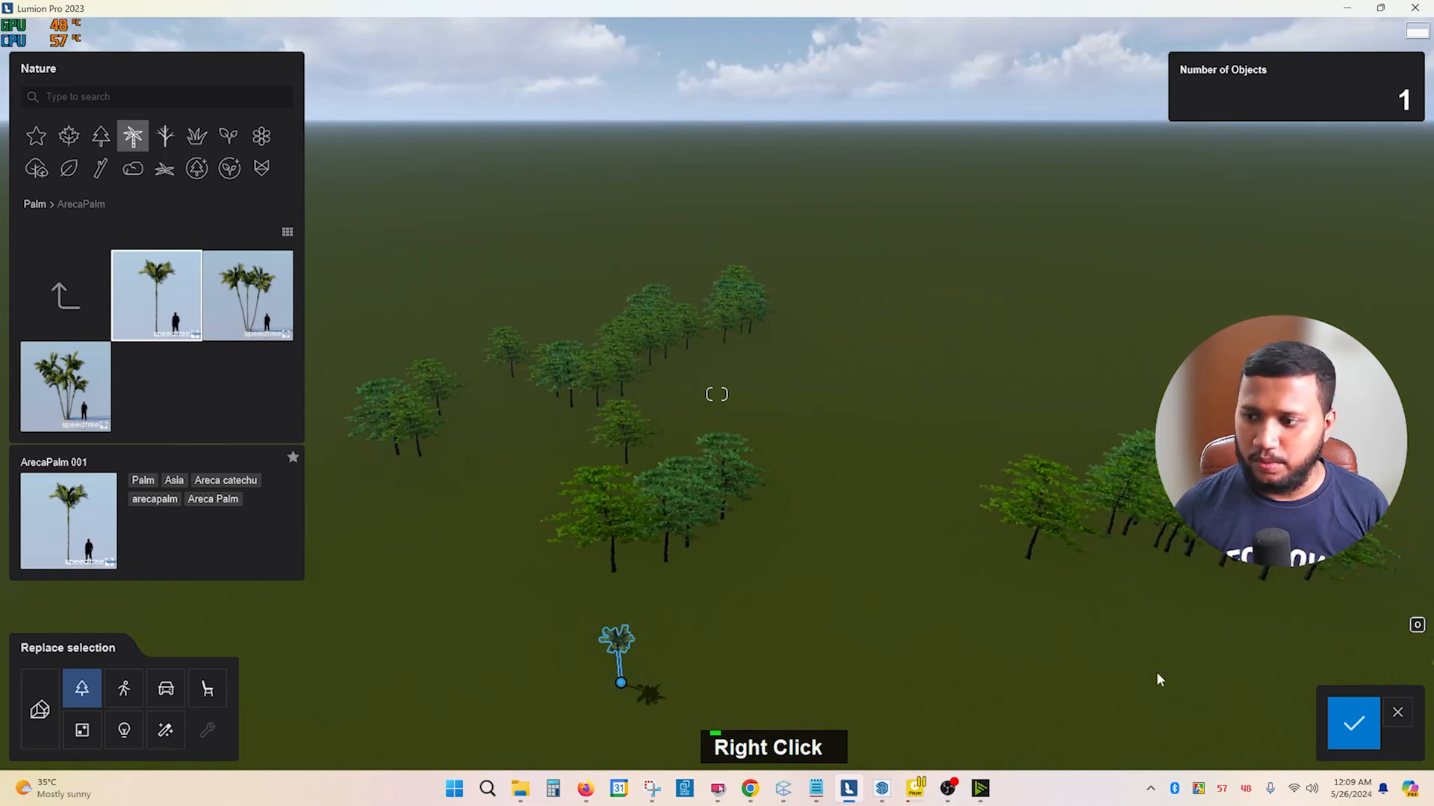
left_click(1353, 724)
Select the areca palm and focus the camera on it
right_click_drag(631, 471, 633, 501)
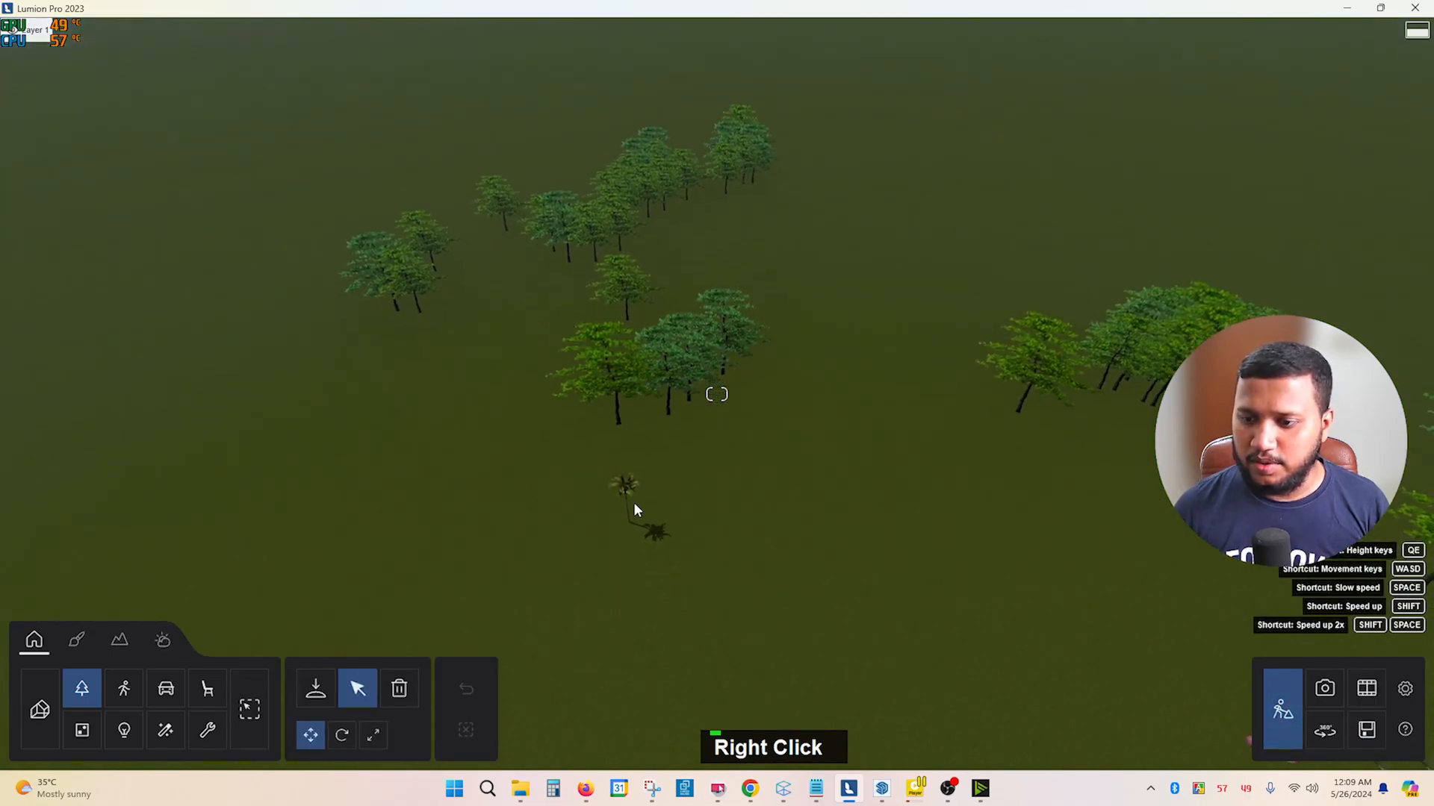
left_click(629, 523)
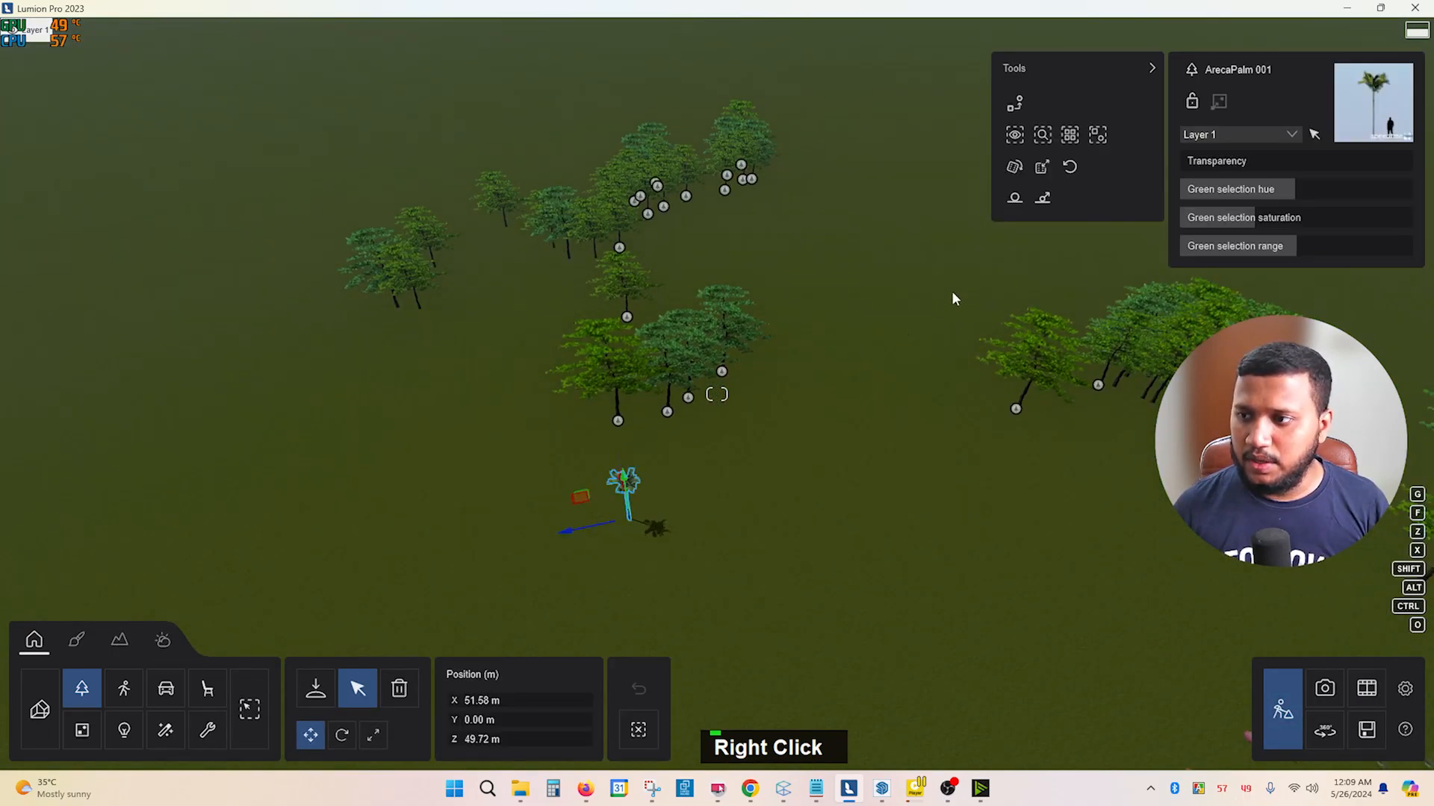
left_click(1015, 134)
scroll(1019, 131, "down", 5)
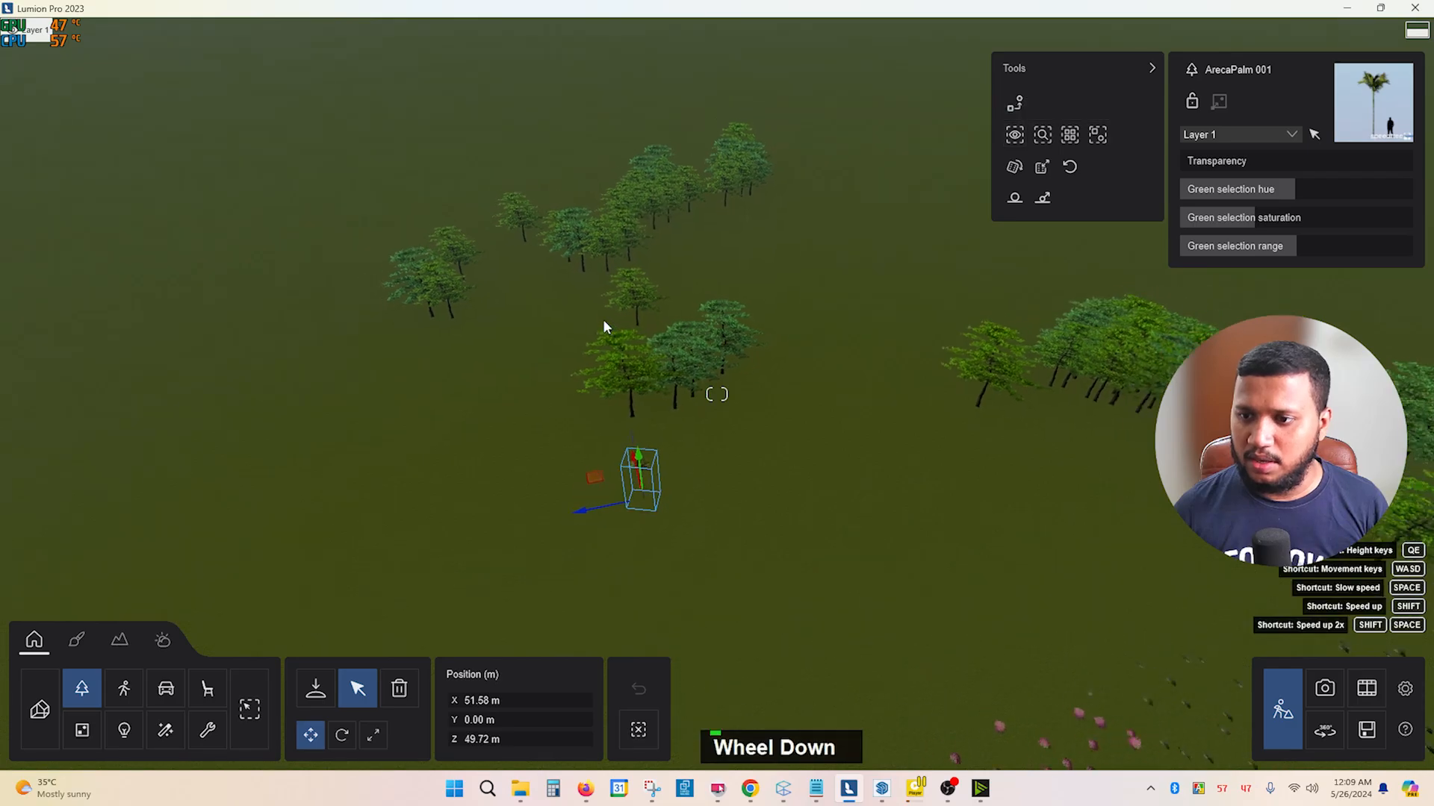
left_click(1015, 134)
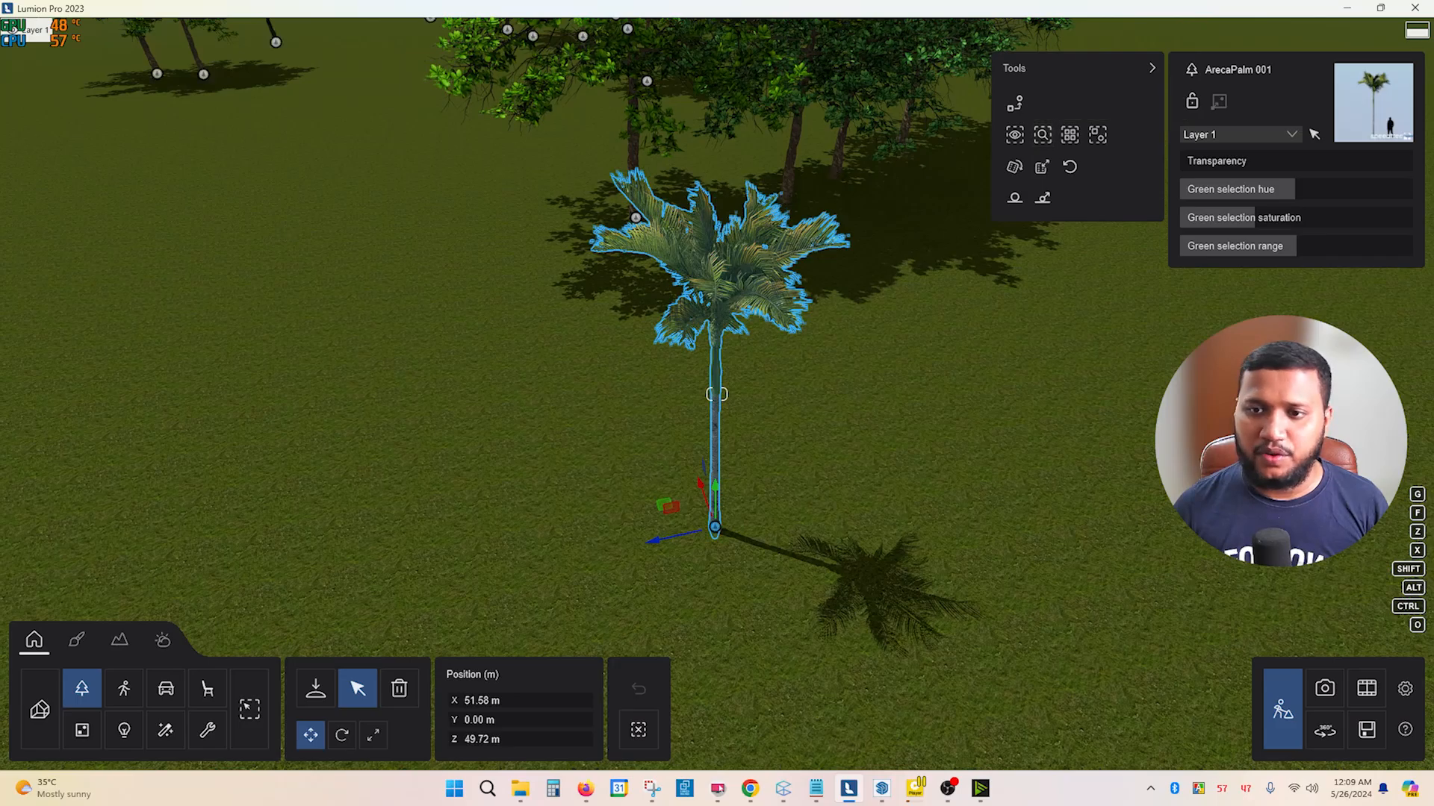
Select a single almond tree, locate its model in the Nature library and return to selection mode
right_click_drag(515, 329, 569, 307)
scroll(585, 259, "down", 3)
scroll(569, 307, "up", 3)
right_click_drag(598, 501, 602, 430)
scroll(602, 430, "up", 3)
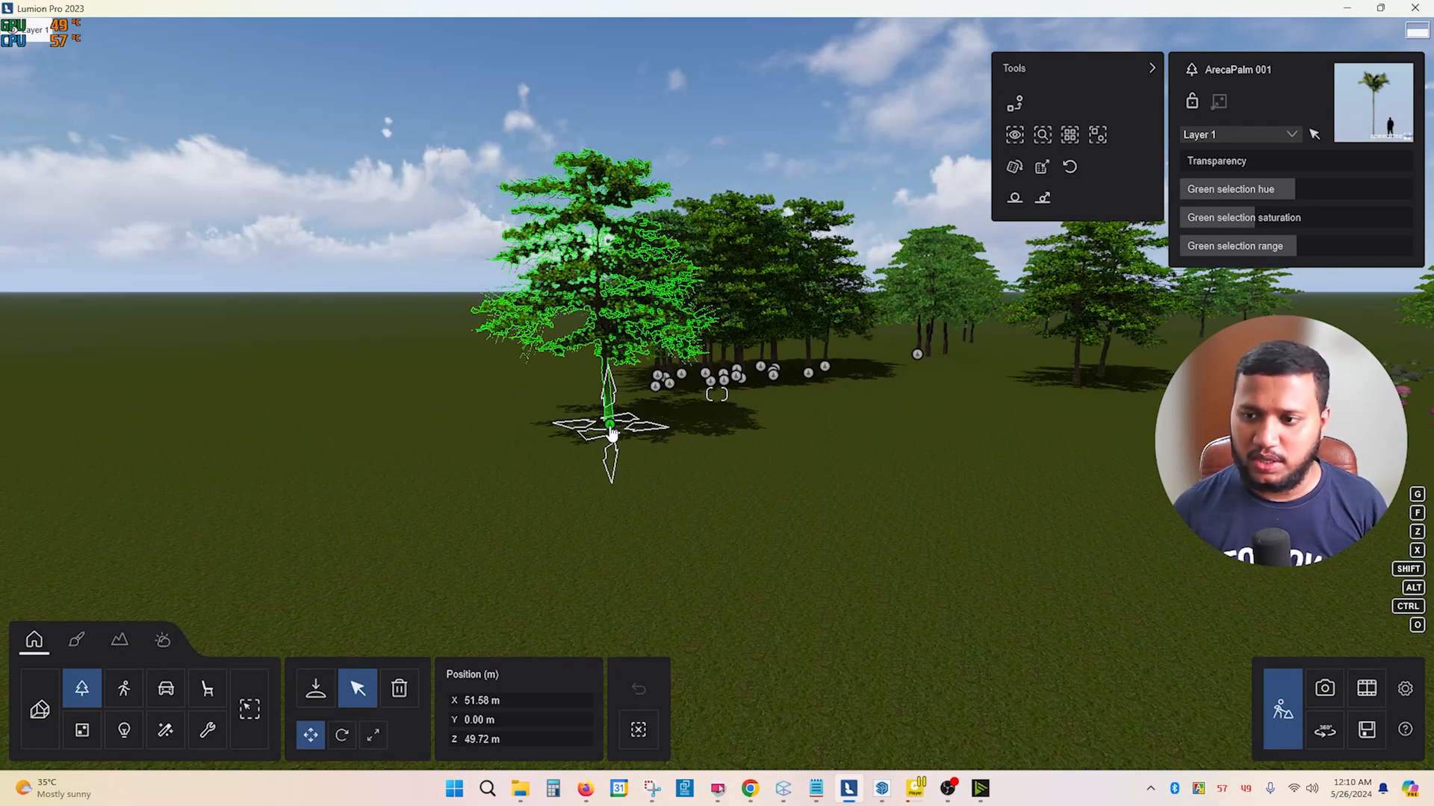
left_click(610, 431)
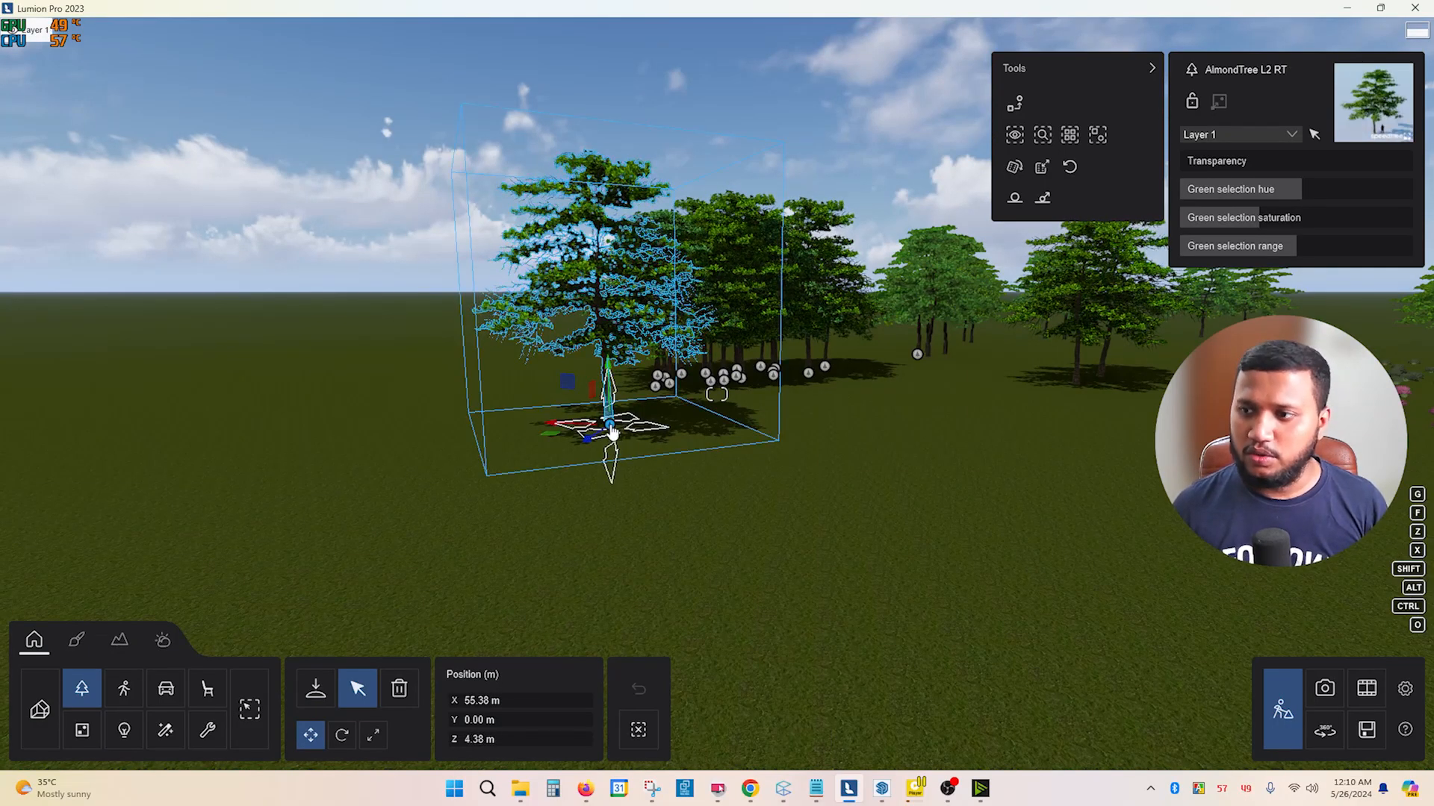
left_click(1043, 136)
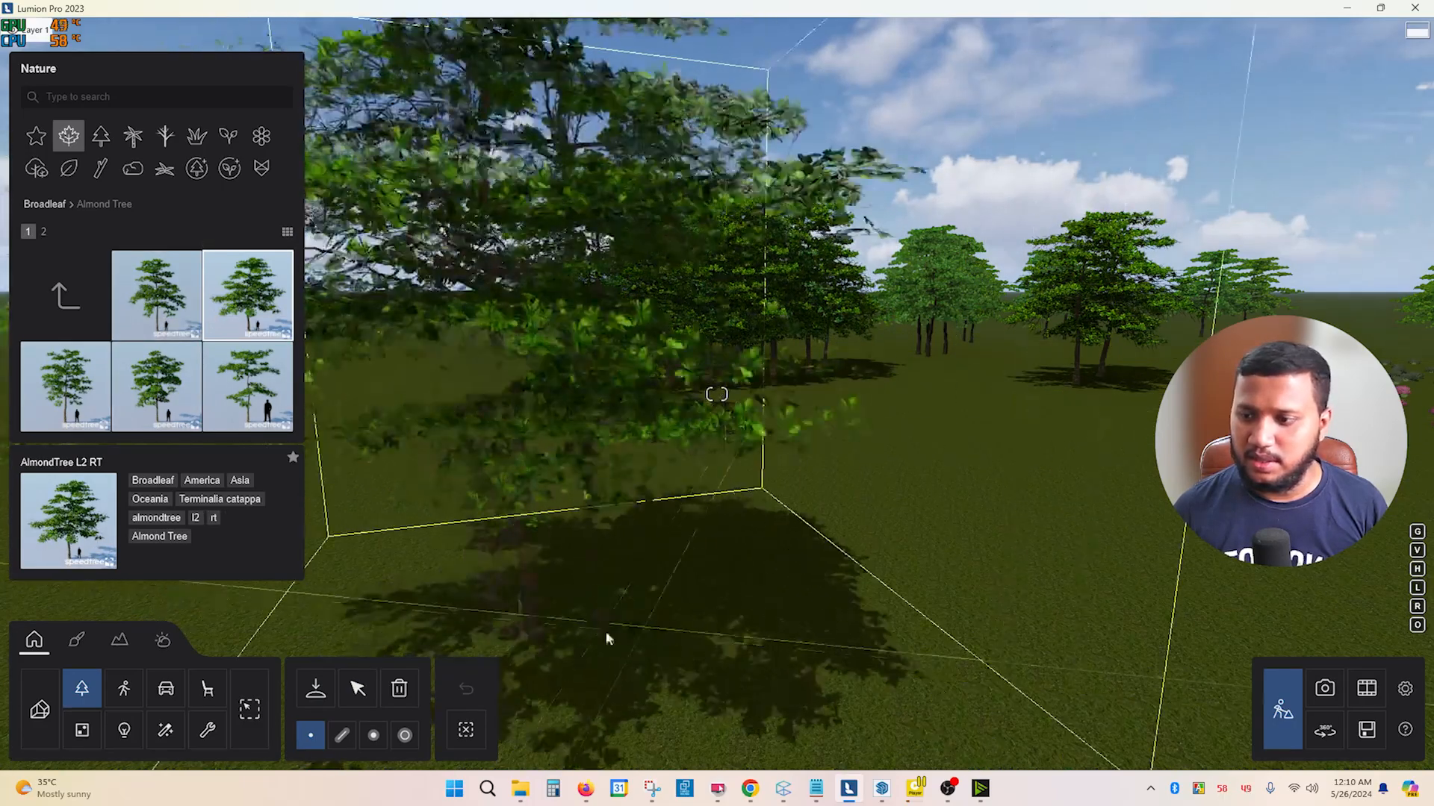
left_click(358, 688)
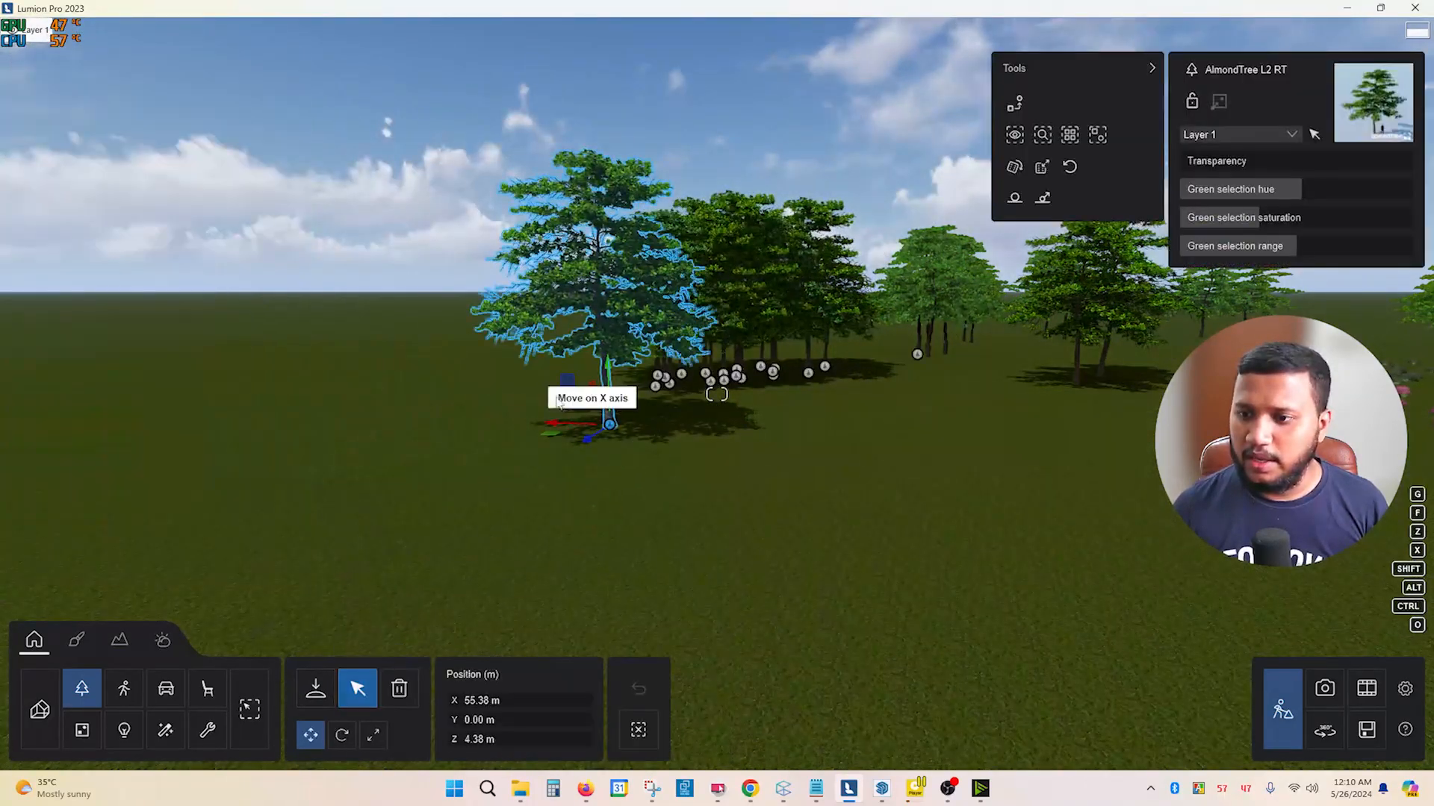
Select all trees of the same AlmondTree L2 RT model and delete them from the scene
left_click(1070, 134)
scroll(512, 615, "down", 5)
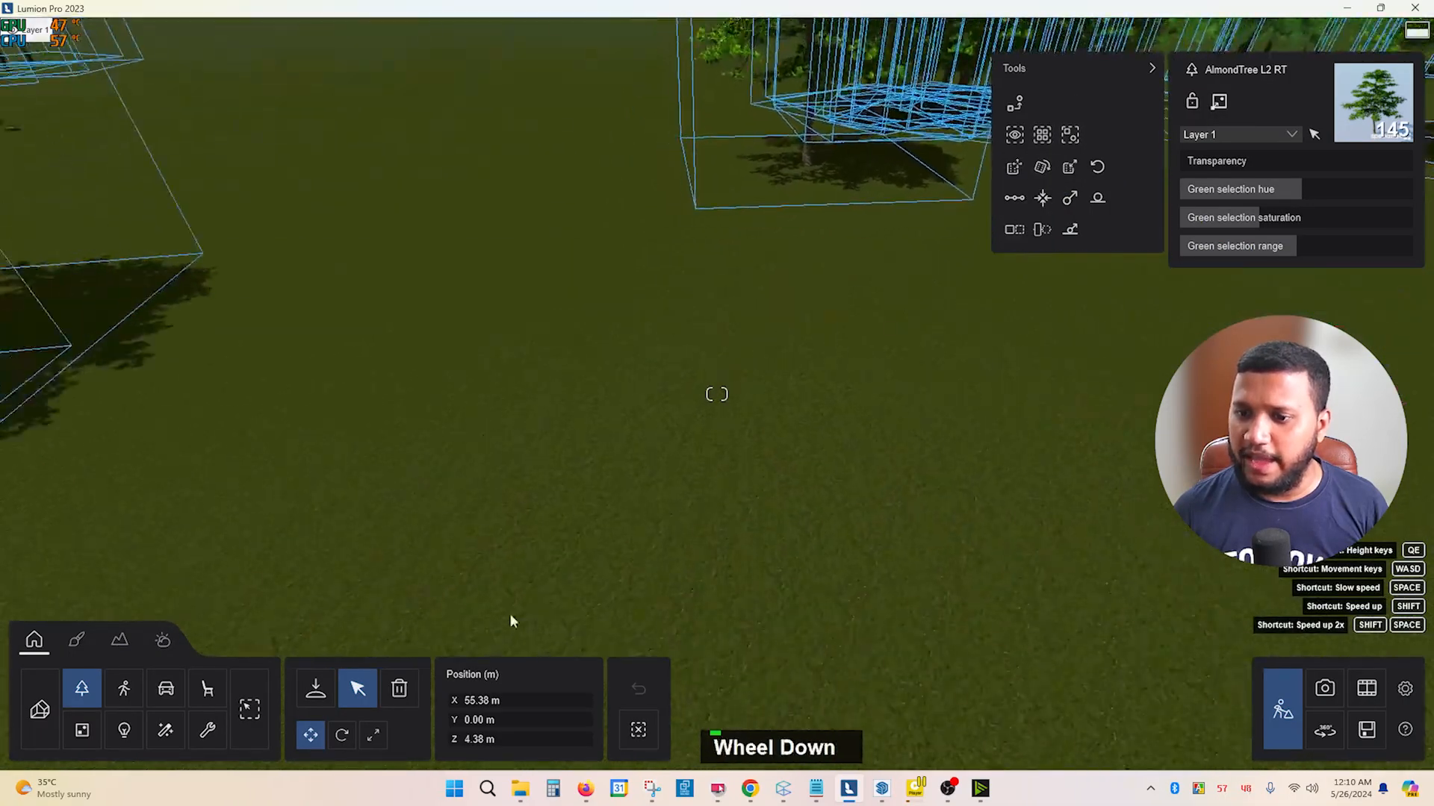
right_click_drag(560, 470, 1277, 246)
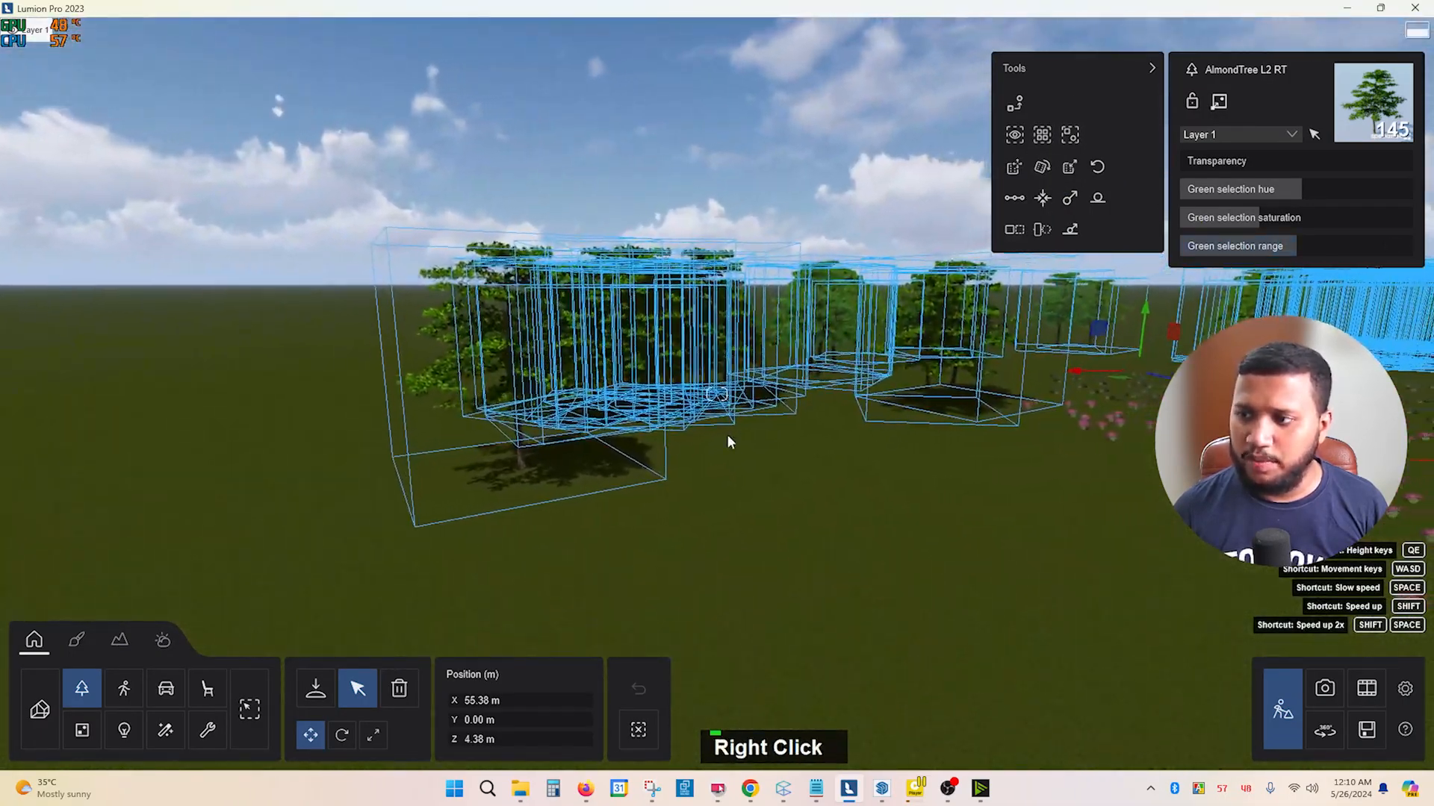
left_click(399, 688)
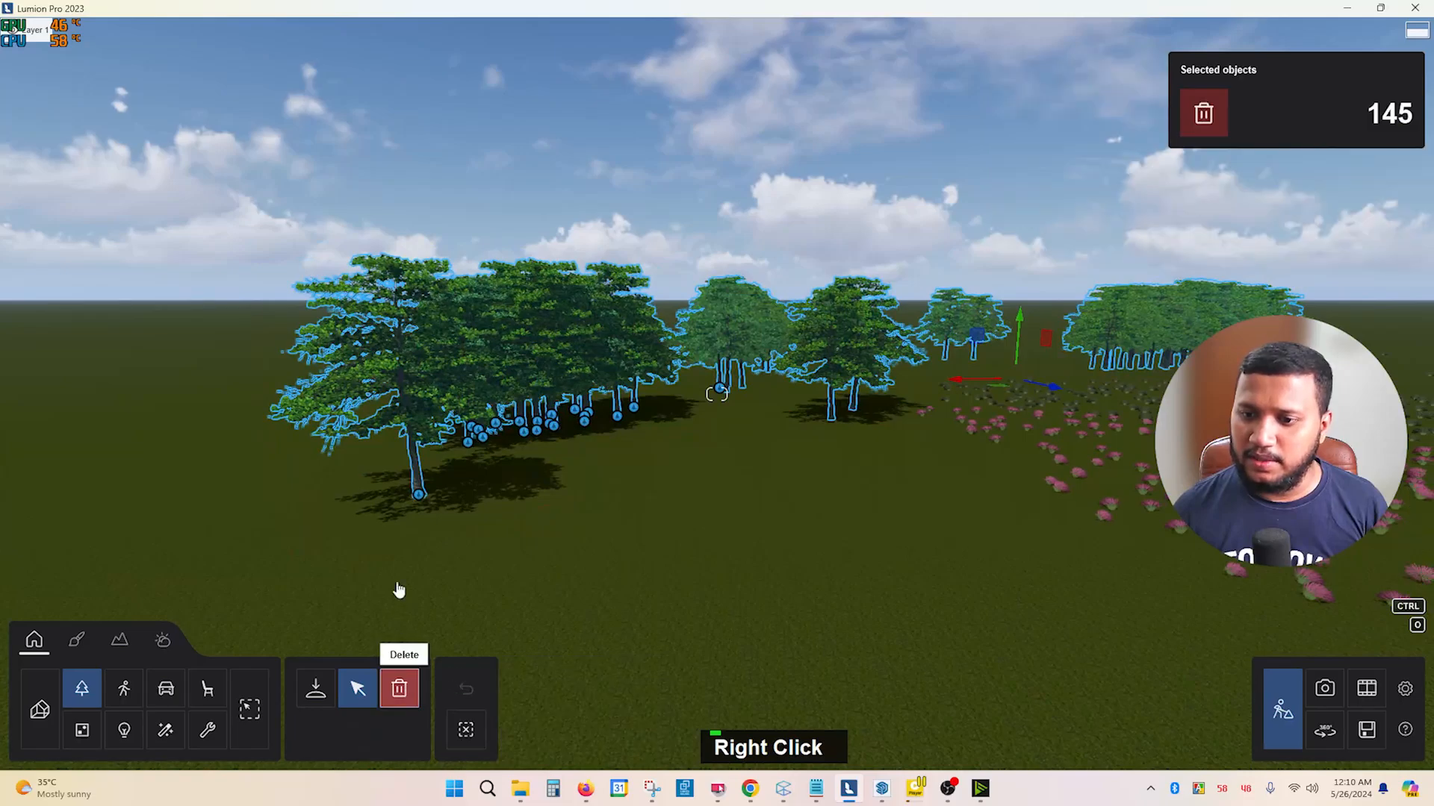
left_click(420, 497)
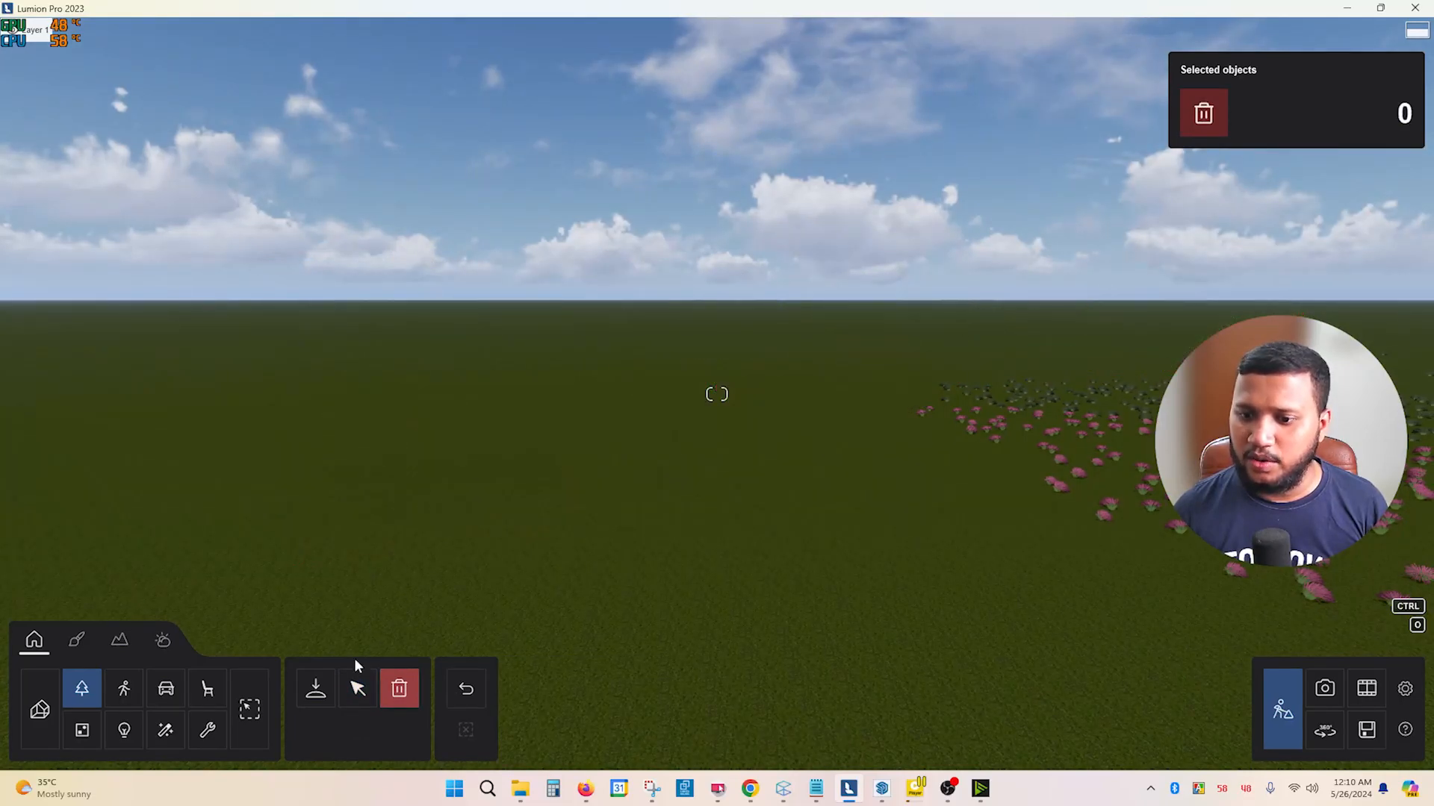
Select a single Gulf Muhly Side plant at the near edge of the pink grass field
right_click_drag(679, 509, 1111, 640)
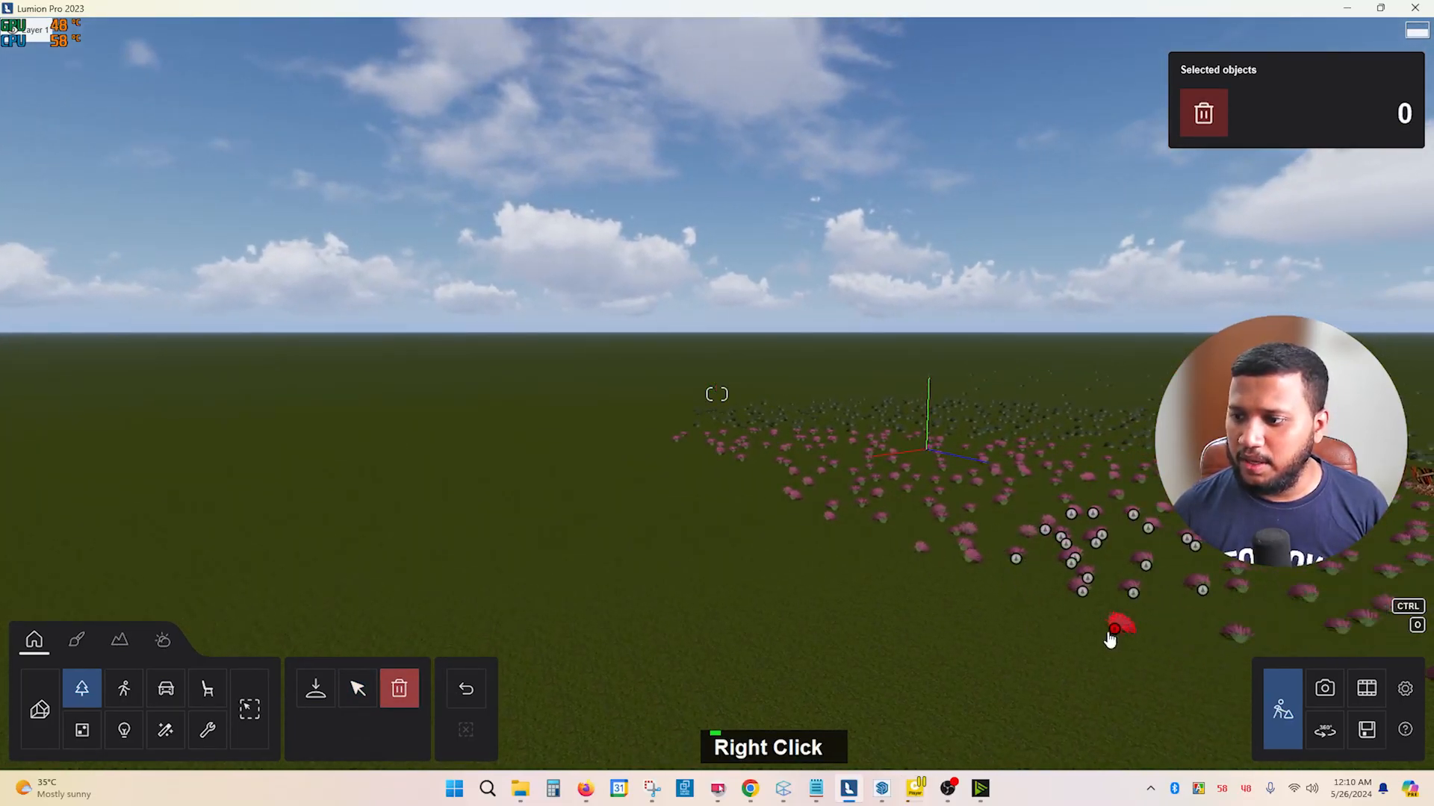
scroll(1001, 611, "up", 2)
right_click_drag(992, 616, 1018, 679)
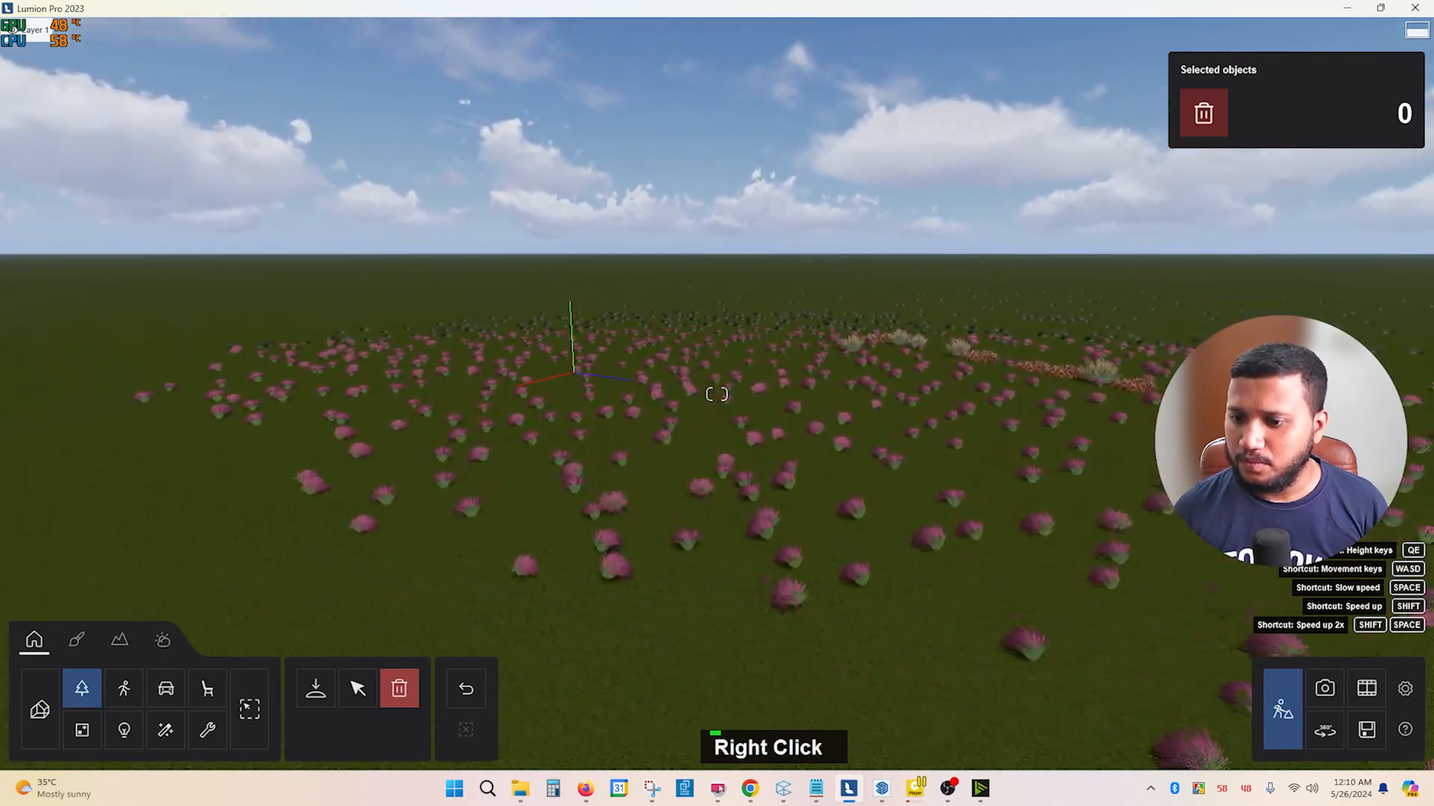
left_click(361, 688)
left_click(663, 480)
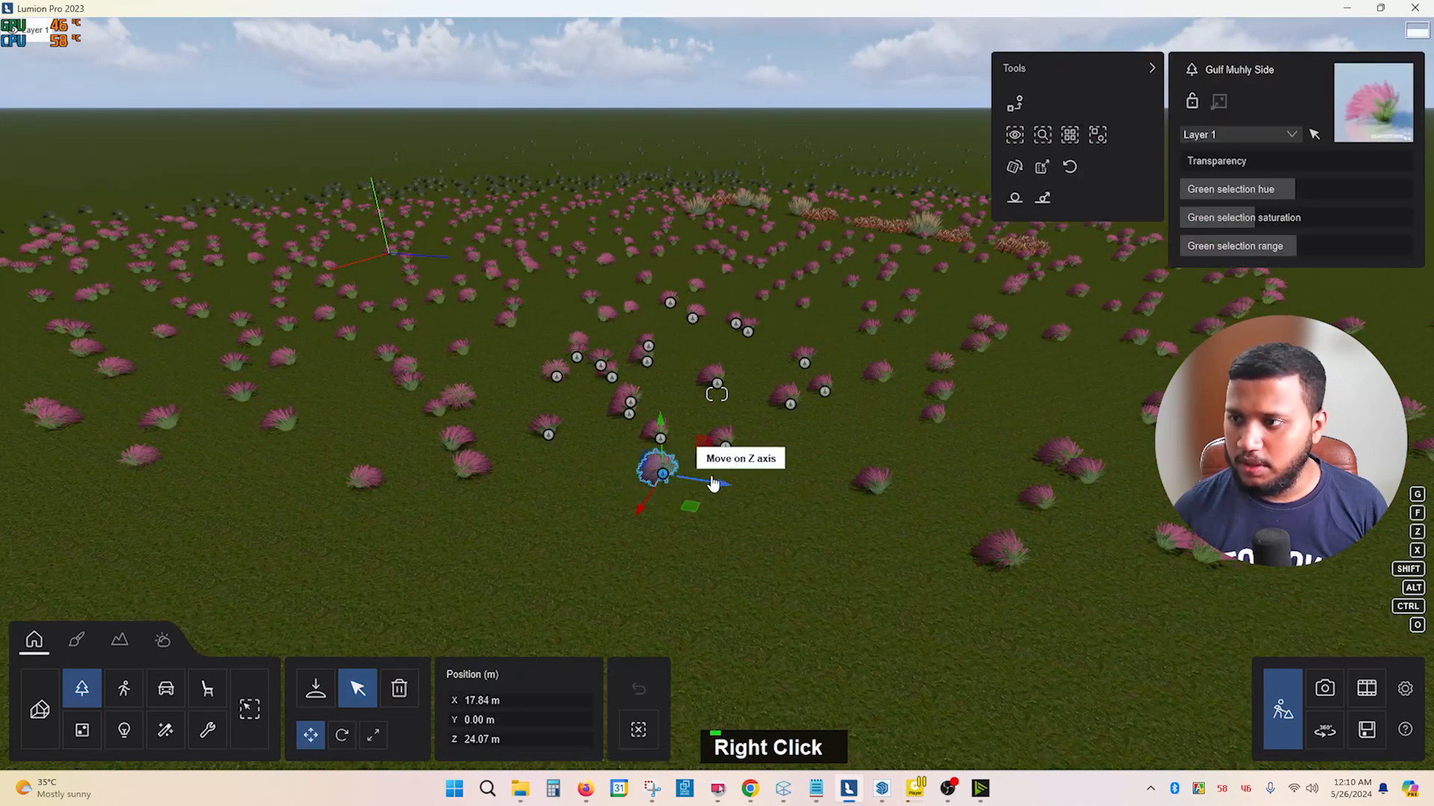
scroll(717, 485, "up", 2)
right_click_drag(721, 489, 747, 541)
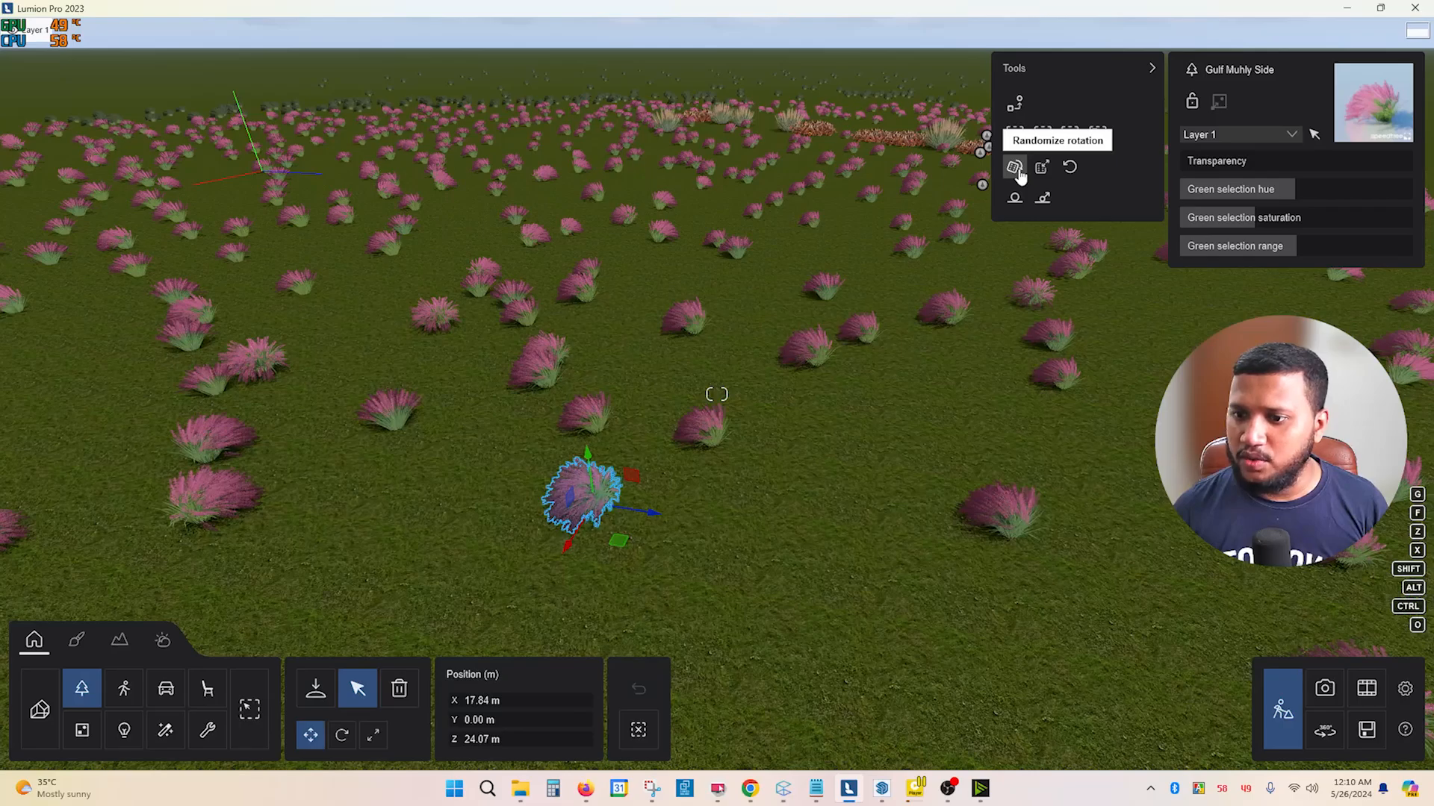
Randomize the selected plant's rotation and size, and reset both to their defaults
left_click(1015, 169)
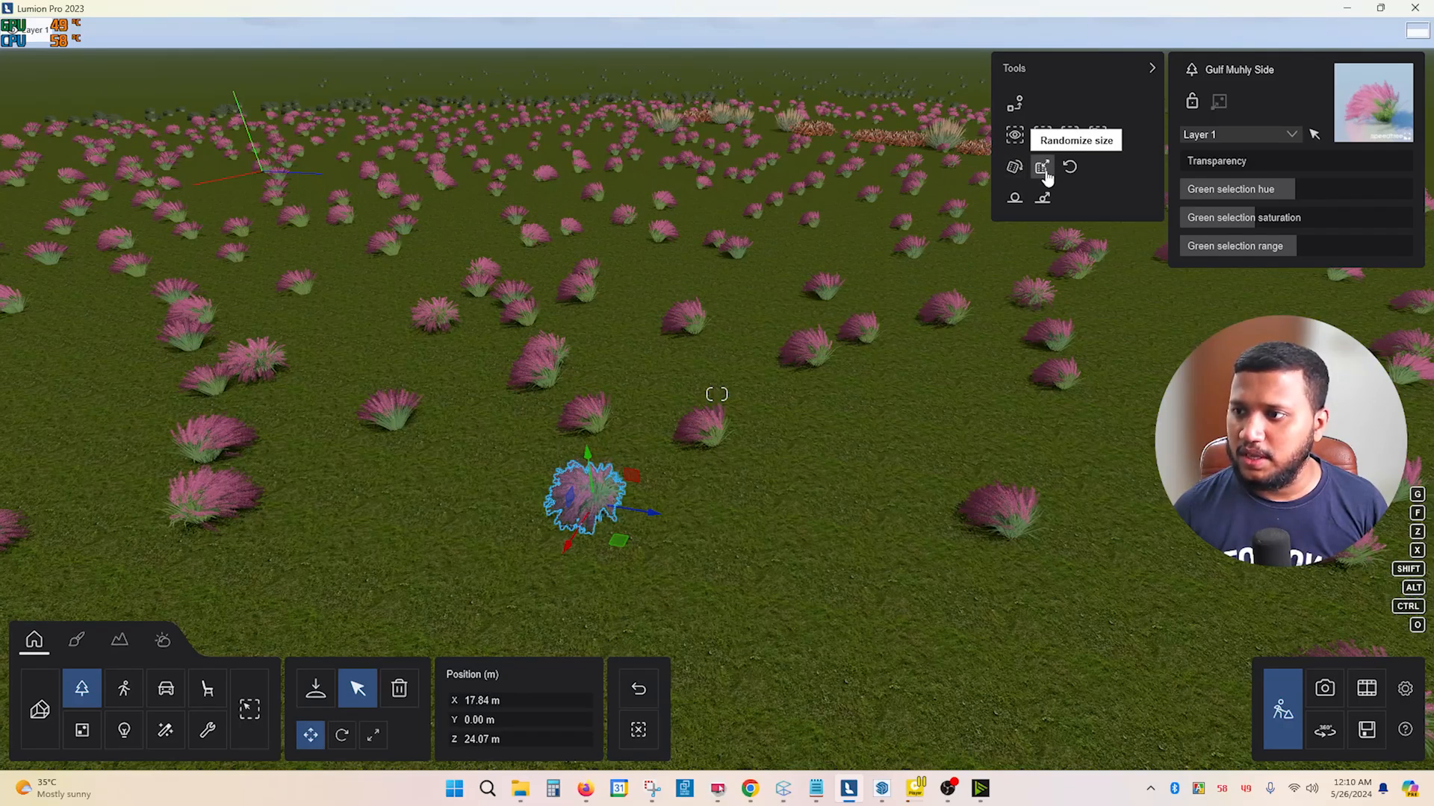
left_click(1044, 172)
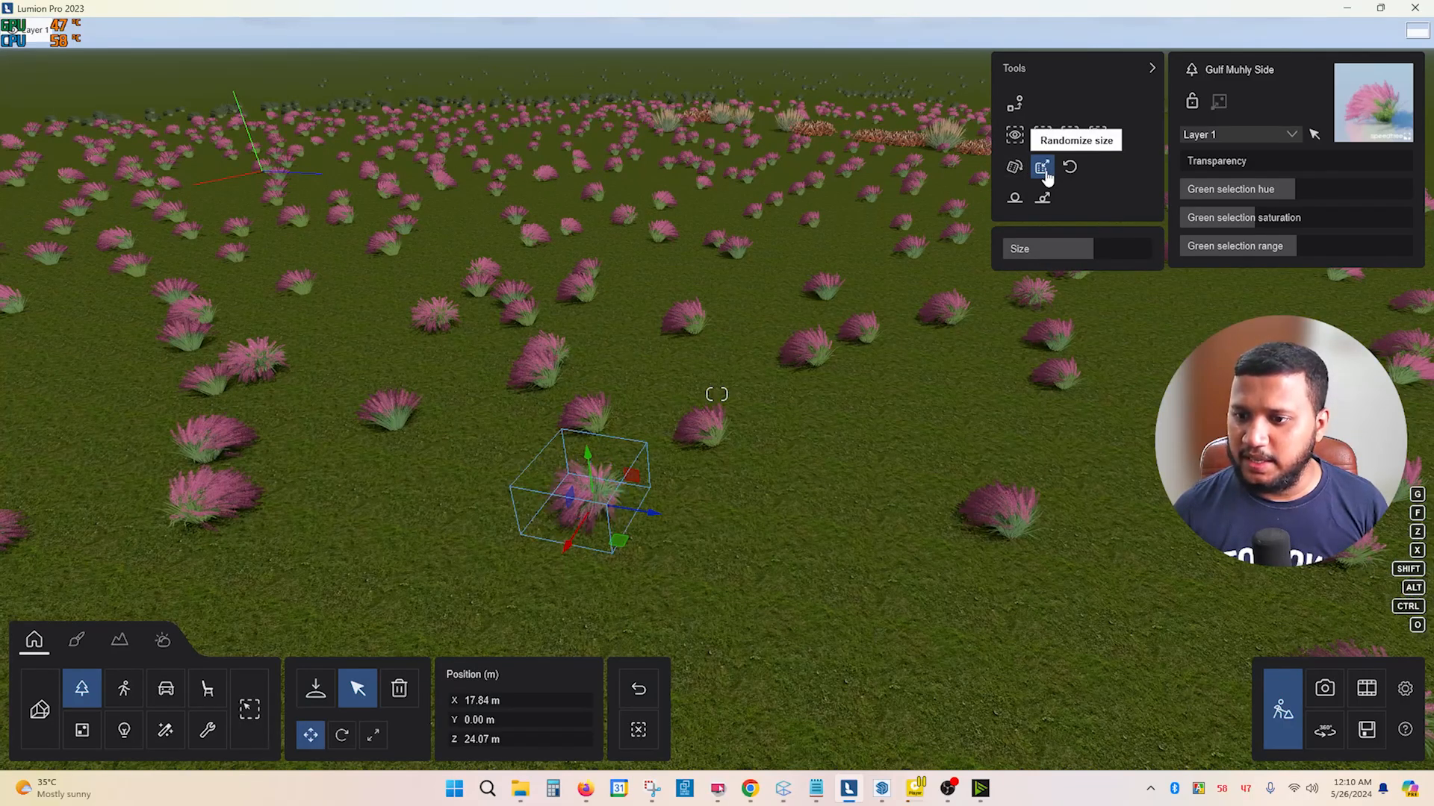
left_click(1044, 172)
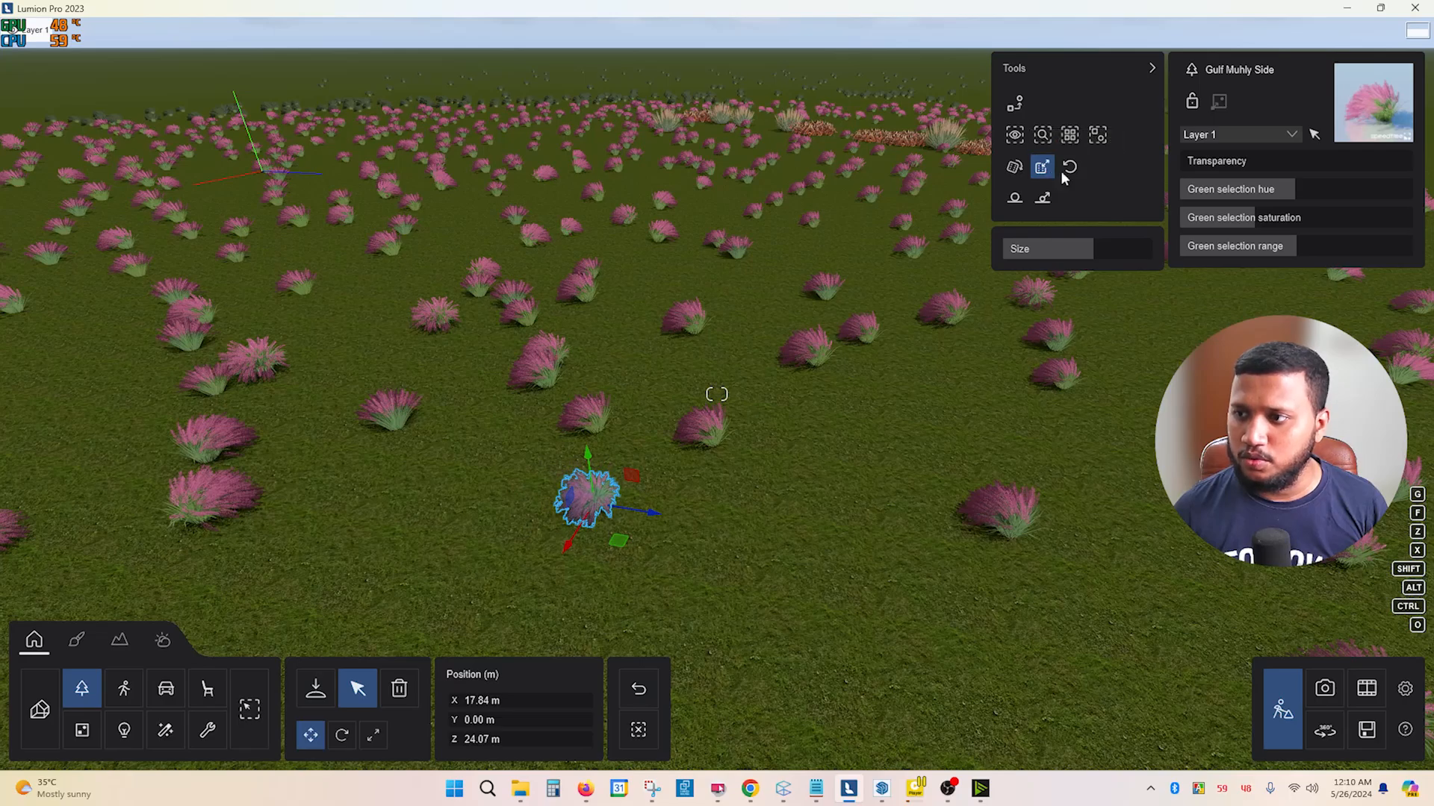
left_click(1067, 172)
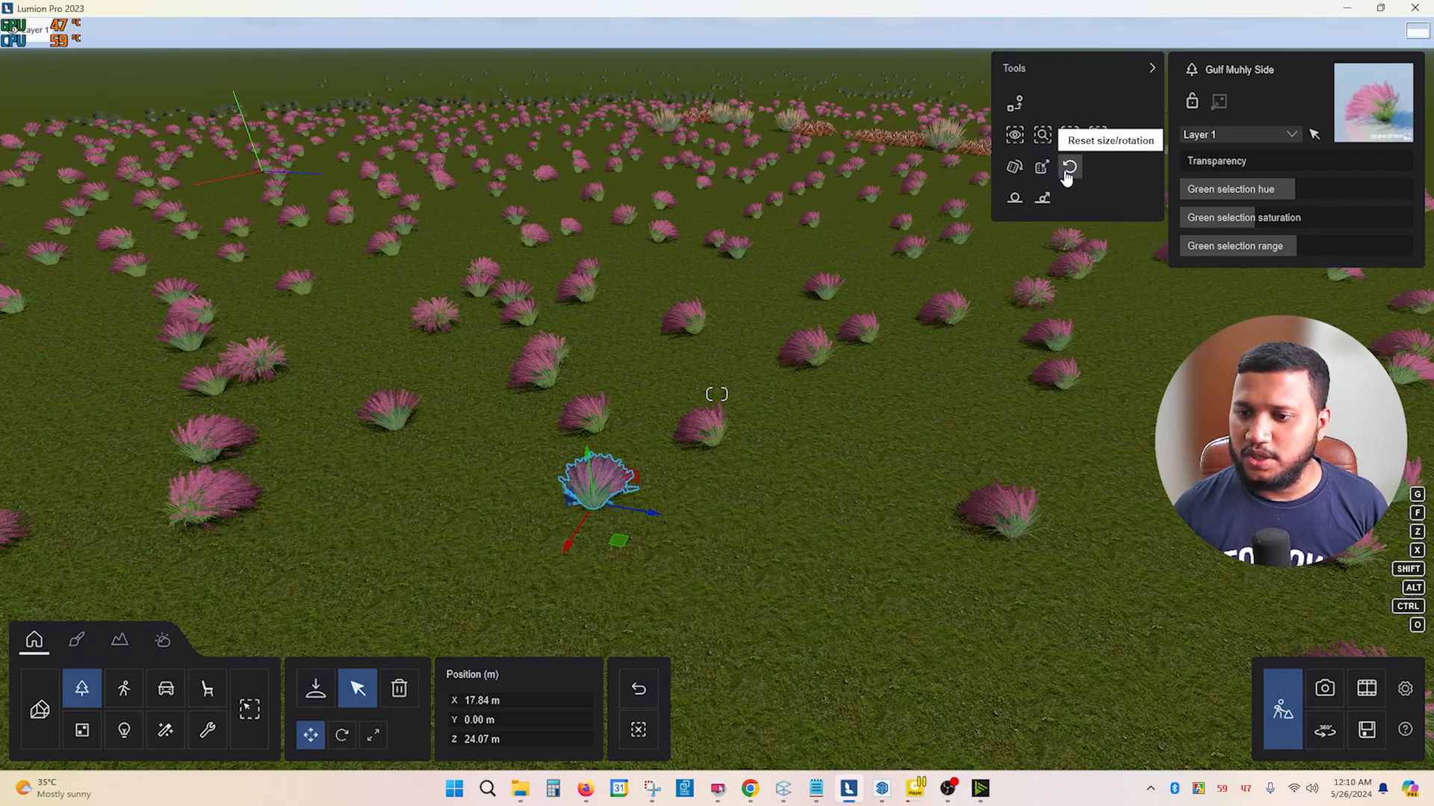
double_click(1067, 173)
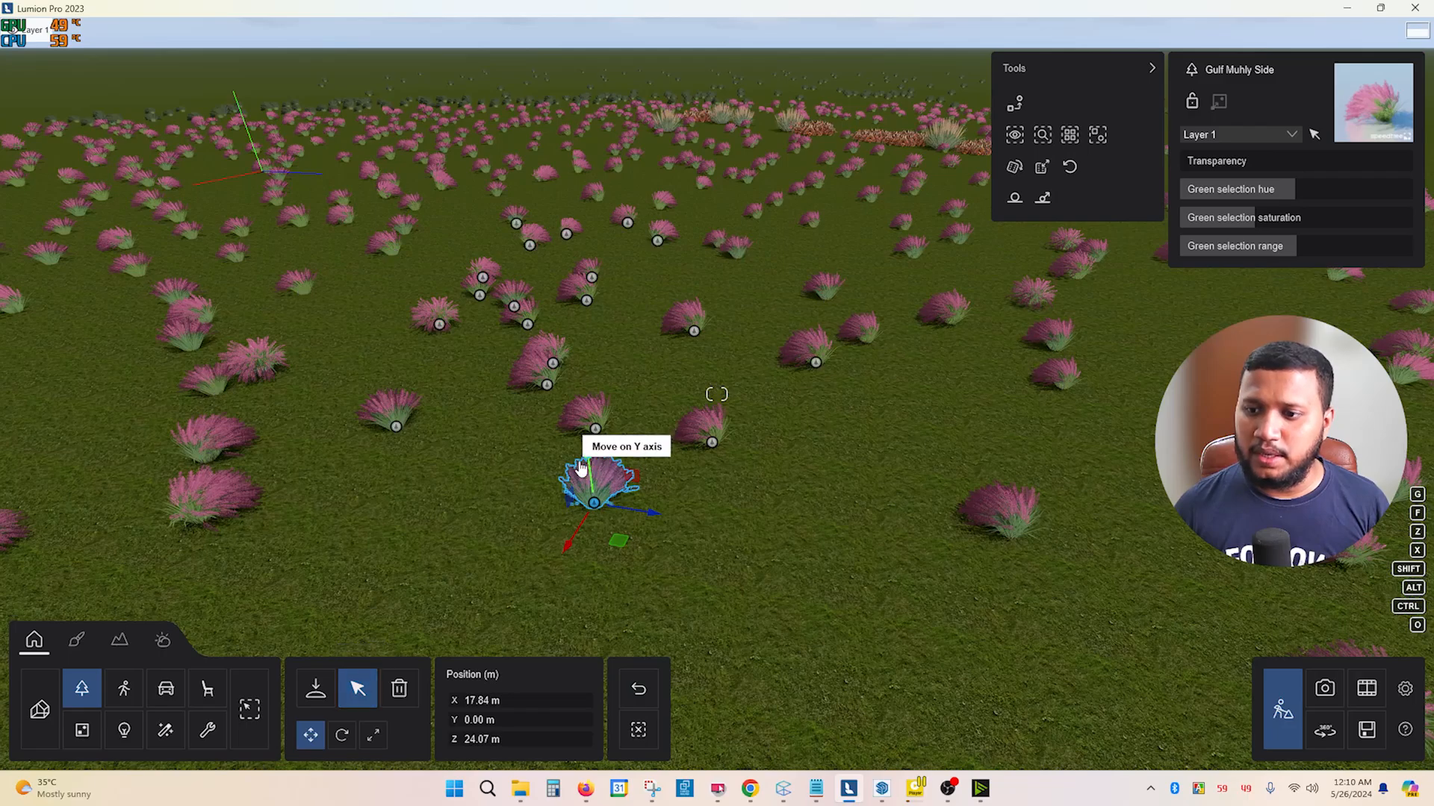
Raise the plant to about 2.56 m and drop it to the ground, and repeat from about 3.44 m with Conform to landscape
left_click_drag(589, 461, 560, 251)
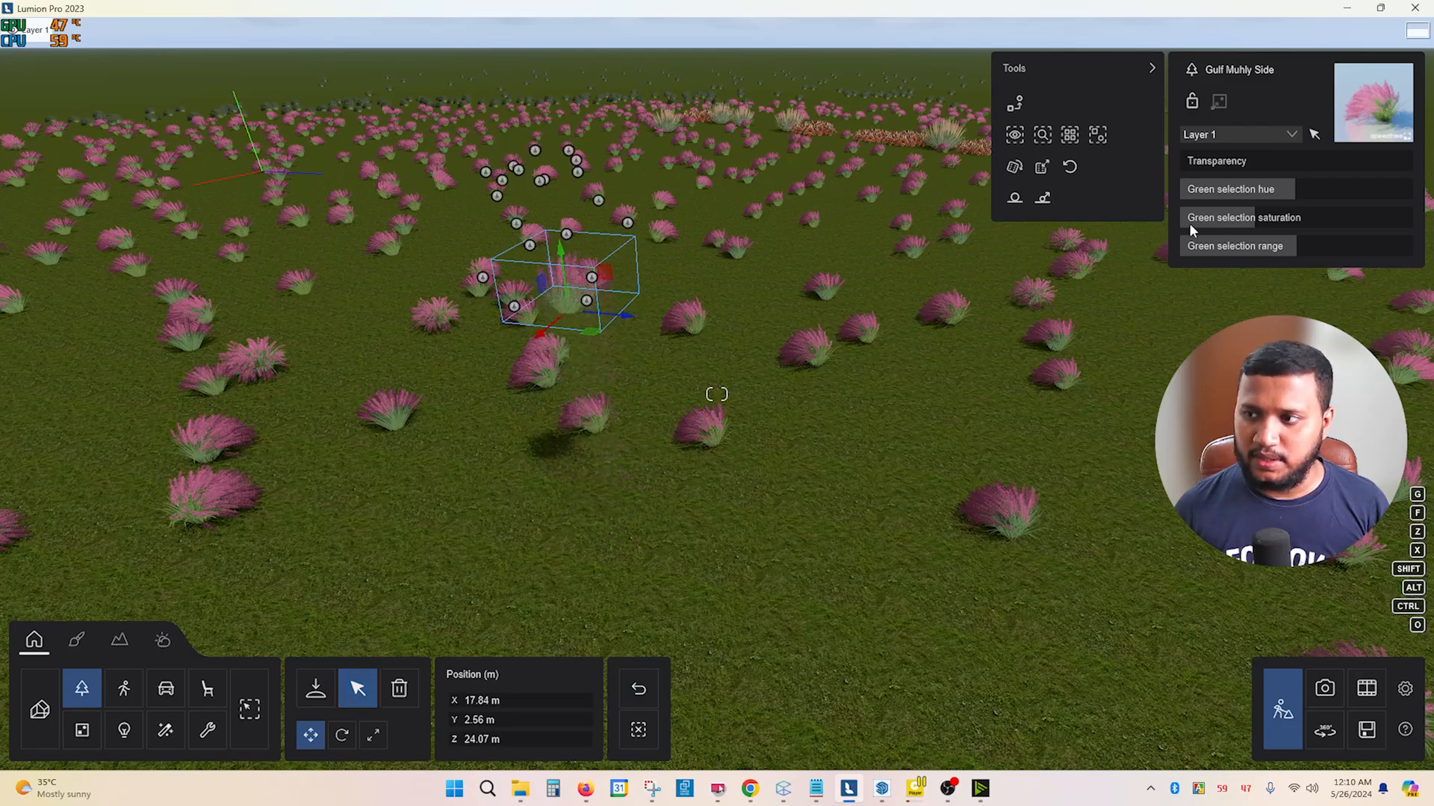
left_click(1016, 198)
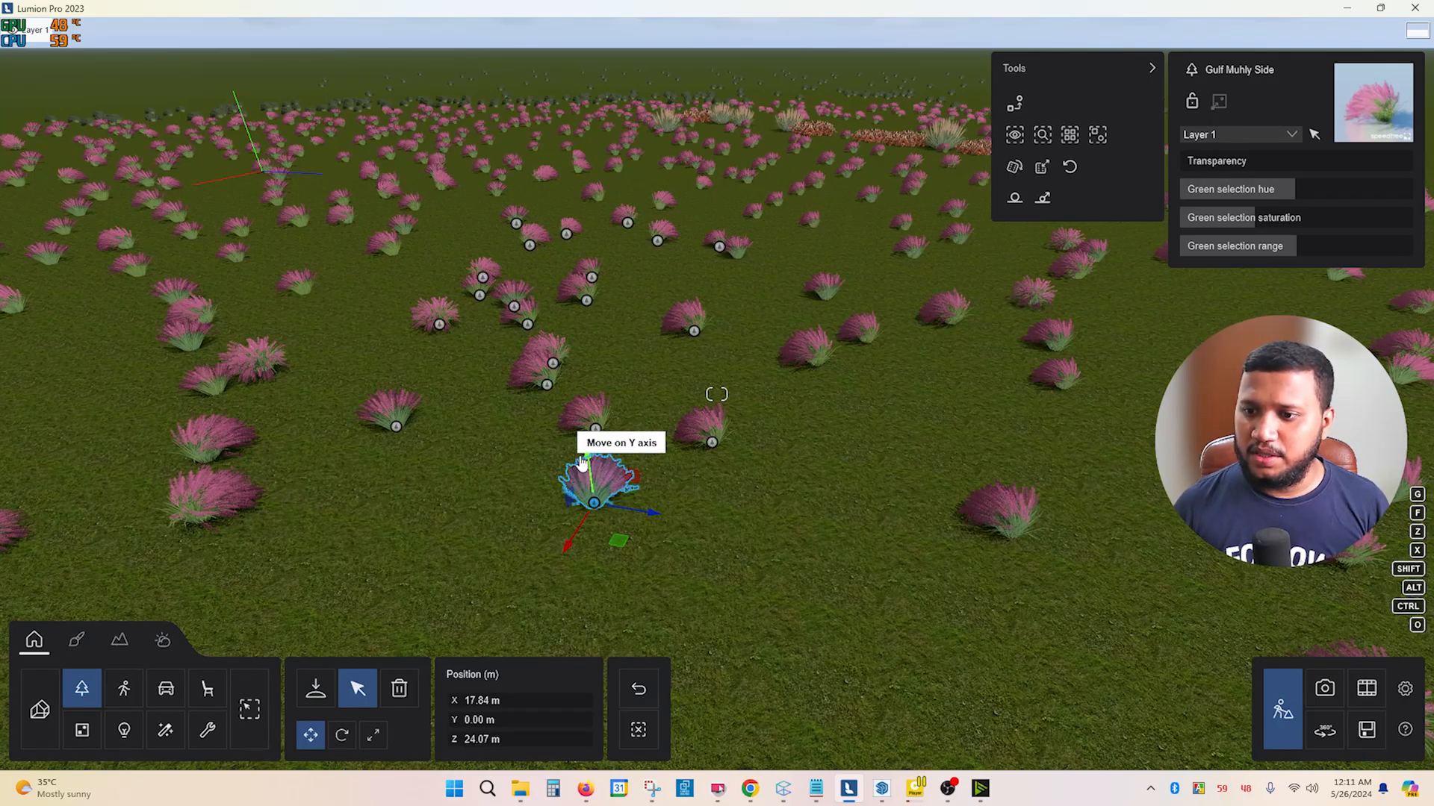
left_click_drag(582, 461, 552, 175)
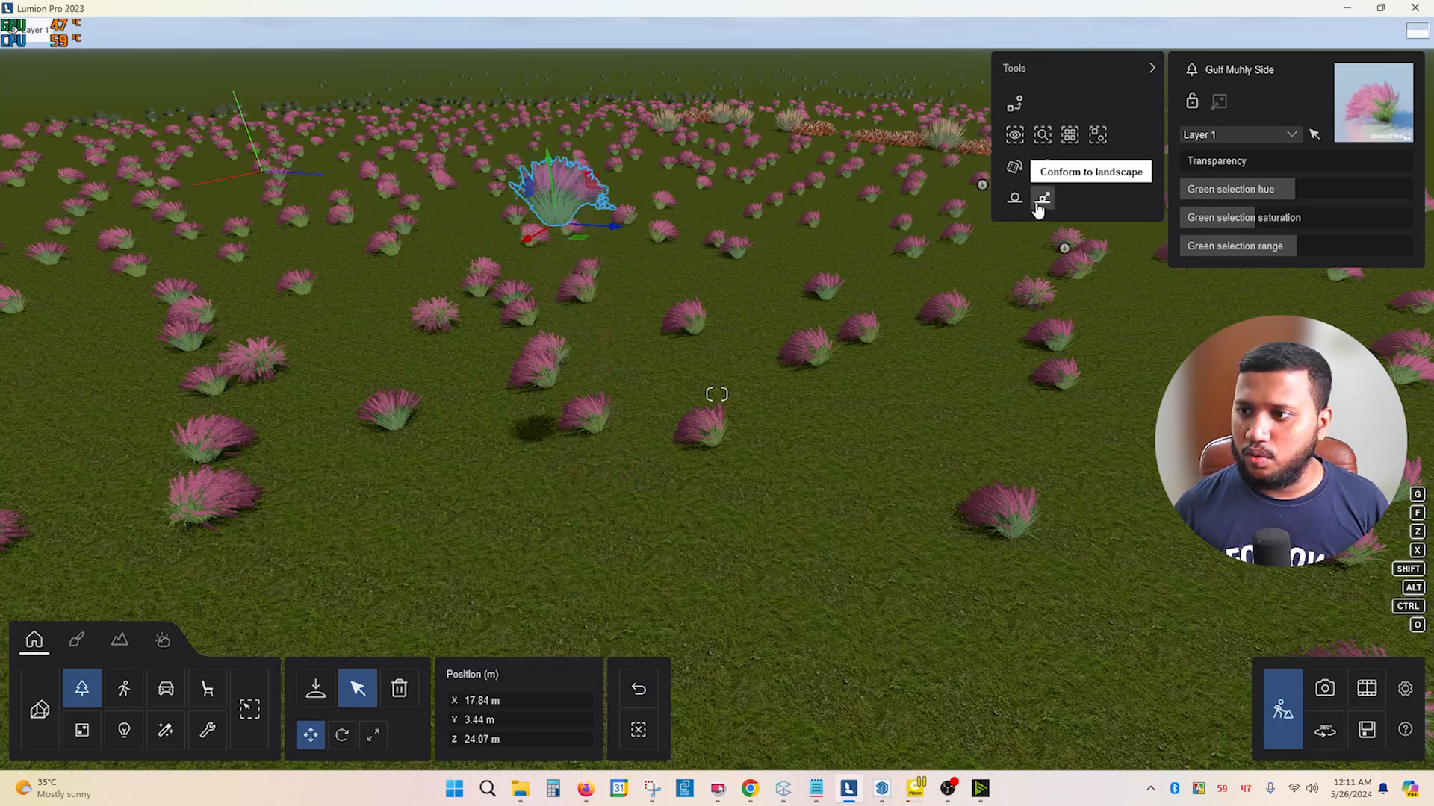
left_click(1038, 203)
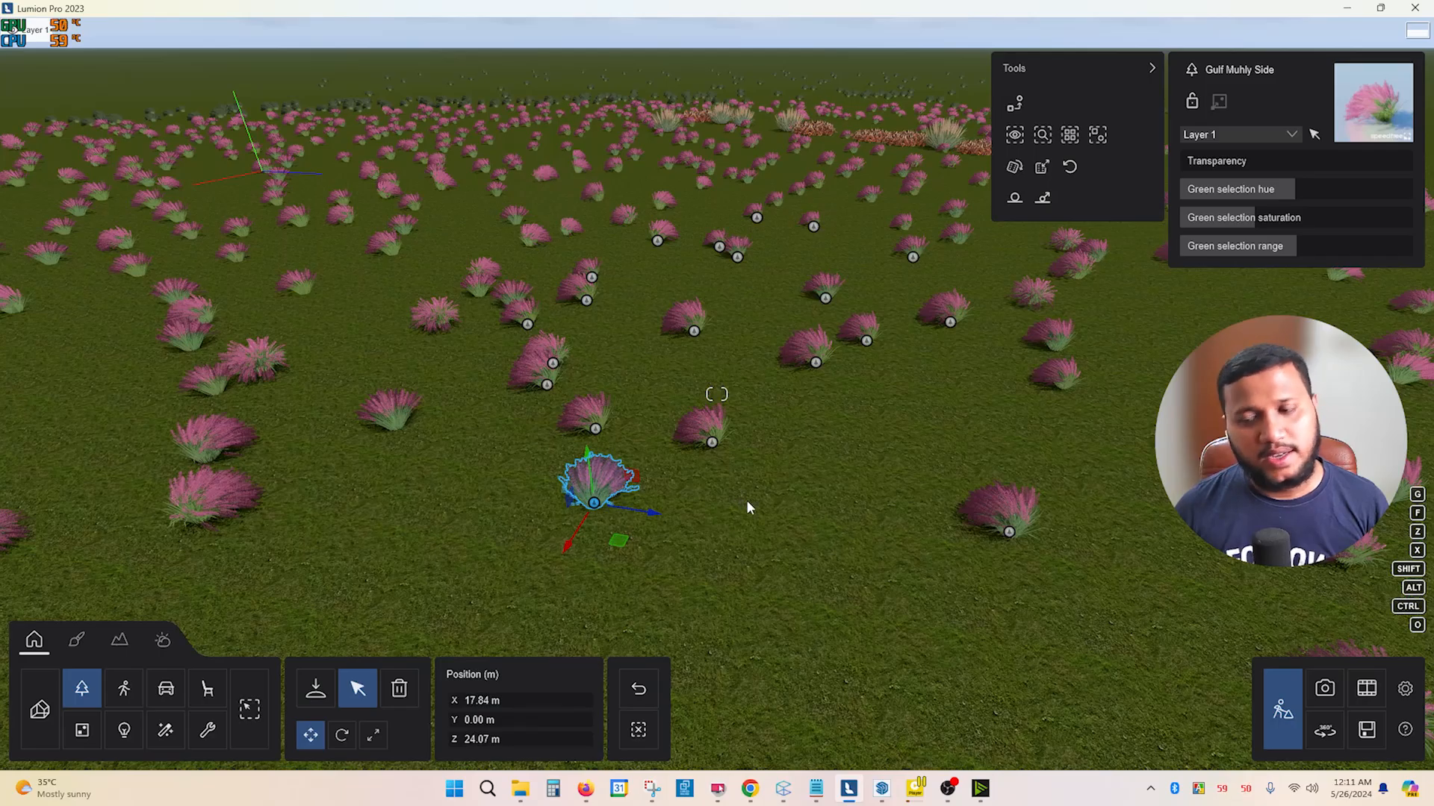
Place a single AlmondTree L1 RT from the Broadleaf category on the open grass beside the pink plants
right_click_drag(746, 500, 743, 485)
scroll(717, 394, "down", 5)
right_click_drag(716, 394, 716, 448)
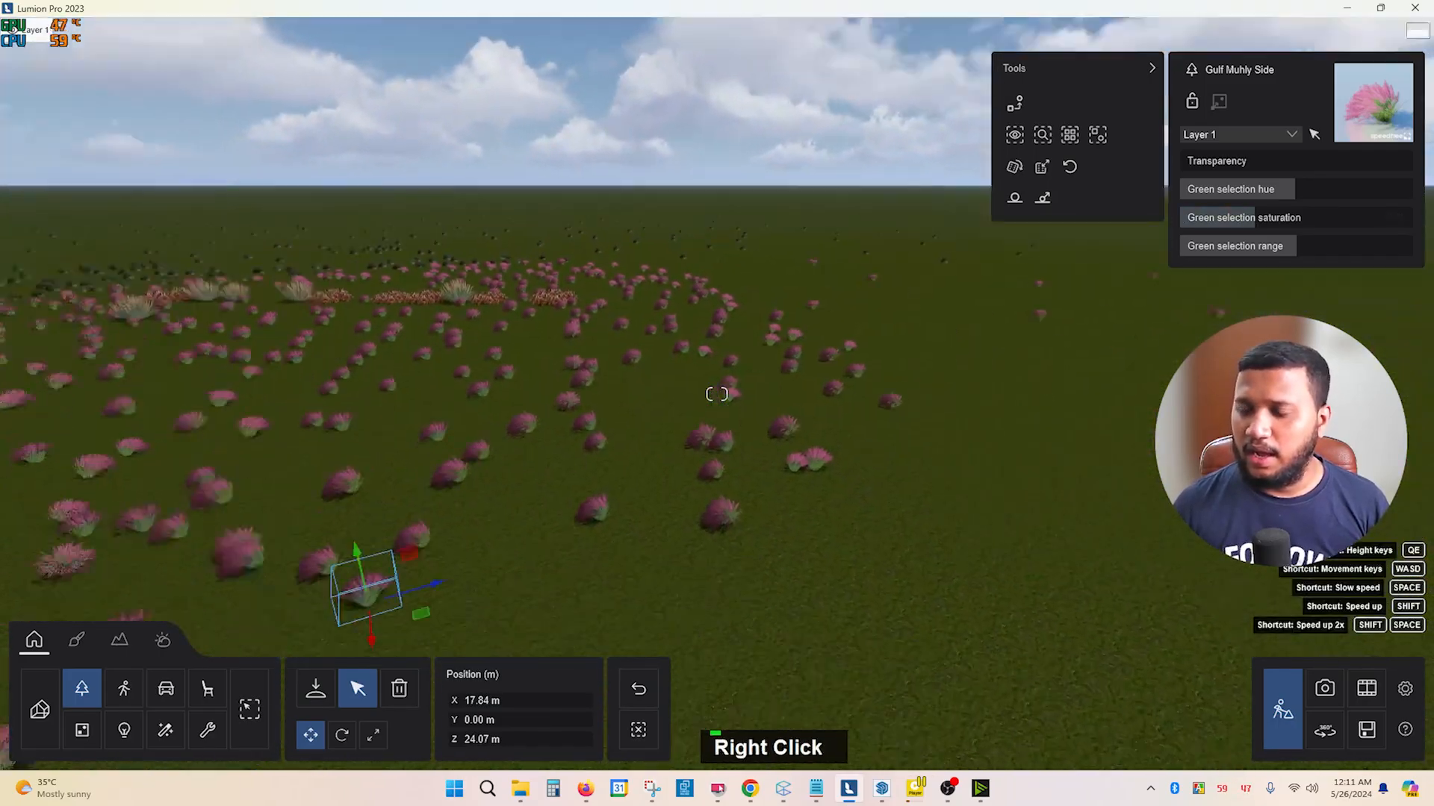
scroll(717, 394, "down", 3)
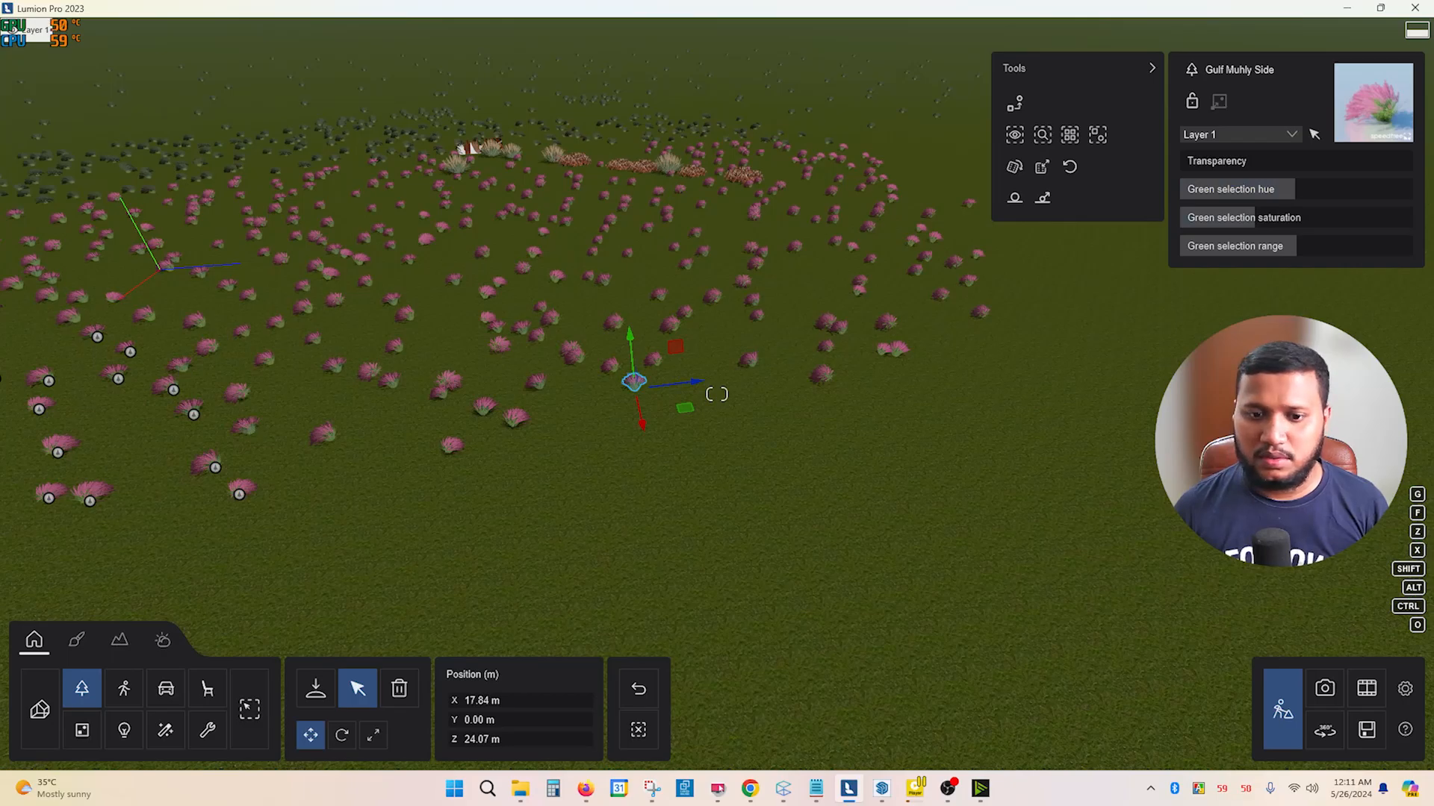
left_click(318, 690)
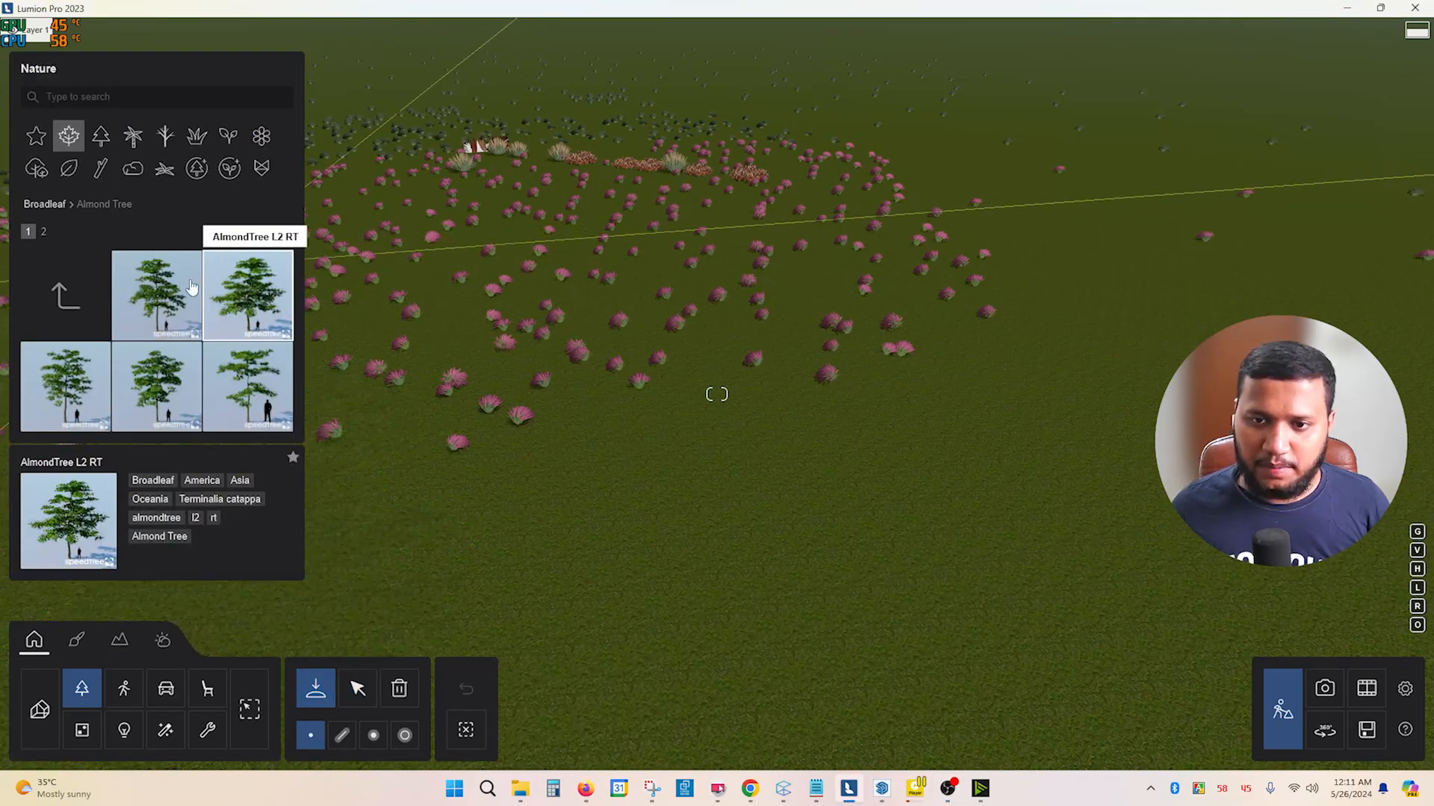
left_click(886, 451)
right_click_drag(886, 451, 883, 453)
scroll(792, 508, "down", 5)
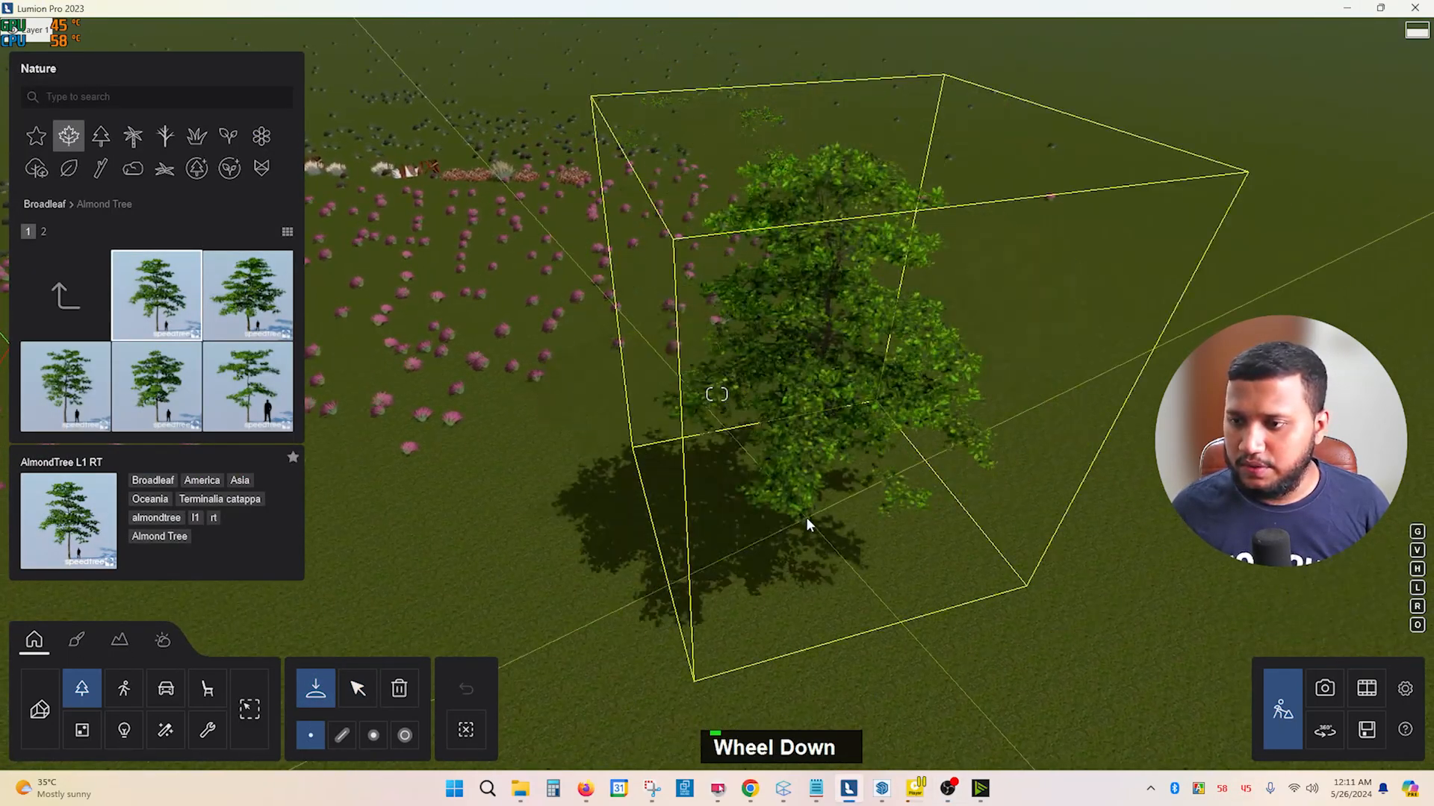
Select the almond tree and test its transparency, ending at 0%
left_click(358, 681)
right_click(1126, 414)
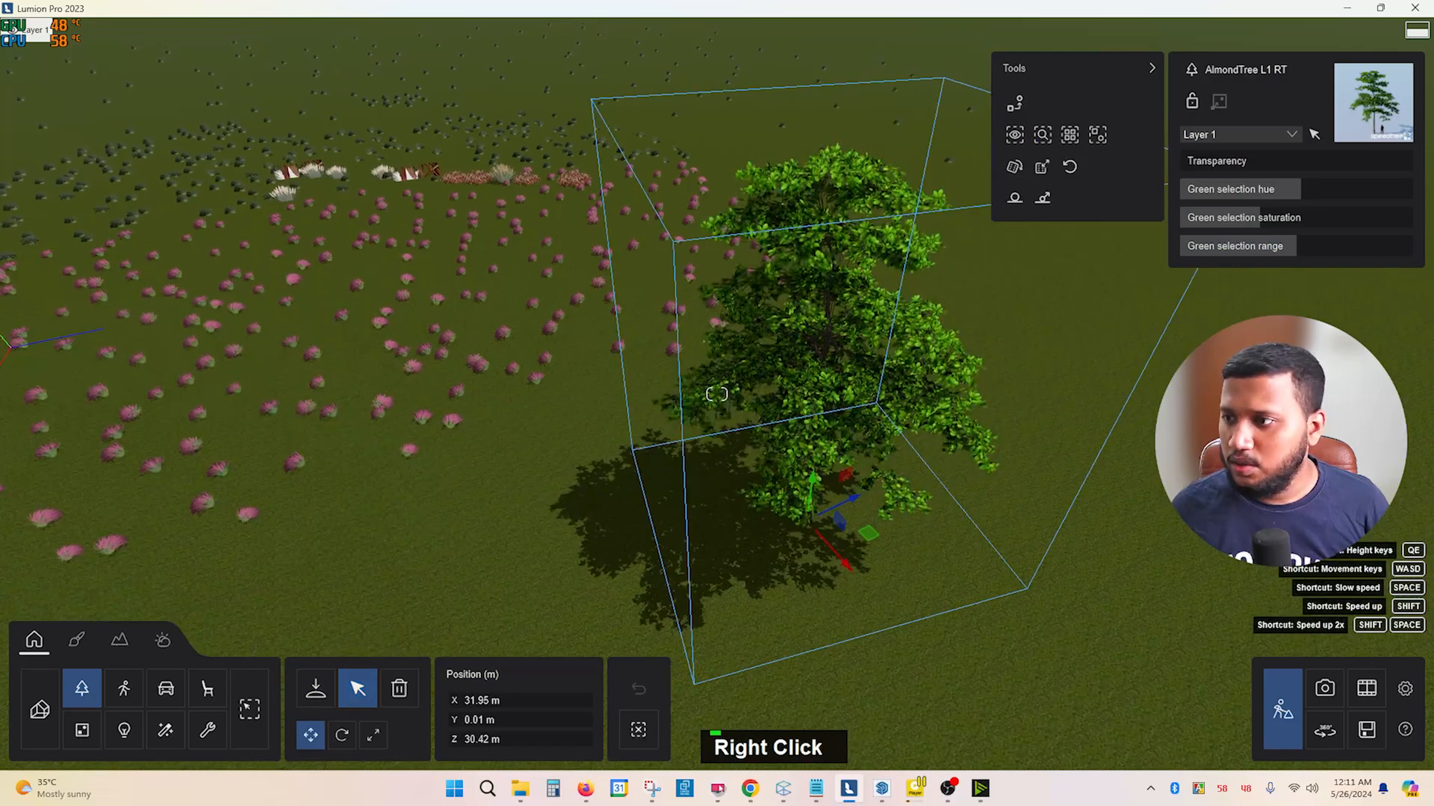
scroll(1127, 412, "up", 2)
left_click_drag(1218, 161, 1183, 161)
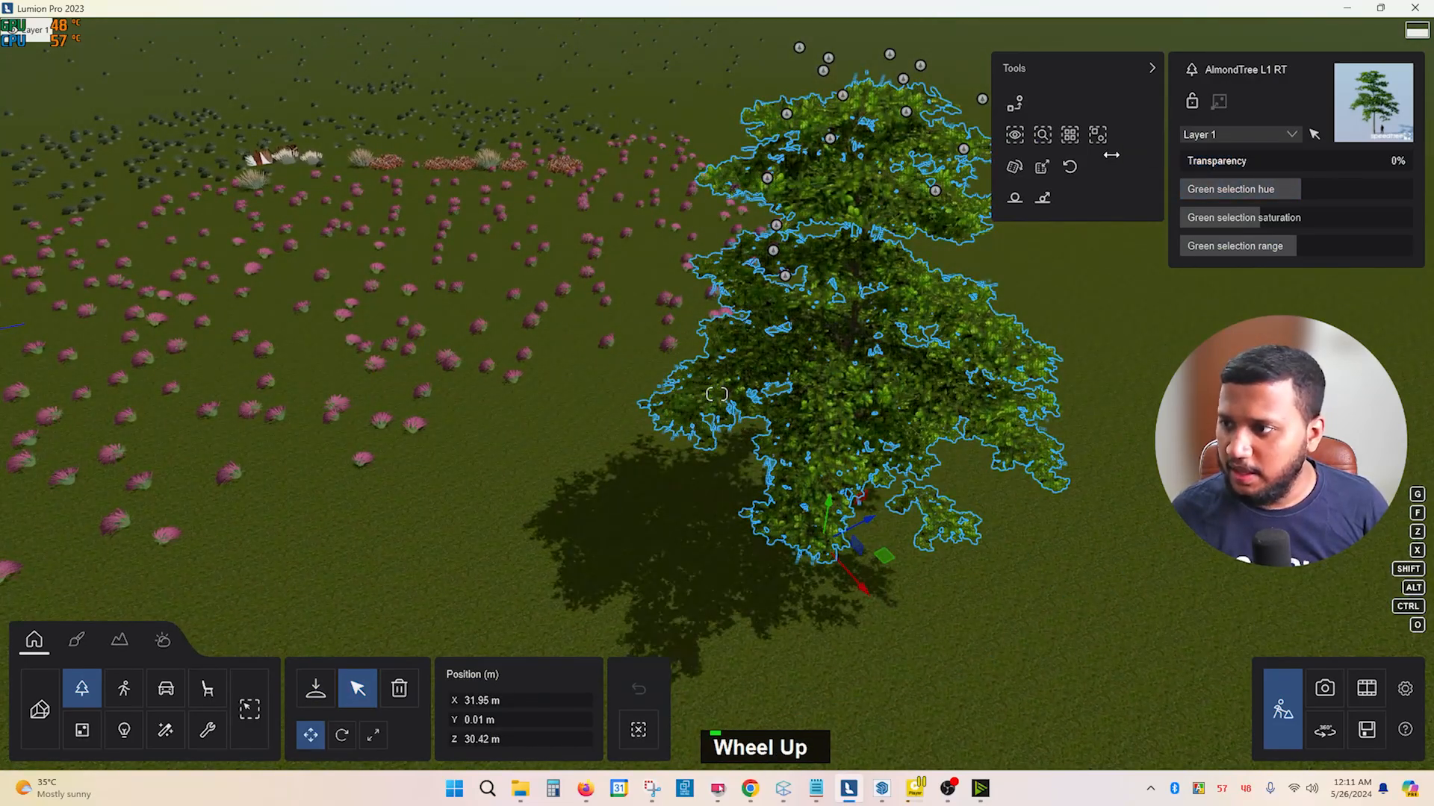
Adjust the almond tree's green selection hue, saturation and range to vary its foliage colour, and deselect the tree
left_click(1299, 189)
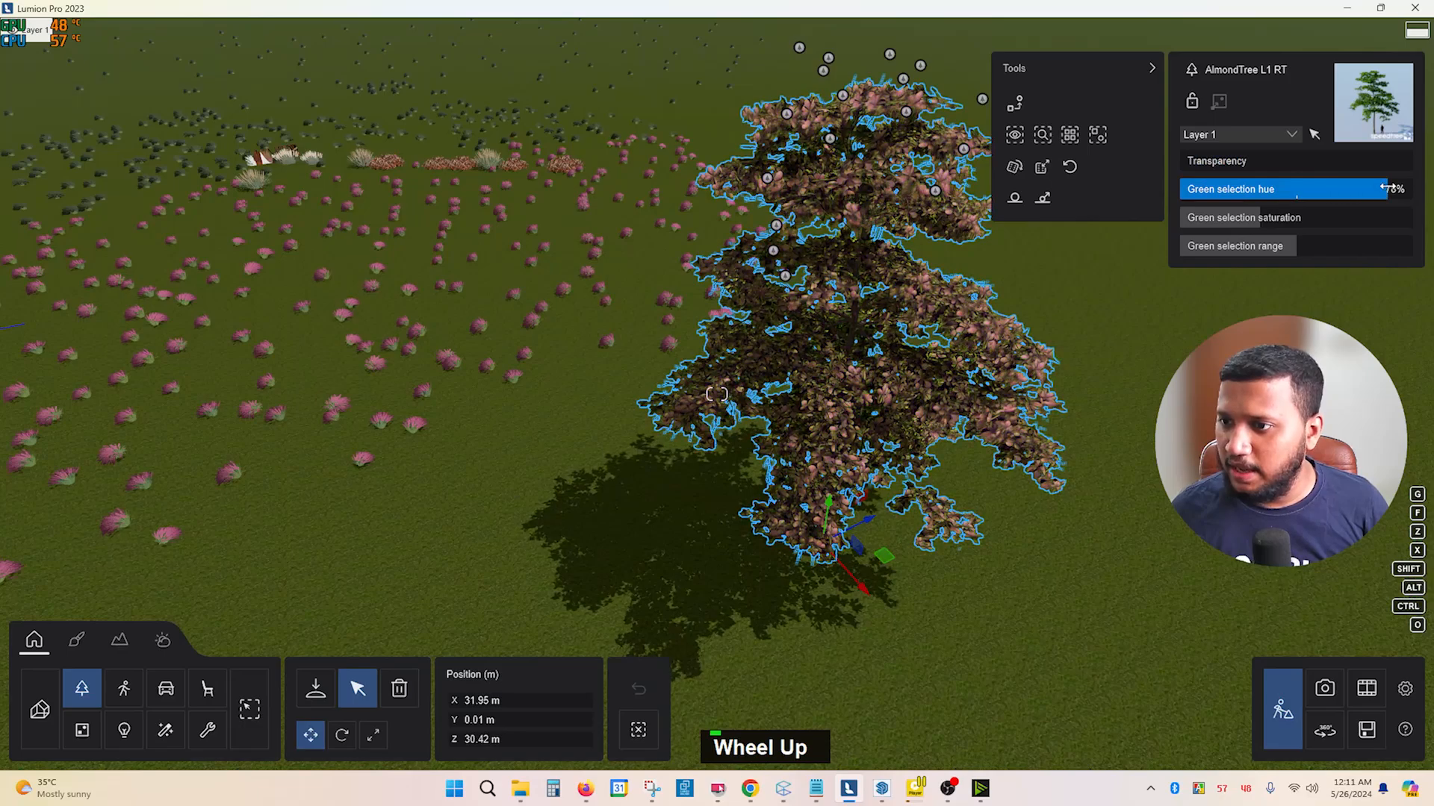
left_click_drag(1199, 187, 1166, 214)
left_click(1262, 218)
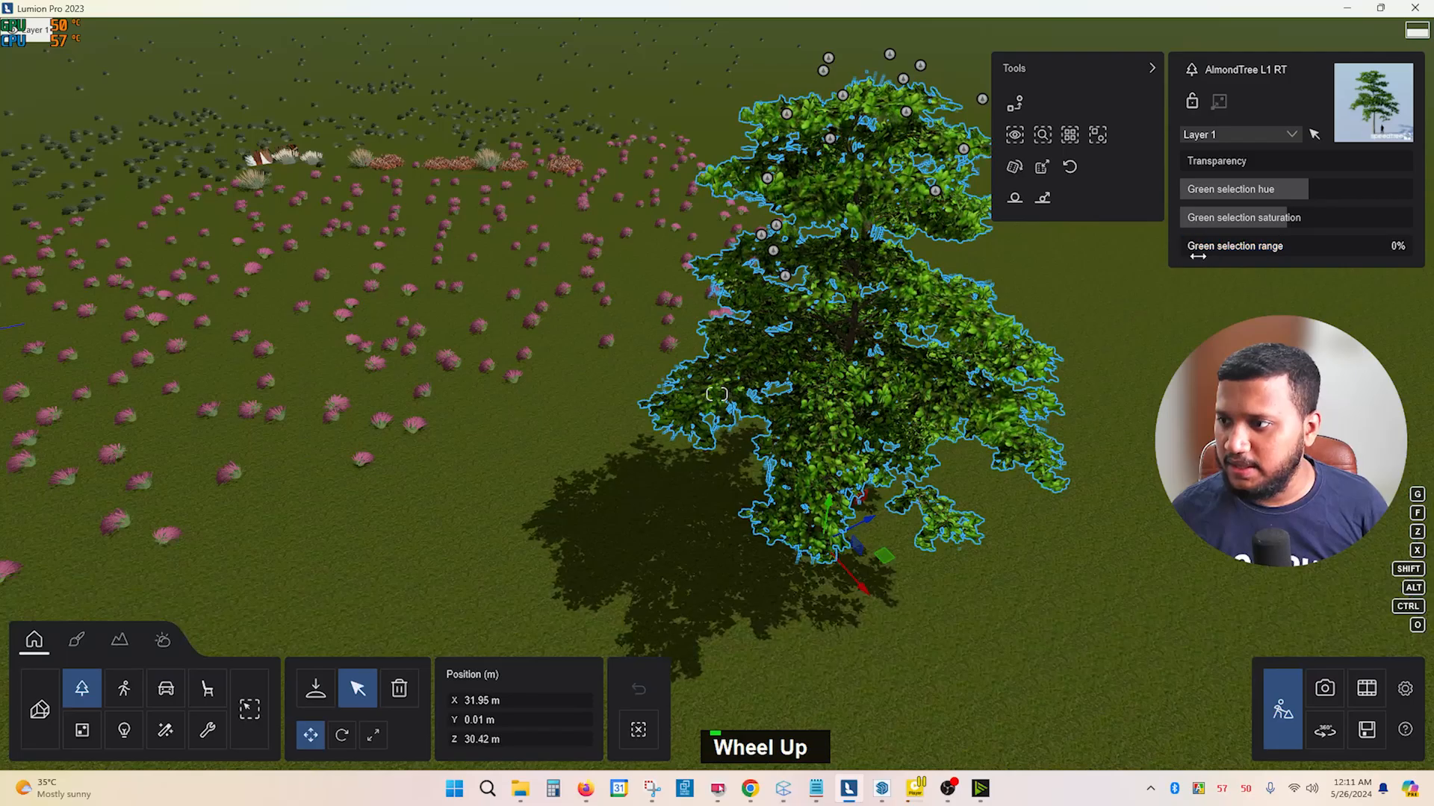
left_click_drag(1332, 244, 1231, 244)
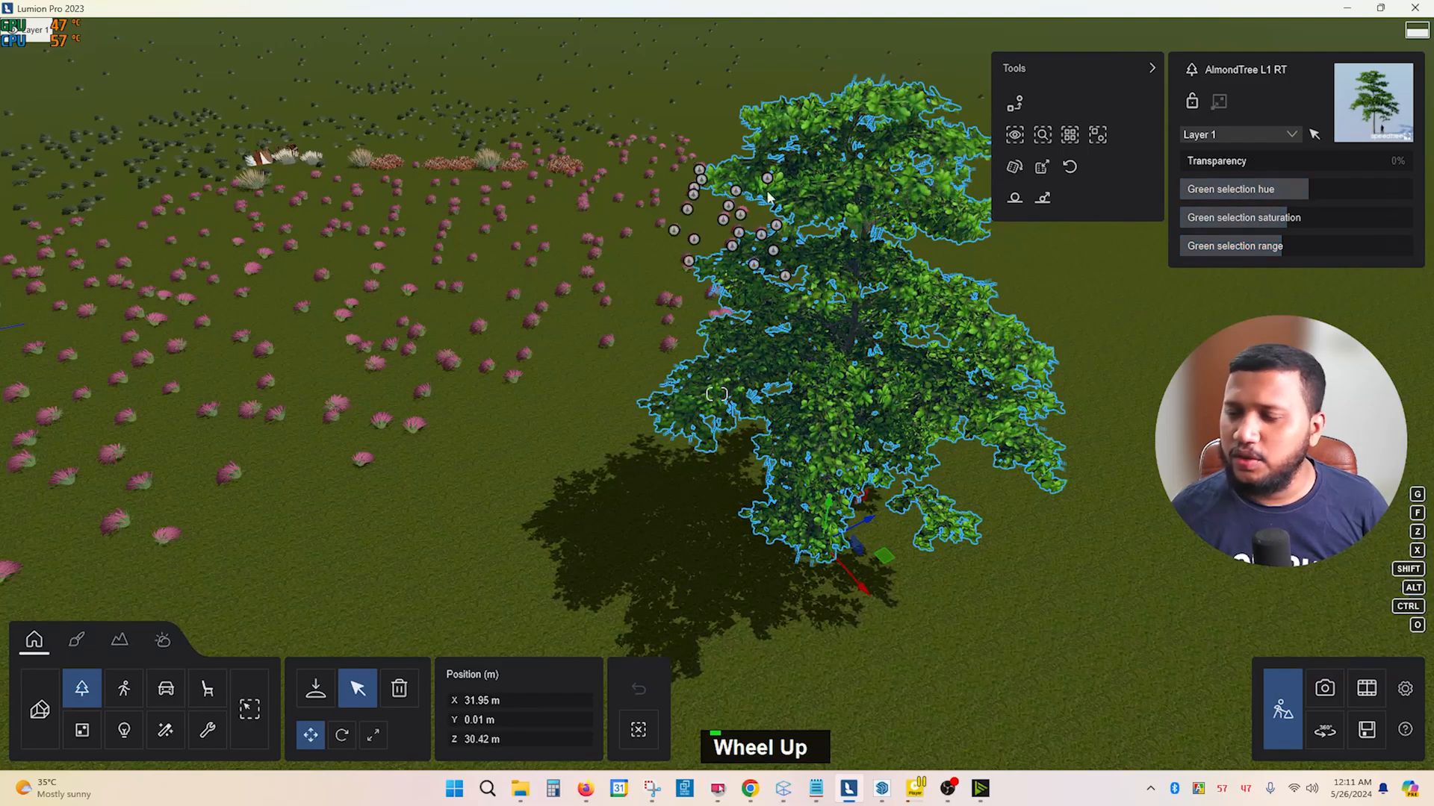
left_click(639, 730)
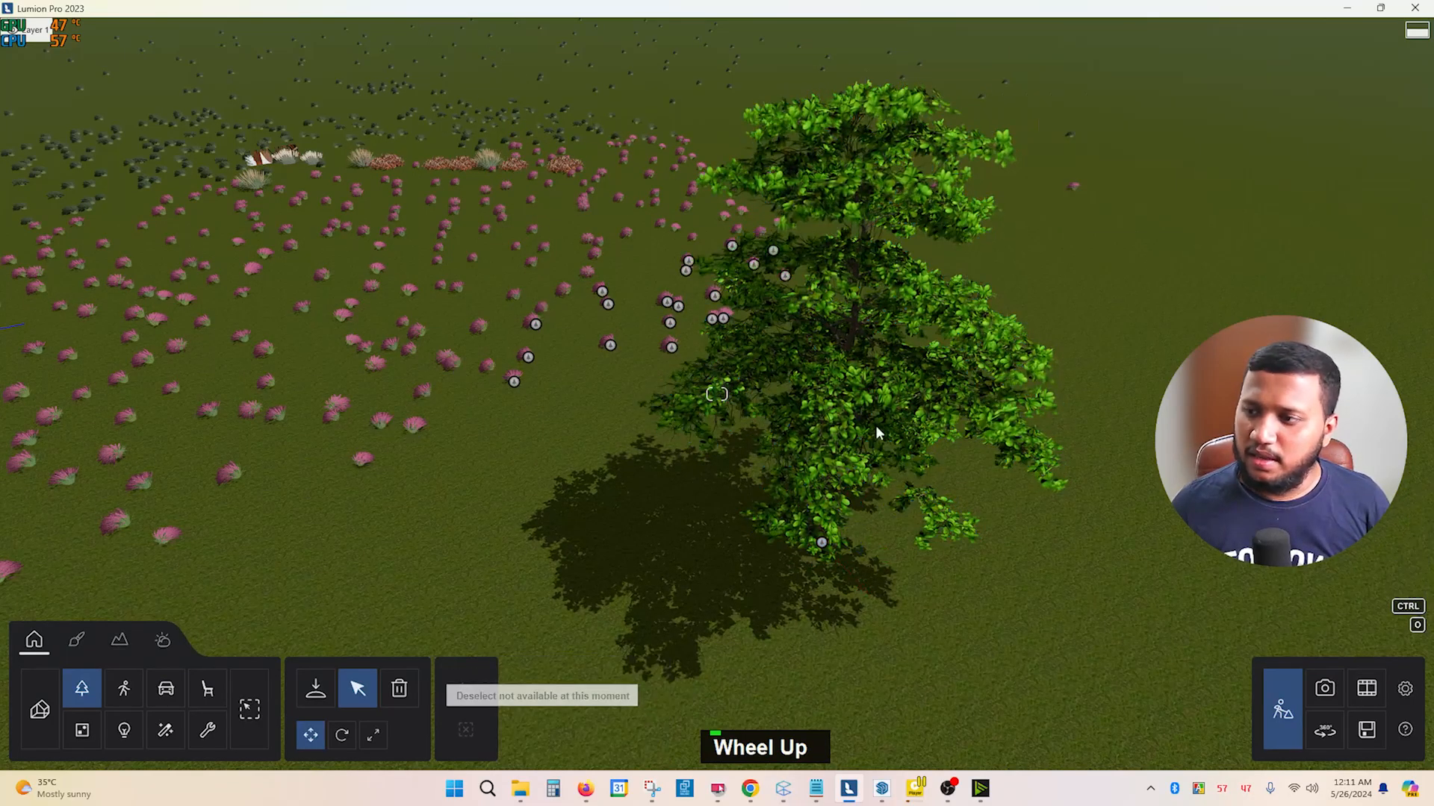
right_click_drag(875, 425, 844, 366)
scroll(844, 366, "down", 2)
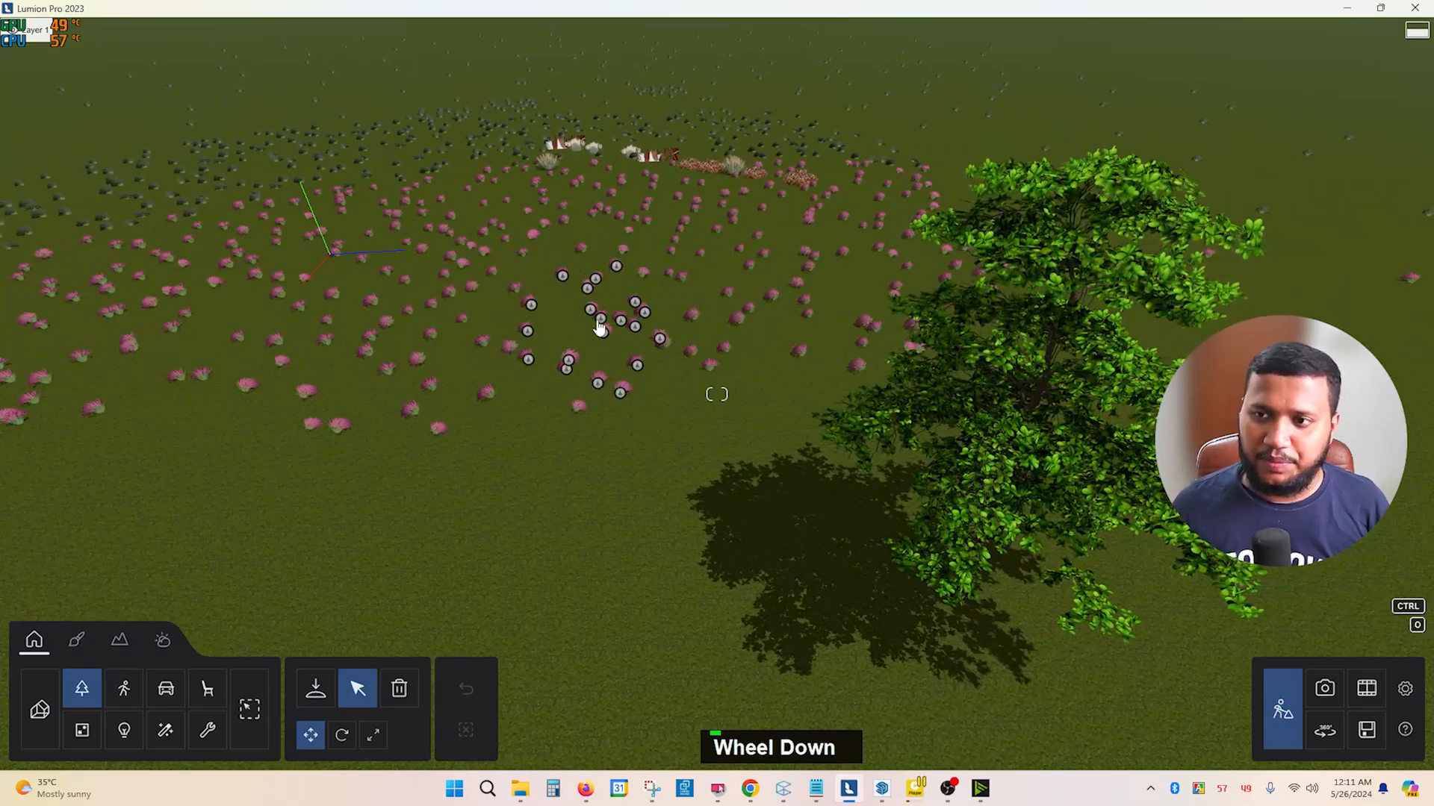
scroll(606, 336, "down", 3)
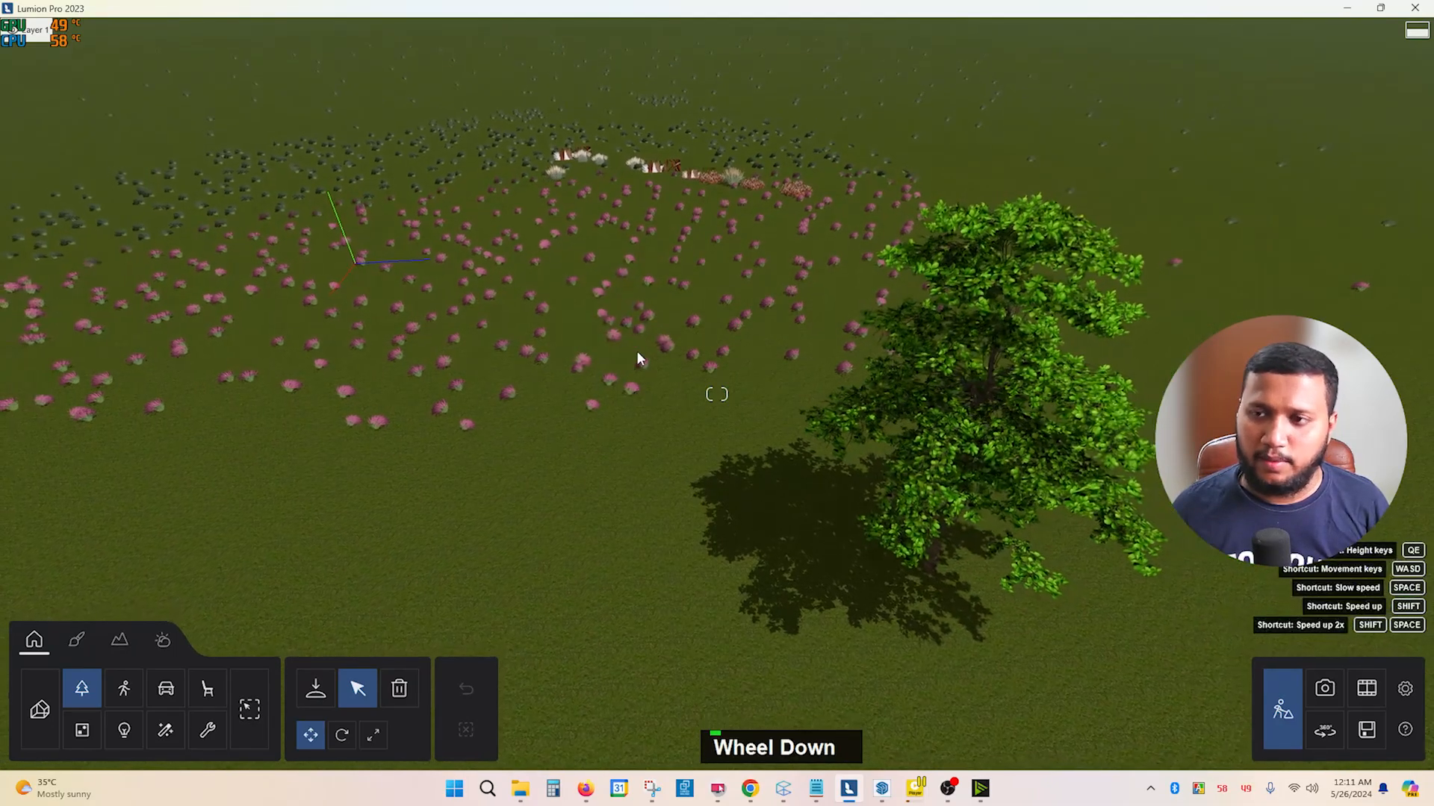
right_click_drag(640, 359, 634, 320)
scroll(651, 392, "up", 2)
scroll(651, 388, "down", 4)
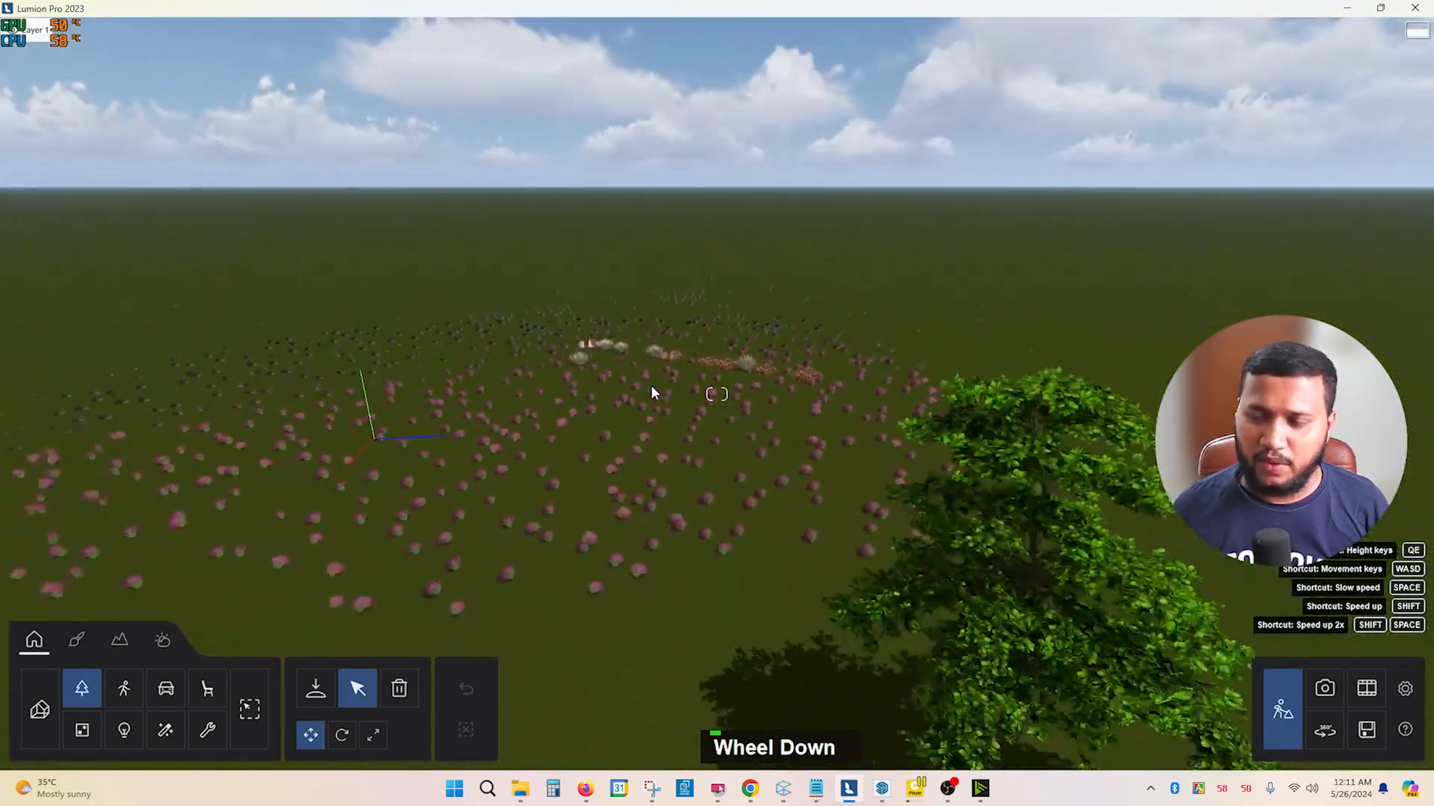